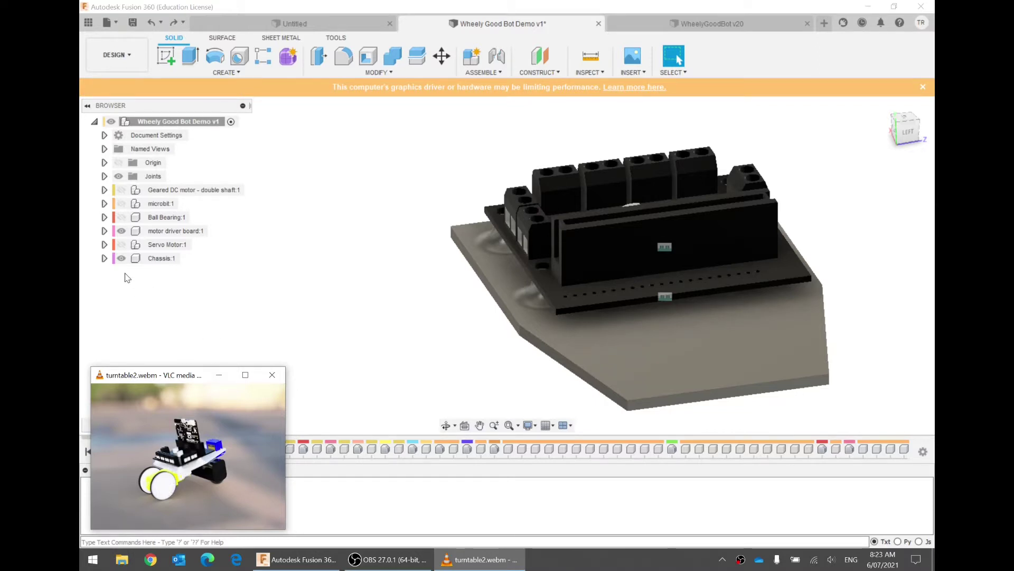
Hide the Chassis and motor driver board components and show the Geared DC motor, viewing its shaft from the front.
{"action": "left_click", "coordinate": [121, 258]}
{"action": "left_click", "coordinate": [121, 231]}
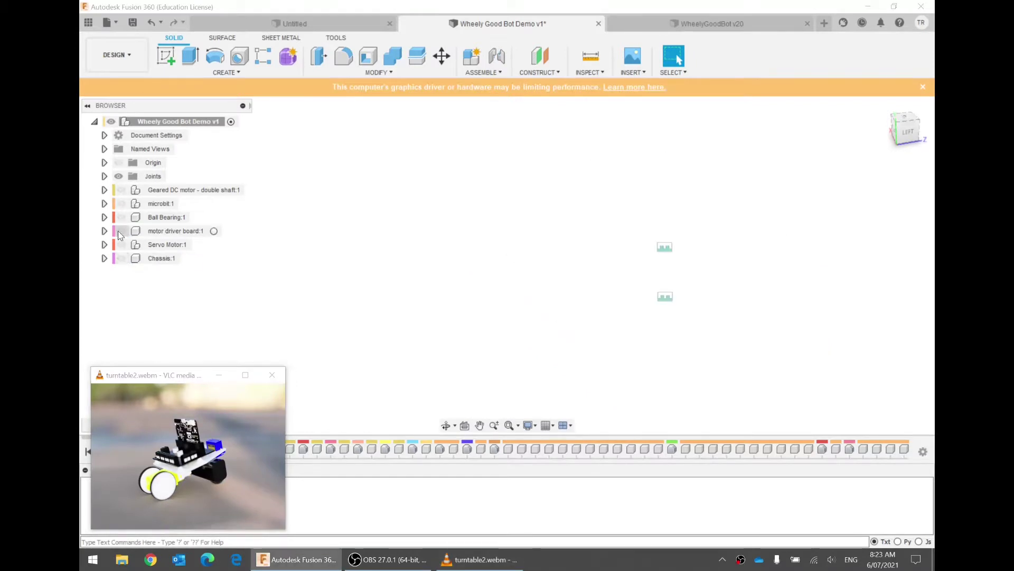
{"action": "left_click", "coordinate": [121, 190]}
{"action": "key", "text": "F6"}
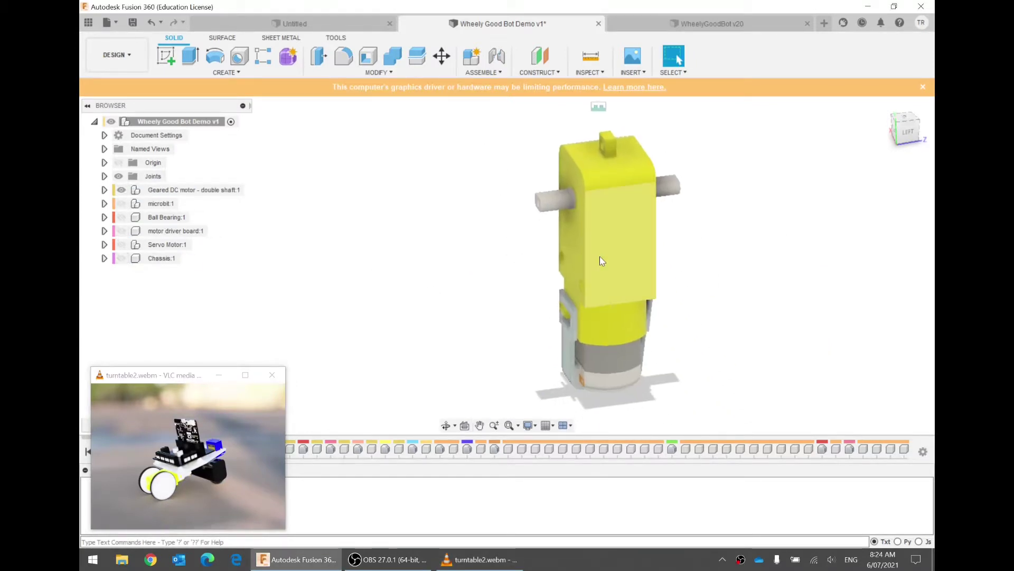
{"action": "middle_click_drag", "start_coordinate": [603, 261], "coordinate": [534, 238], "text": "shift"}
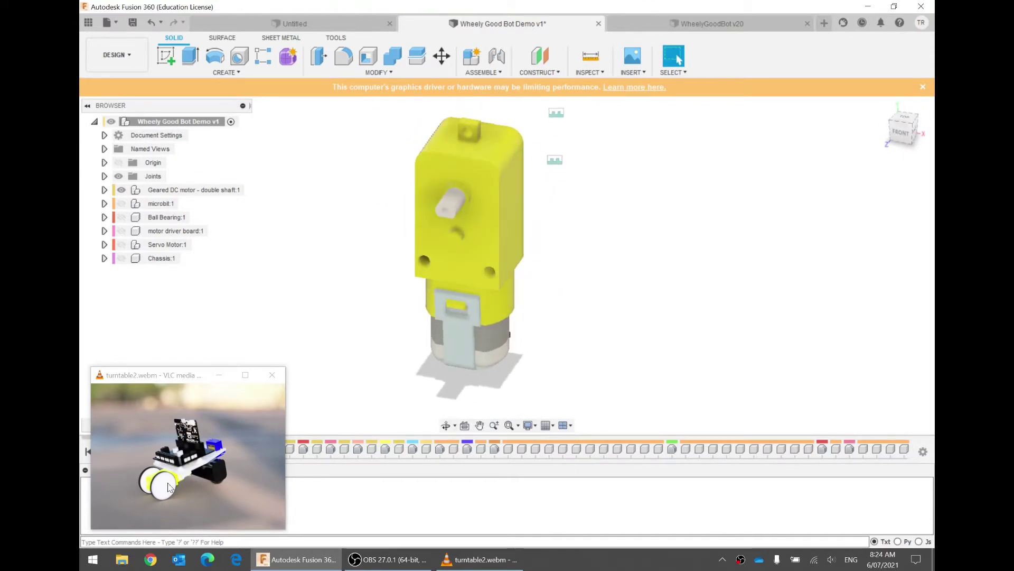
{"action": "left_click", "coordinate": [446, 211]}
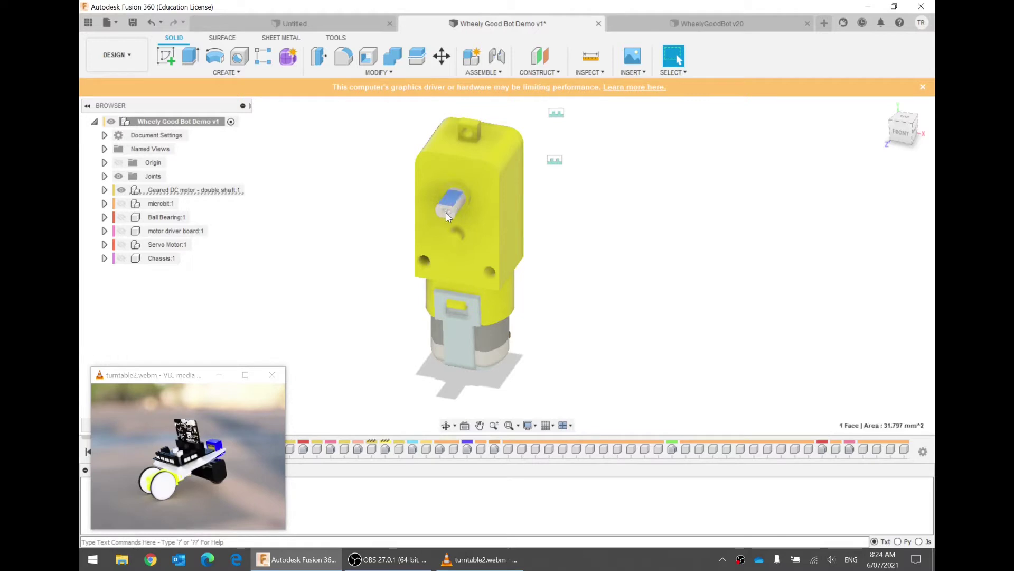
{"action": "middle_click_drag", "start_coordinate": [446, 212], "coordinate": [468, 170], "text": "shift"}
{"action": "scroll", "coordinate": [456, 189], "scroll_direction": "up", "scroll_amount": 5}
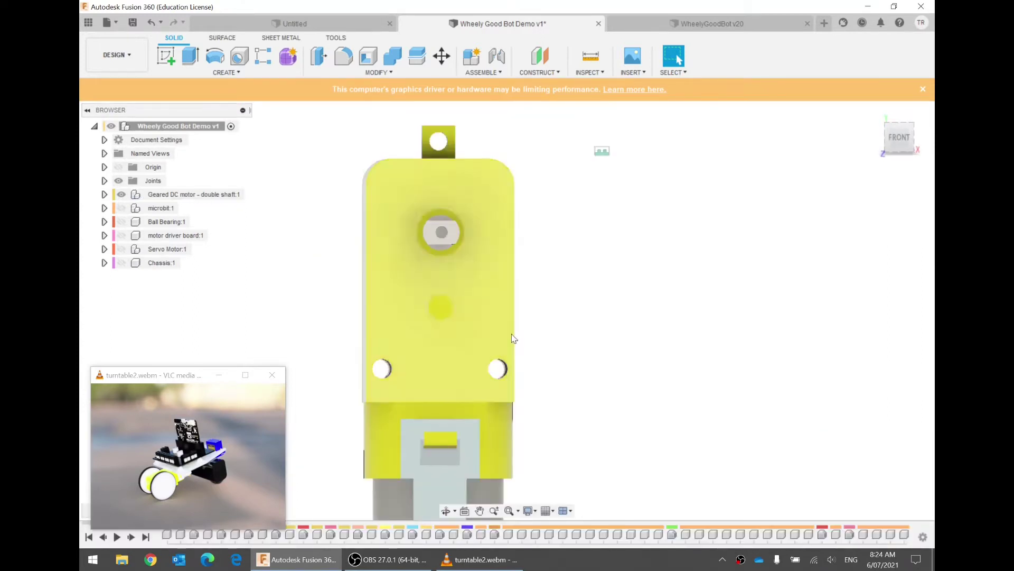
Create and activate a standard internal component named Wheel in the top-level assembly.
{"action": "left_click", "coordinate": [477, 59]}
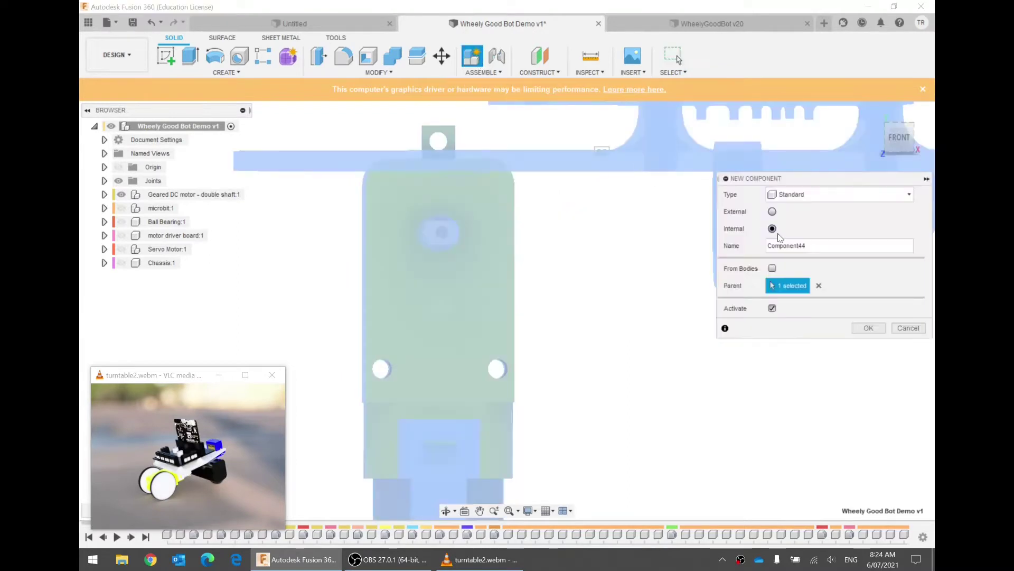
{"action": "double_click", "coordinate": [796, 245]}
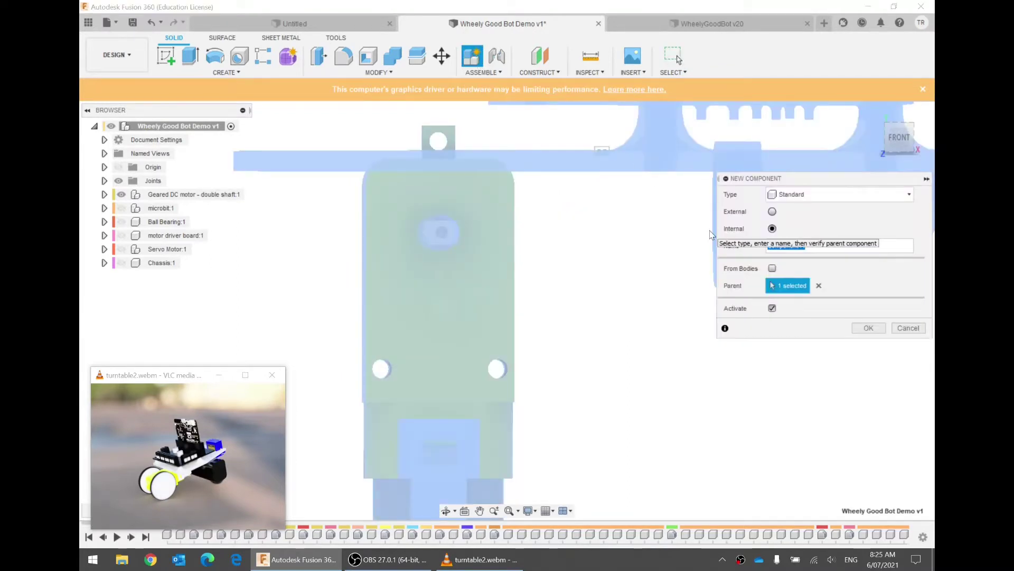
{"action": "type", "text": "Whee"}
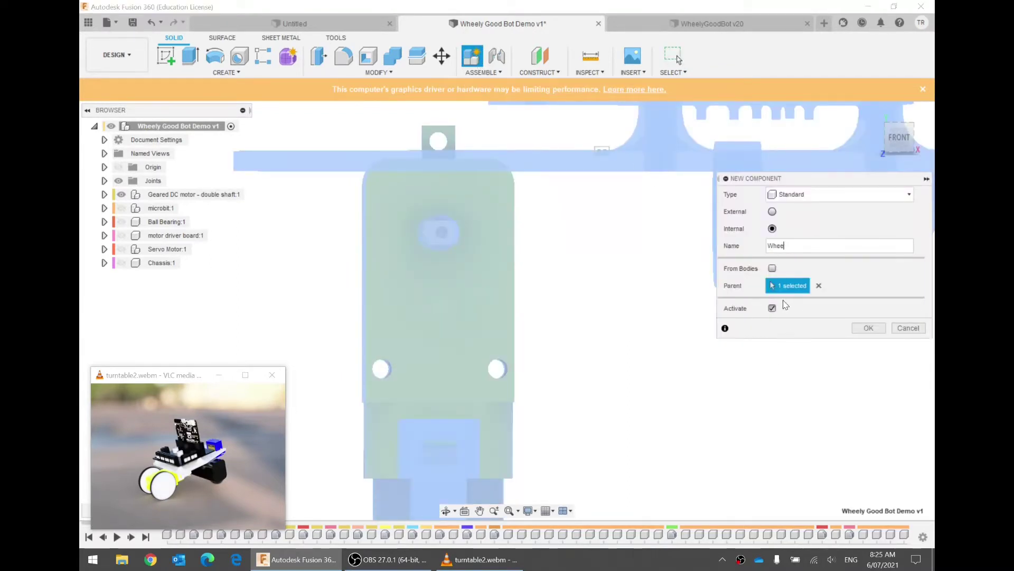
{"action": "type", "text": "l"}
{"action": "left_click", "coordinate": [868, 328]}
{"action": "scroll", "coordinate": [697, 379], "scroll_direction": "down", "scroll_amount": 3}
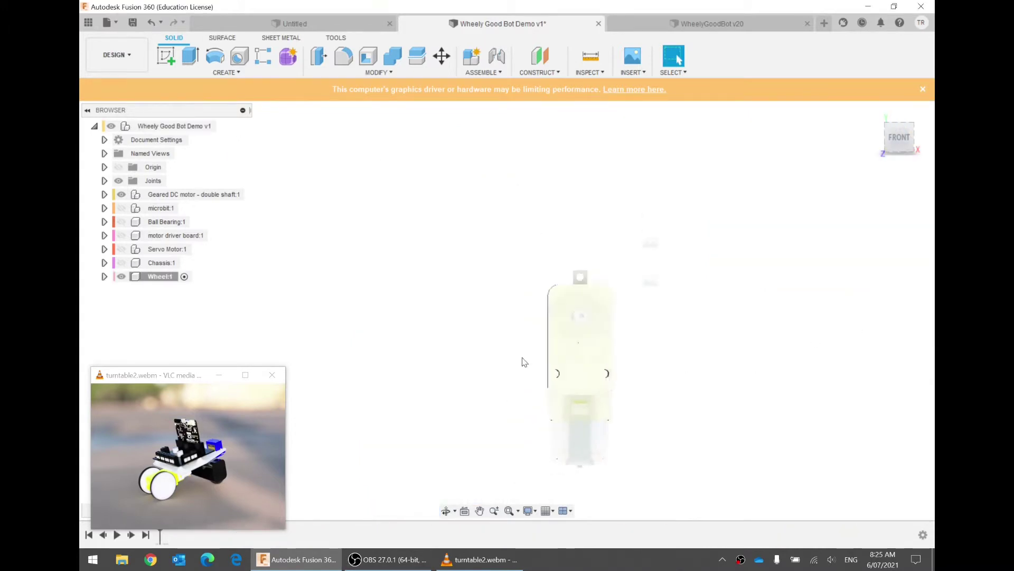
Isolate the Wheel component so that the geared motor is hidden.
{"action": "left_click", "coordinate": [175, 277]}
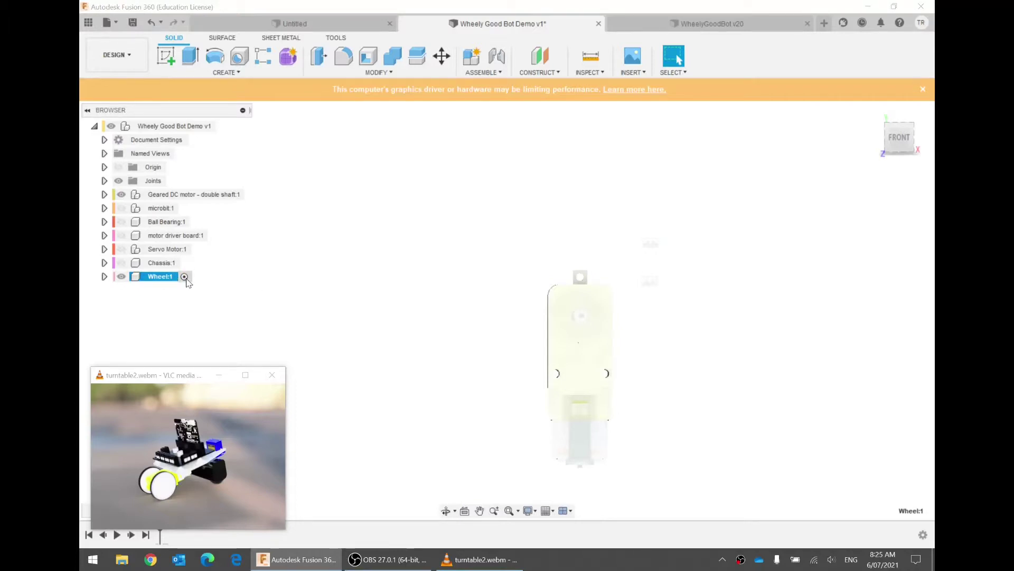
{"action": "right_click", "coordinate": [166, 277]}
{"action": "left_click", "coordinate": [185, 292]}
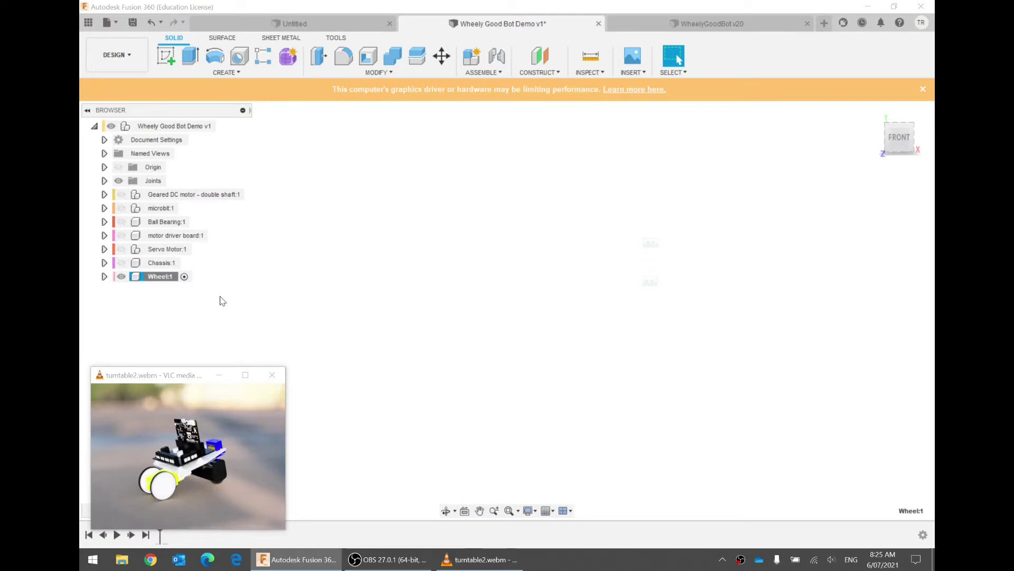
{"action": "left_click", "coordinate": [154, 486]}
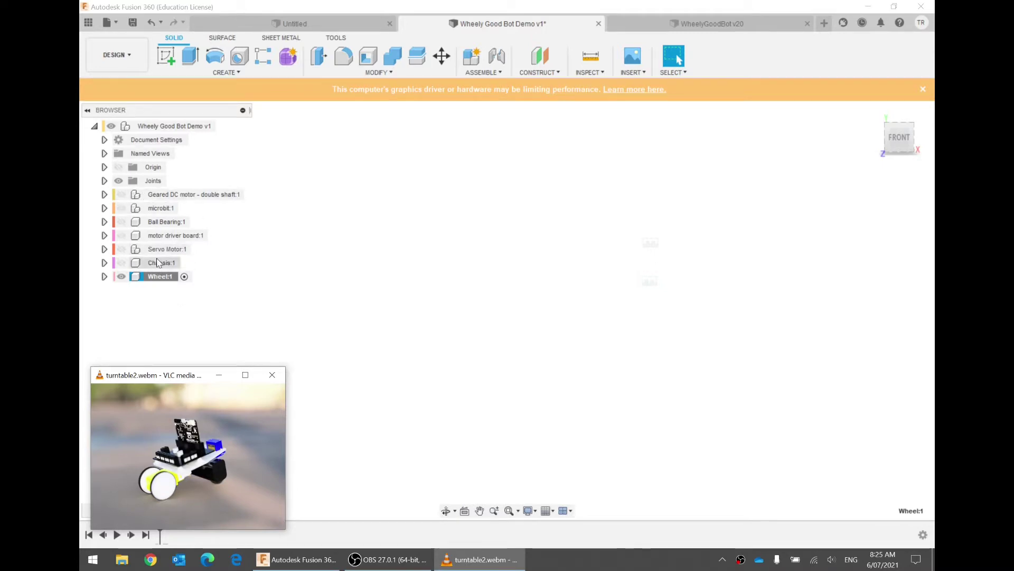
Start a new sketch in the Wheel component on the front origin plane.
{"action": "left_click", "coordinate": [163, 71]}
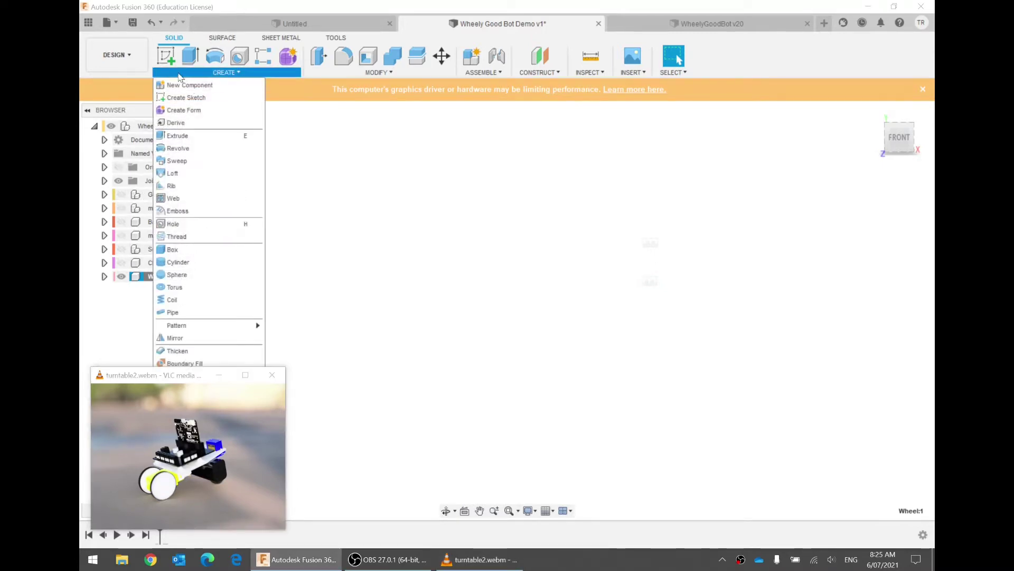
{"action": "left_click", "coordinate": [184, 97]}
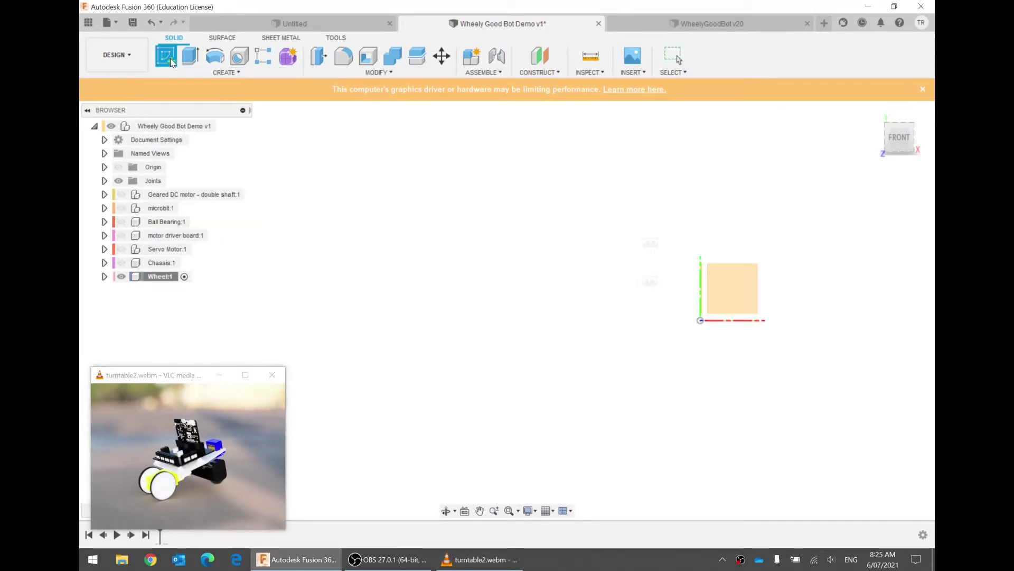
{"action": "left_click", "coordinate": [722, 299]}
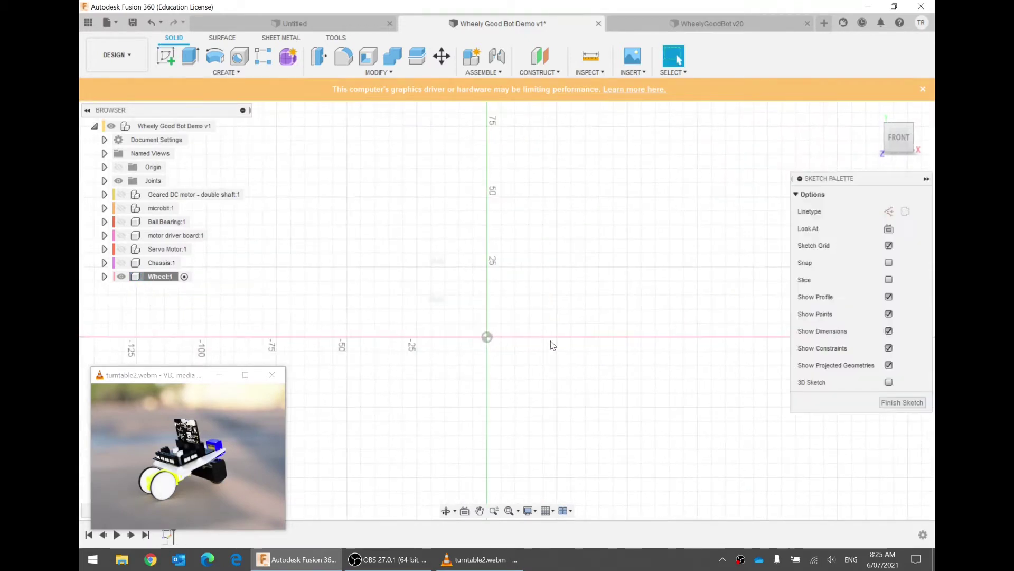
Sketch a circle about 76 mm in diameter centred on the origin and try extruding it 15 mm as a new body.
{"action": "key", "text": "c"}
{"action": "left_click", "coordinate": [487, 337]}
{"action": "left_click", "coordinate": [579, 276]}
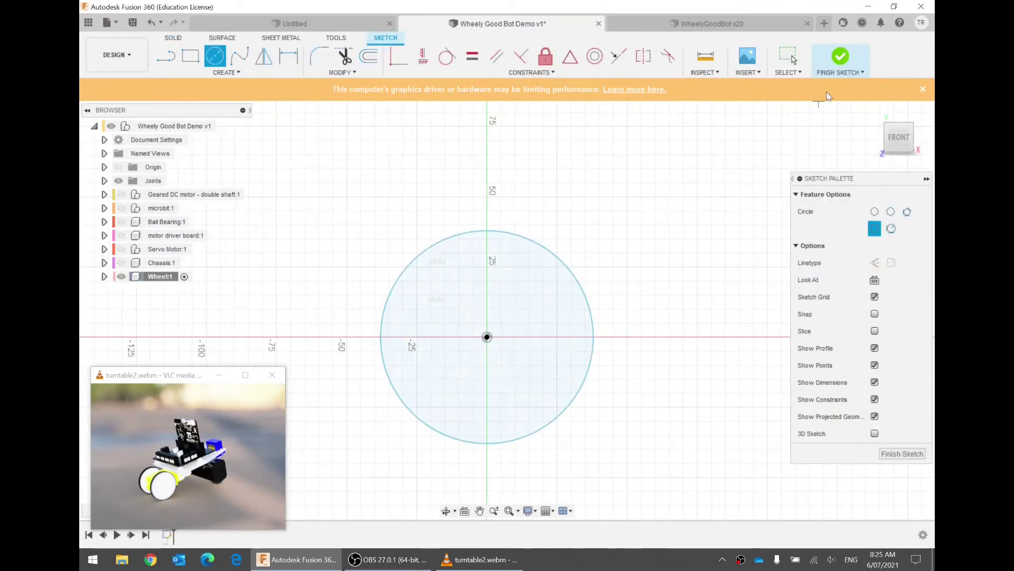
{"action": "left_click", "coordinate": [837, 57]}
{"action": "key", "text": "e"}
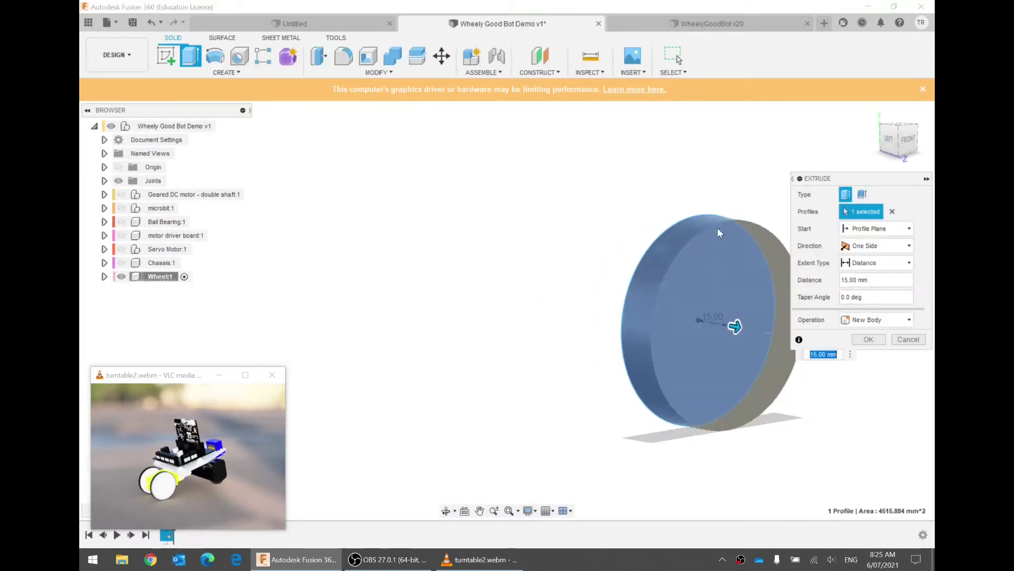
{"action": "left_click", "coordinate": [888, 139]}
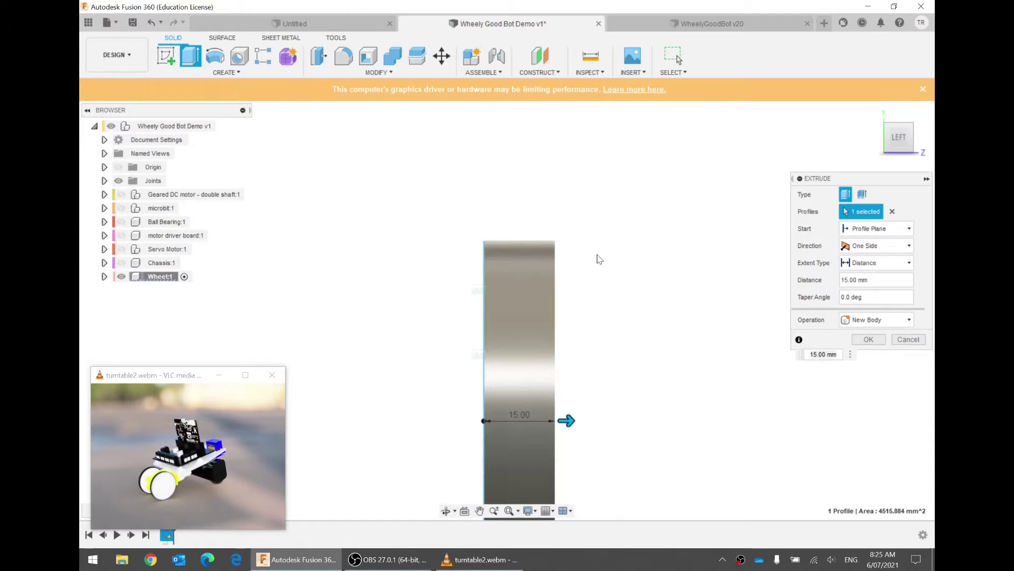
{"action": "left_click", "coordinate": [897, 341]}
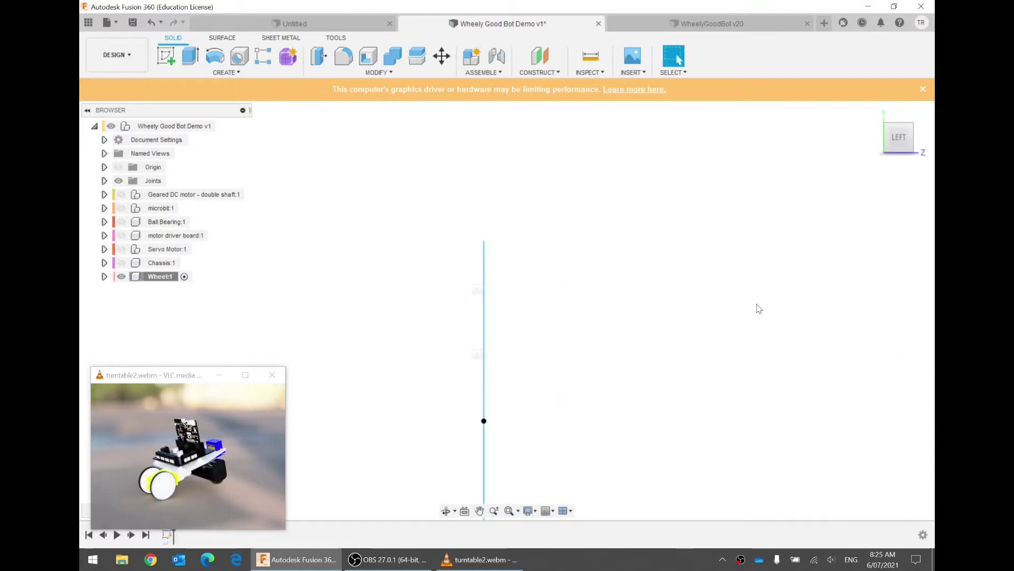
Open the sketch for editing and draw a closed upright profile about 11 mm wide and 23 mm tall with a V-notch in its top.
{"action": "middle_click_drag", "start_coordinate": [619, 300], "coordinate": [552, 303], "text": "shift"}
{"action": "double_click", "coordinate": [551, 303]}
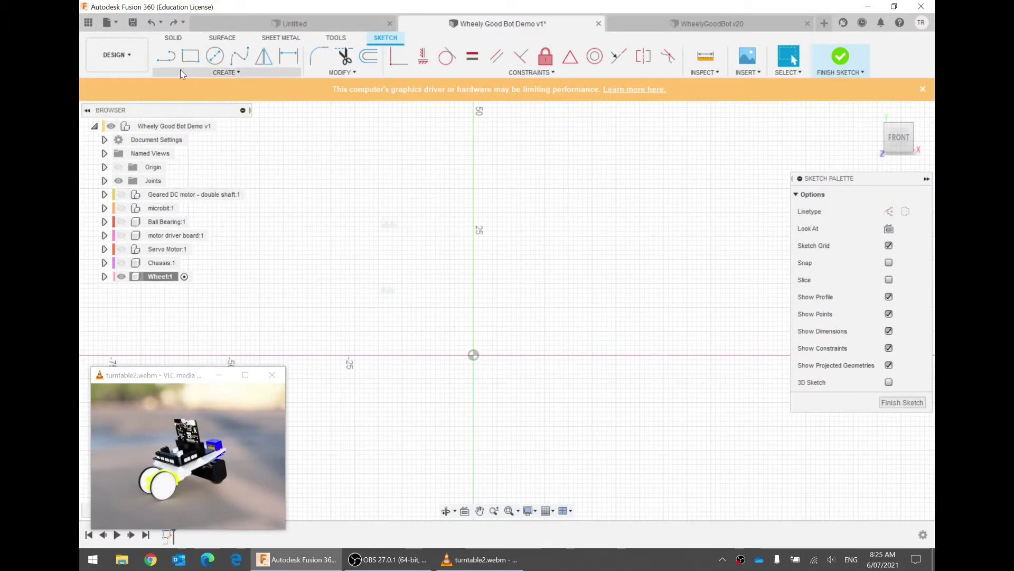
{"action": "left_click", "coordinate": [166, 58]}
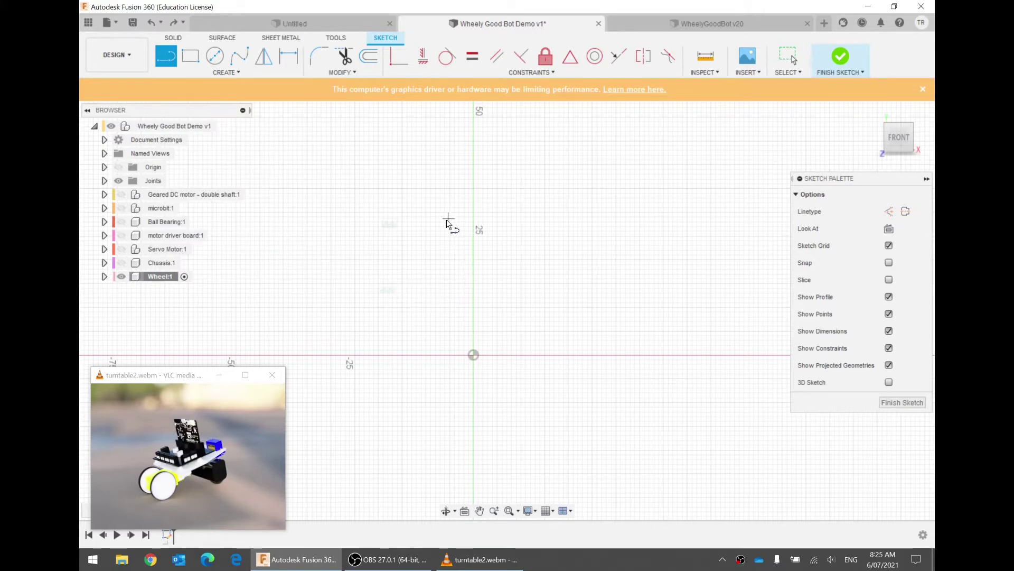
{"action": "left_click", "coordinate": [444, 245]}
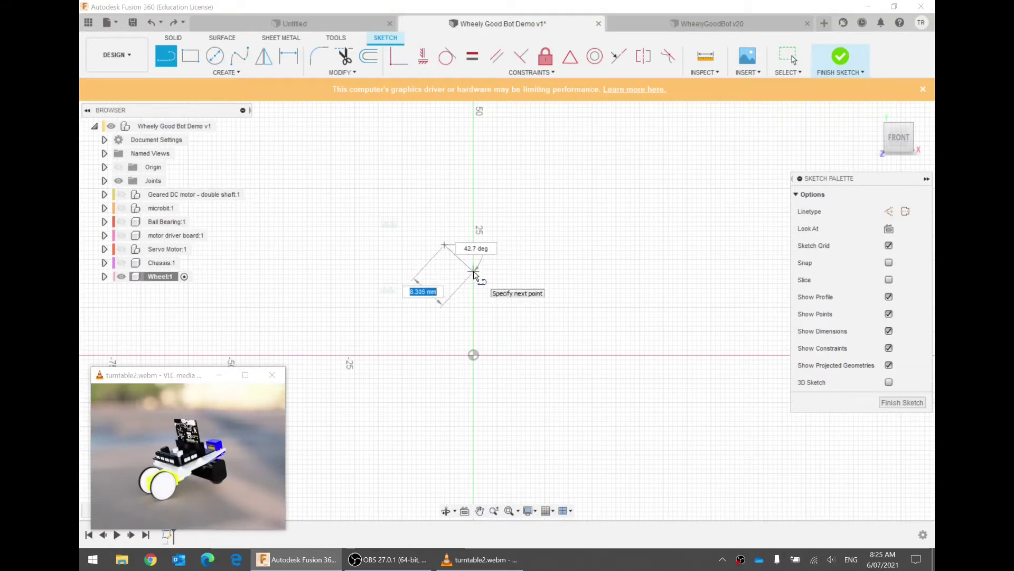
{"action": "left_click", "coordinate": [473, 271]}
{"action": "left_click", "coordinate": [498, 244]}
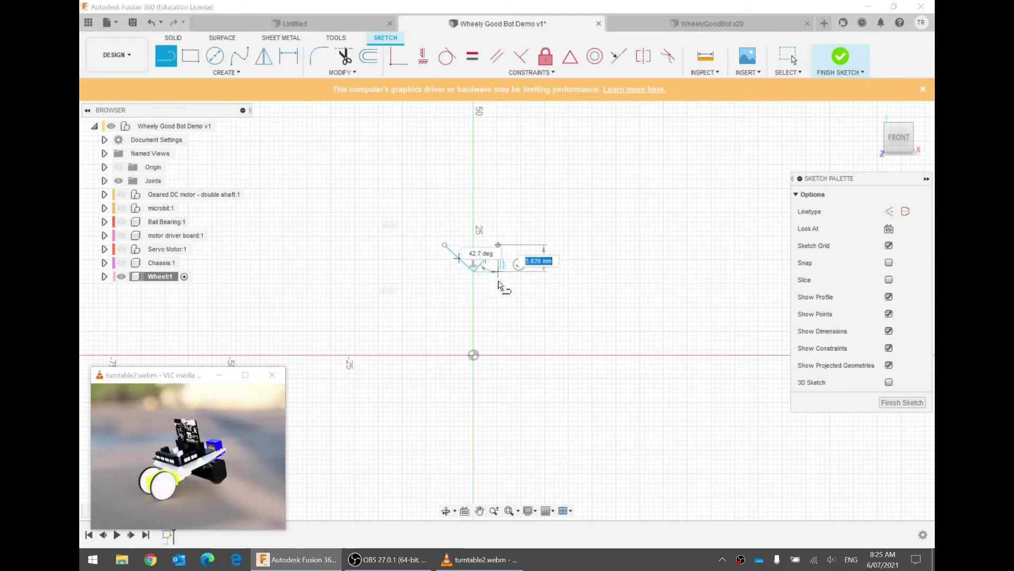
{"action": "left_click", "coordinate": [499, 356]}
{"action": "left_click", "coordinate": [445, 355]}
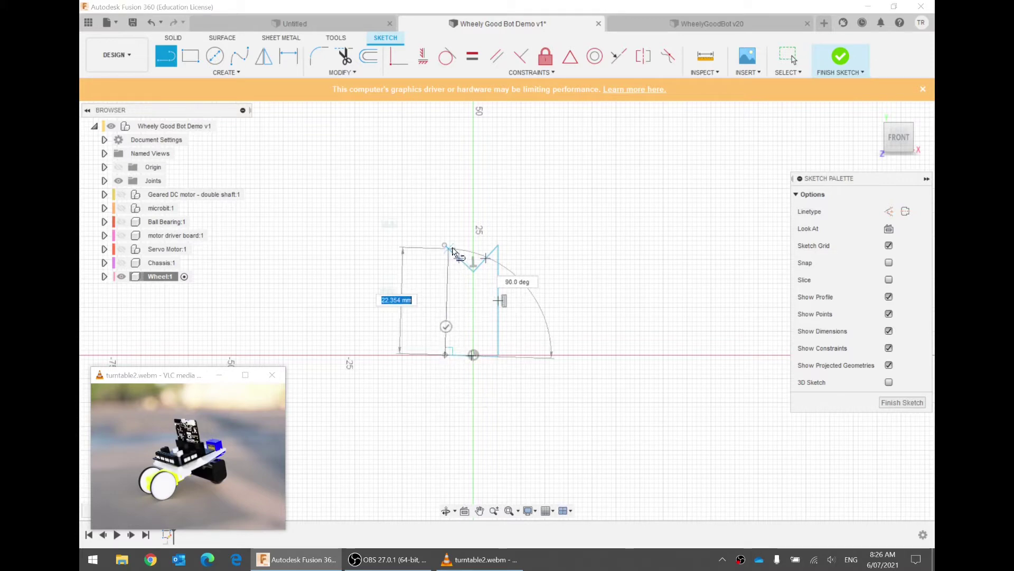
{"action": "left_click", "coordinate": [445, 245]}
{"action": "key", "text": "Escape"}
Constrain the profile's bottom edge to be horizontal and move it up clear of the origin.
{"action": "left_click", "coordinate": [453, 278]}
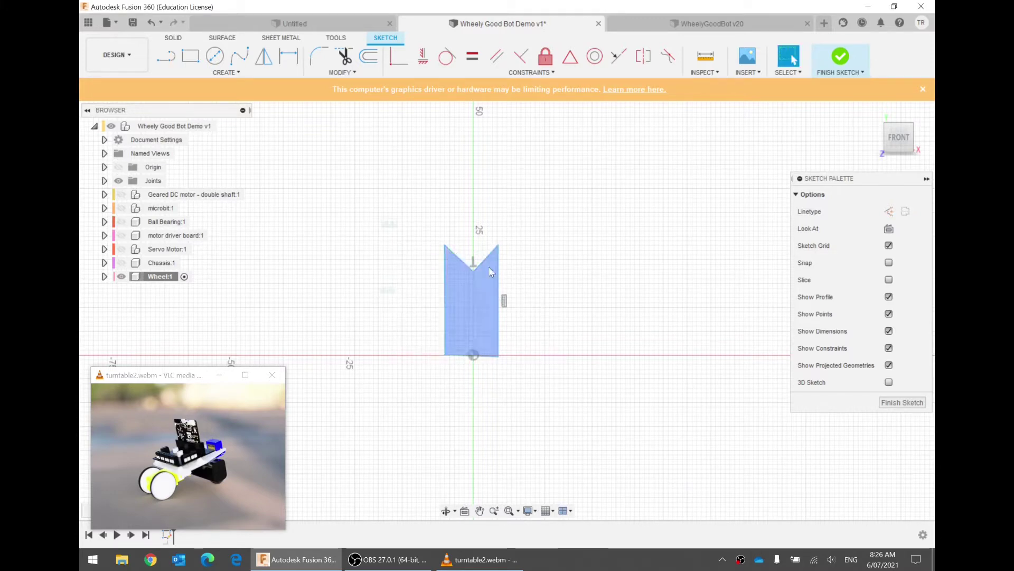
{"action": "left_click", "coordinate": [457, 356]}
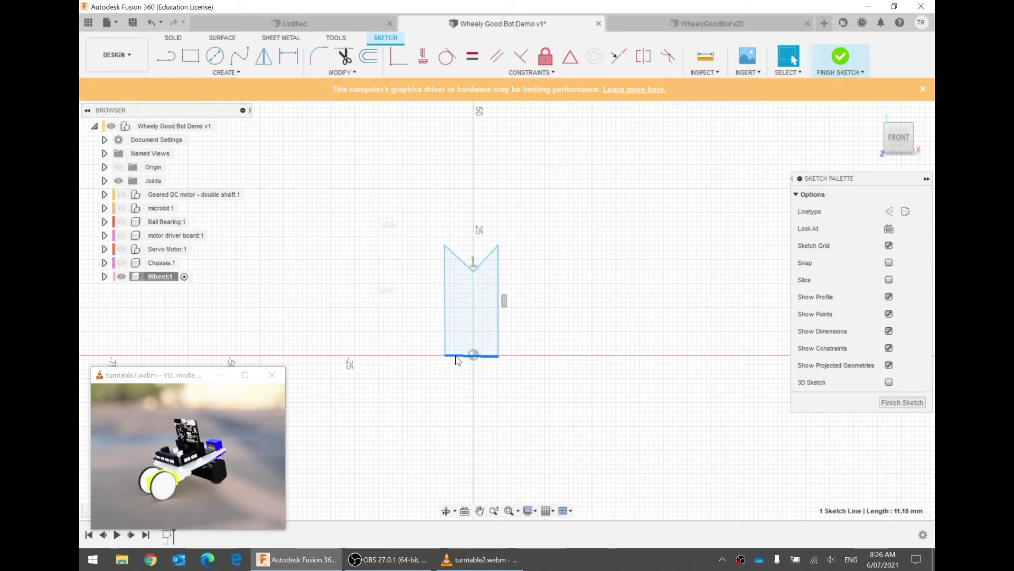
{"action": "left_click", "coordinate": [544, 314]}
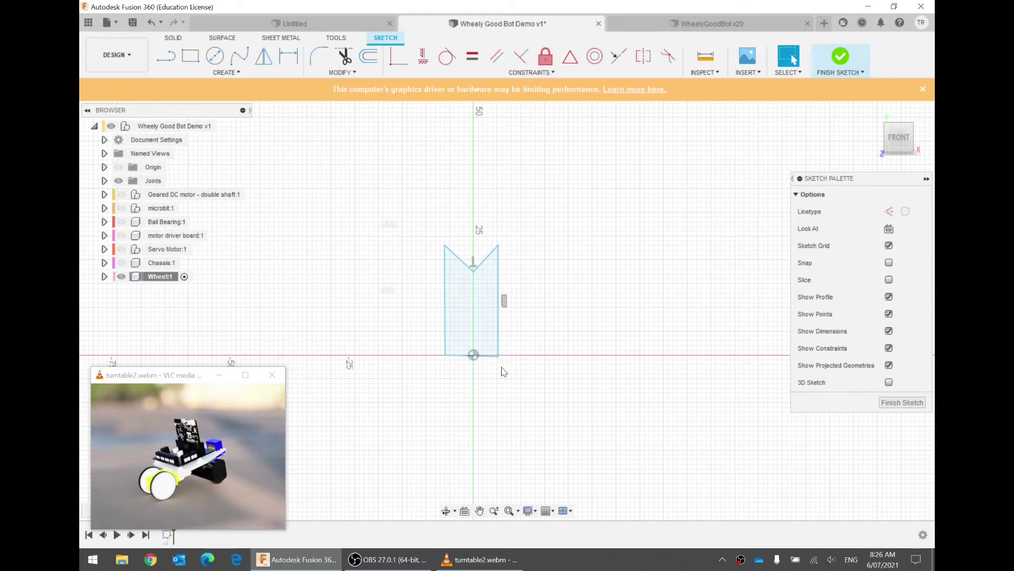
{"action": "left_click", "coordinate": [464, 357]}
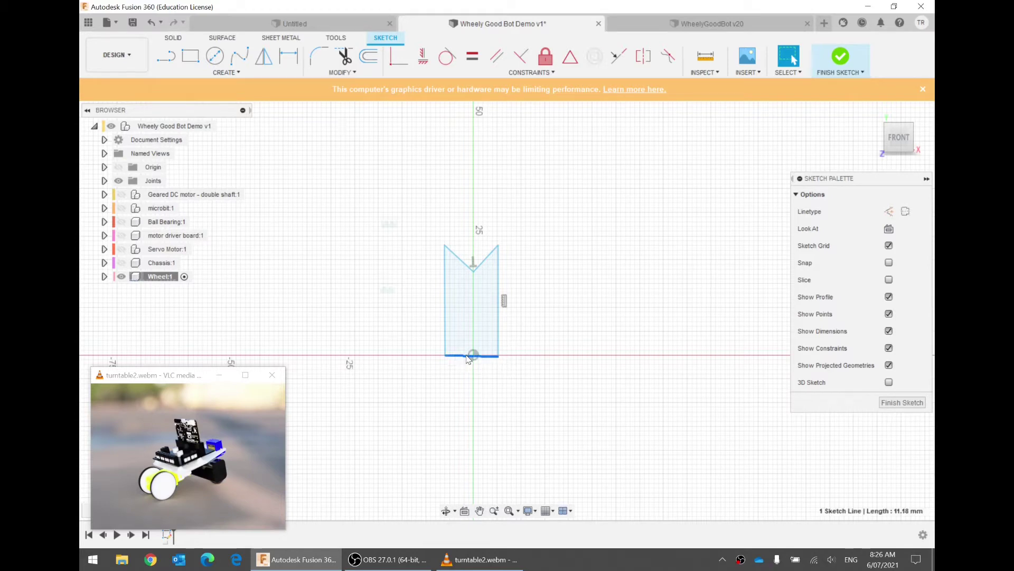
{"action": "left_click", "coordinate": [422, 58]}
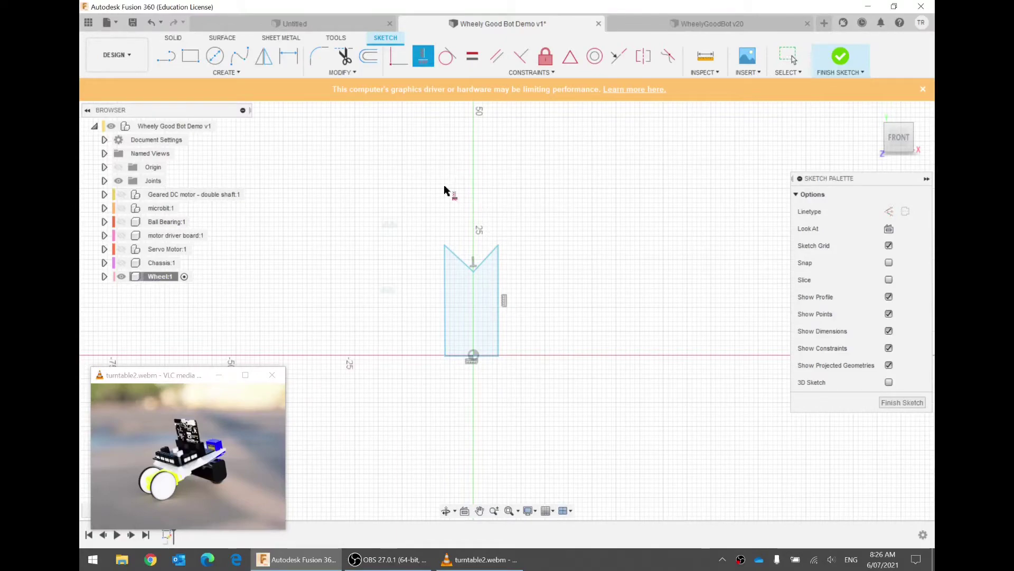
{"action": "key", "text": "Escape"}
{"action": "scroll", "coordinate": [469, 352], "scroll_direction": "up", "scroll_amount": 5}
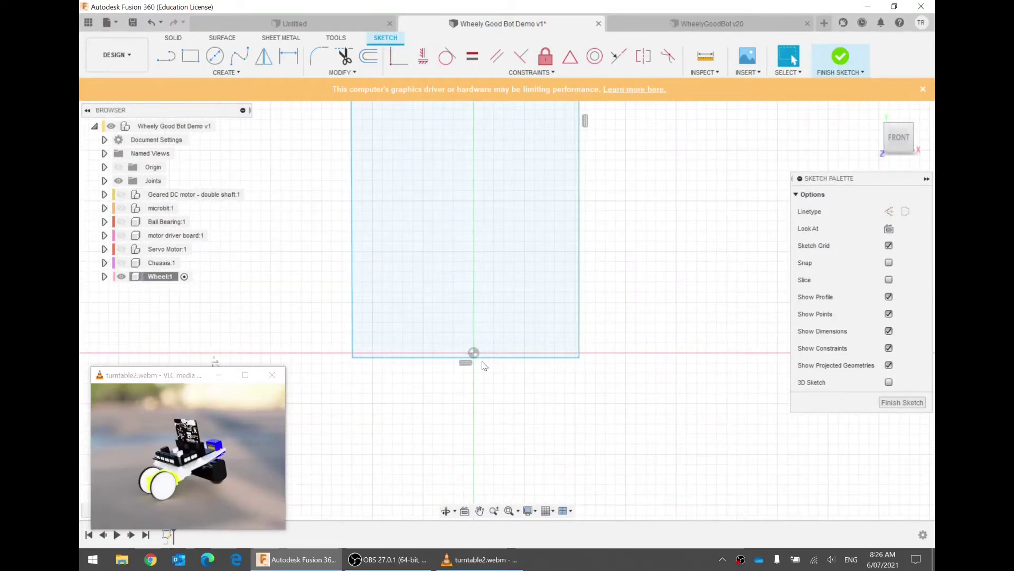
{"action": "mouse_move", "coordinate": [489, 364]}
{"action": "left_mouse_down"}
{"action": "mouse_move", "coordinate": [487, 330]}
{"action": "mouse_move", "coordinate": [543, 319]}
{"action": "left_mouse_up"}
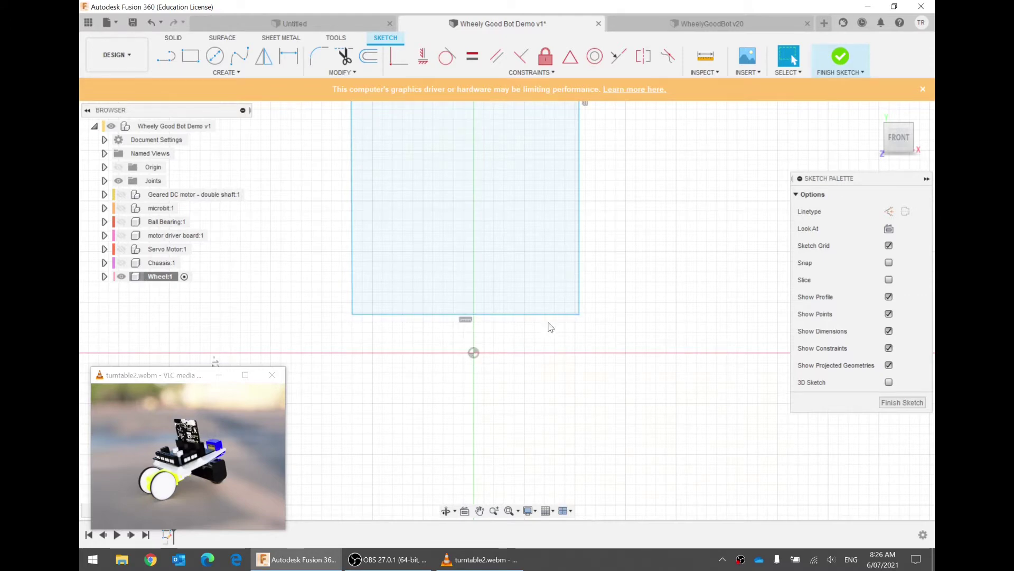
Try narrowing the profile by moving its lower-right corner inward, and undo the change.
{"action": "left_click_drag", "start_coordinate": [579, 320], "coordinate": [484, 314]}
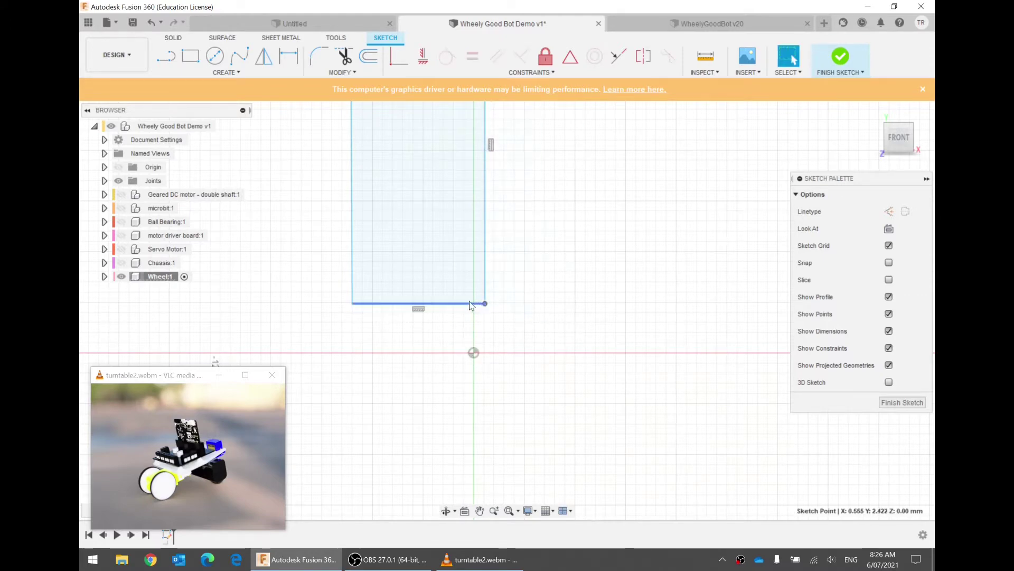
{"action": "scroll", "coordinate": [552, 346], "scroll_direction": "down", "scroll_amount": 4}
{"action": "scroll", "coordinate": [496, 332], "scroll_direction": "up", "scroll_amount": 5}
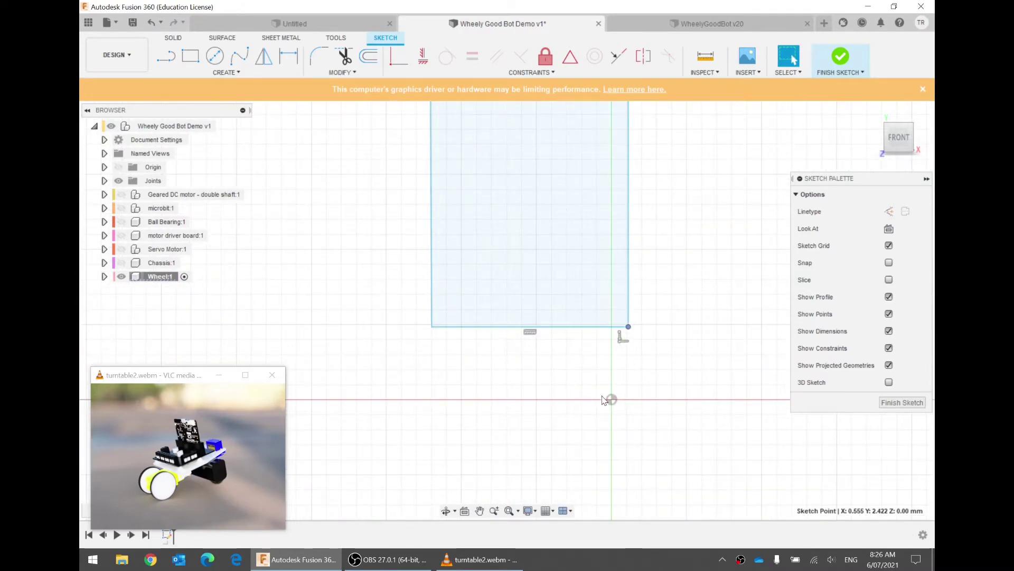
{"action": "key", "text": "ctrl+z"}
{"action": "middle_click_drag", "start_coordinate": [601, 394], "coordinate": [506, 345]}
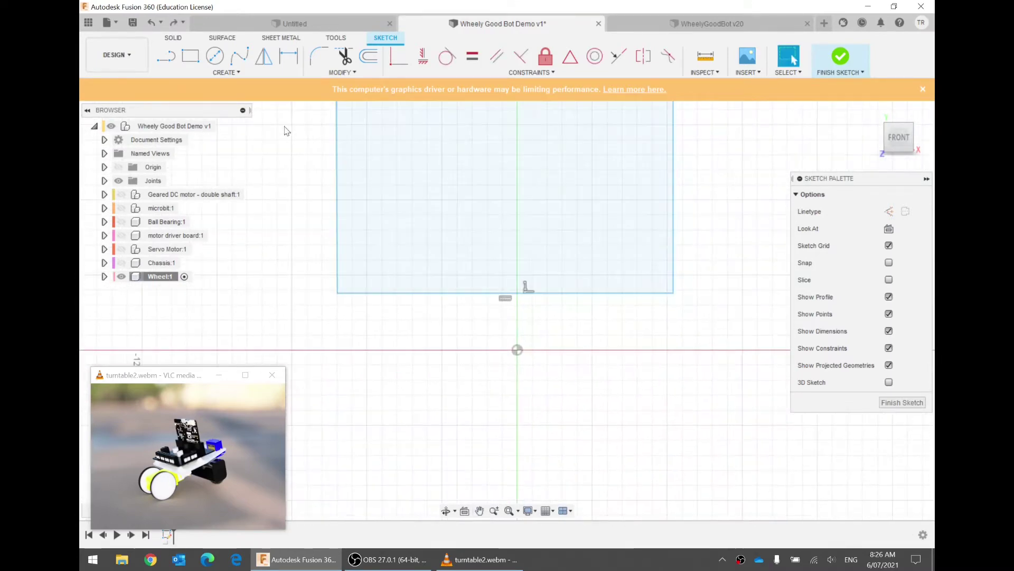
Add a sketch point at the midpoint of the profile's bottom edge and move it slightly sideways to test the constraint.
{"action": "left_click", "coordinate": [206, 74]}
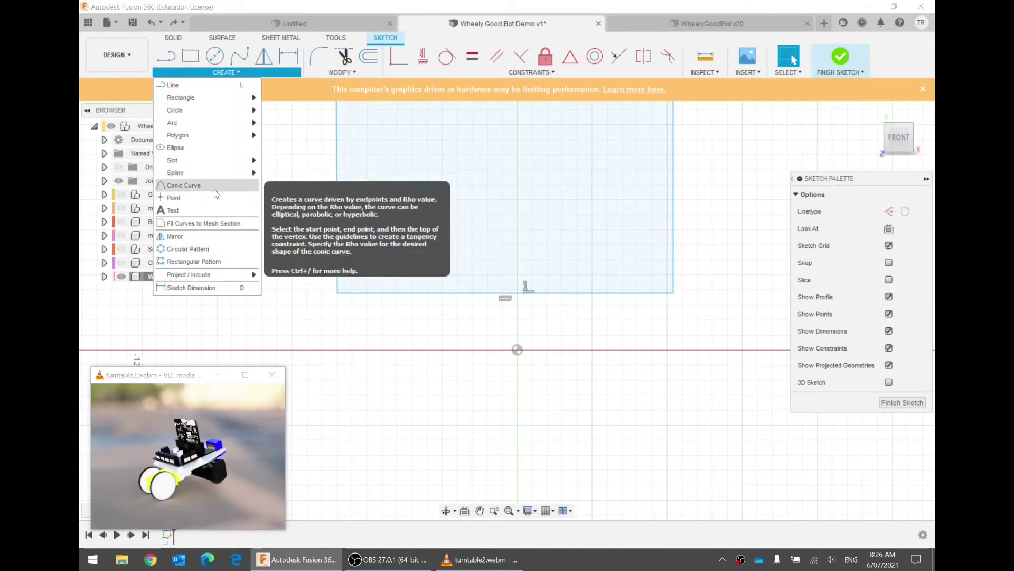
{"action": "left_click", "coordinate": [173, 198]}
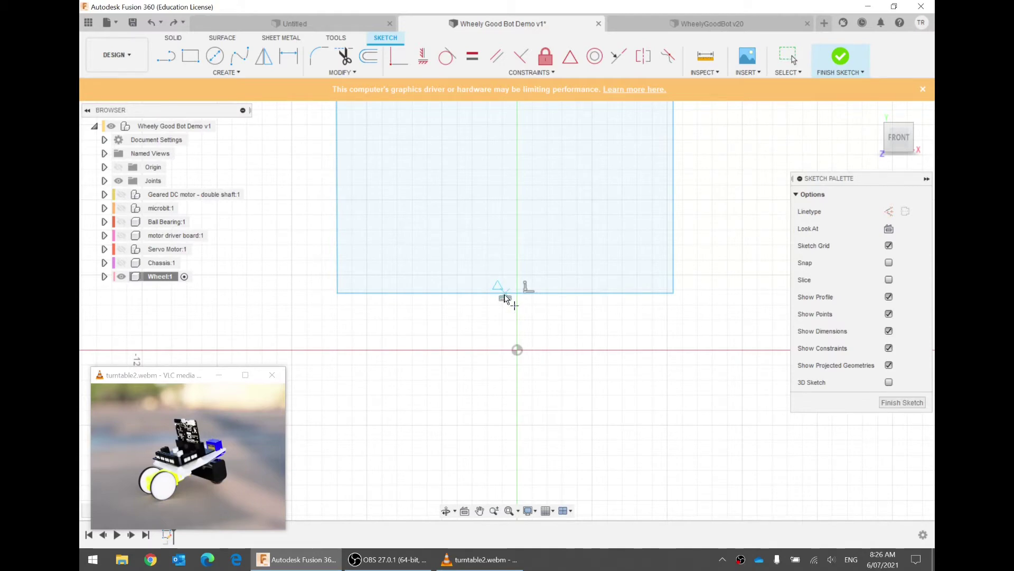
{"action": "left_click", "coordinate": [505, 293]}
{"action": "key", "text": "Escape"}
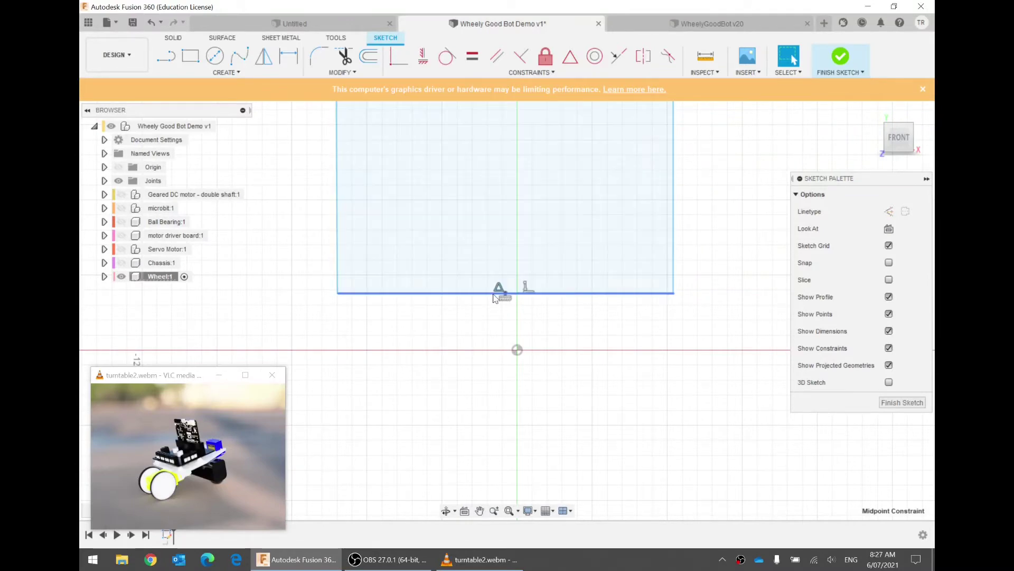
{"action": "left_click_drag", "start_coordinate": [504, 294], "coordinate": [487, 295]}
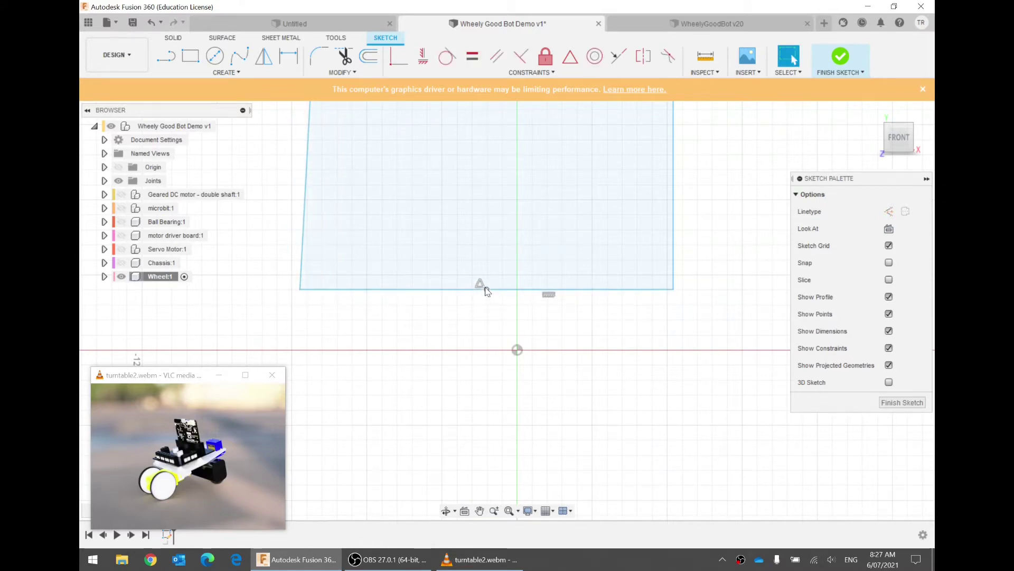
Try a coincident constraint between the bottom edge's midpoint and the origin, and undo it.
{"action": "left_click", "coordinate": [487, 289]}
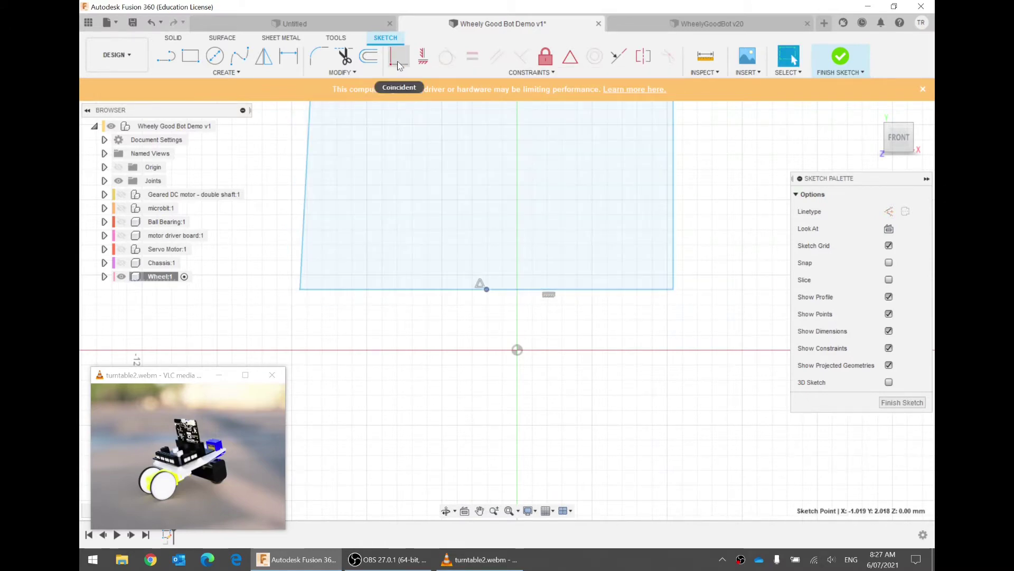
{"action": "left_click", "coordinate": [400, 65]}
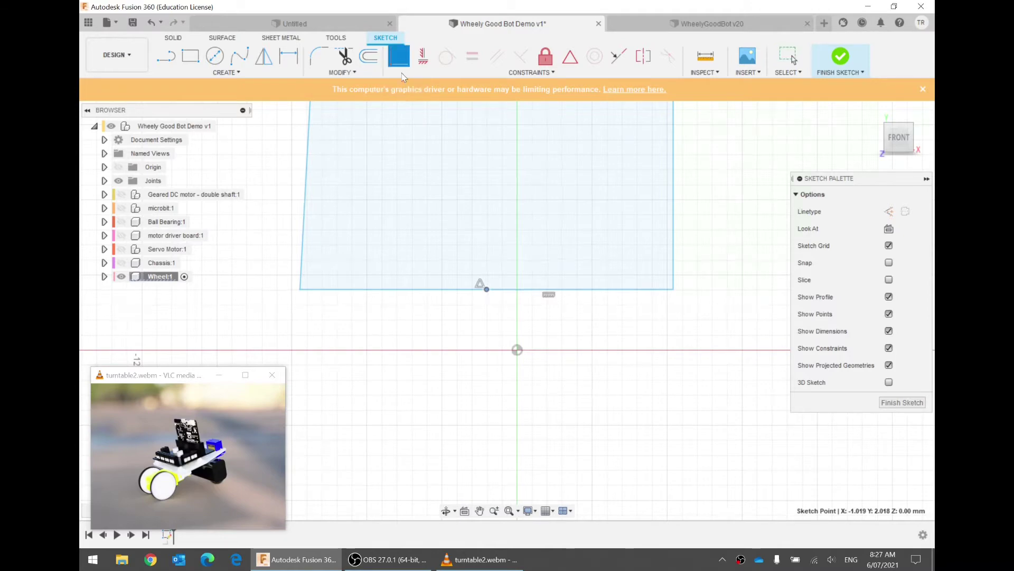
{"action": "left_click", "coordinate": [518, 351]}
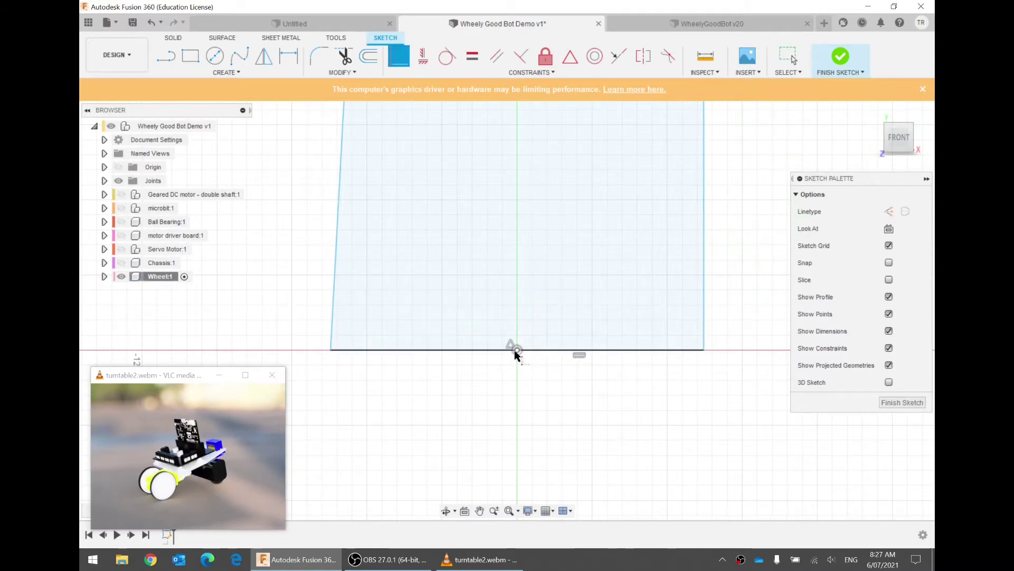
{"action": "key", "text": "Escape"}
{"action": "key", "text": "ctrl+z"}
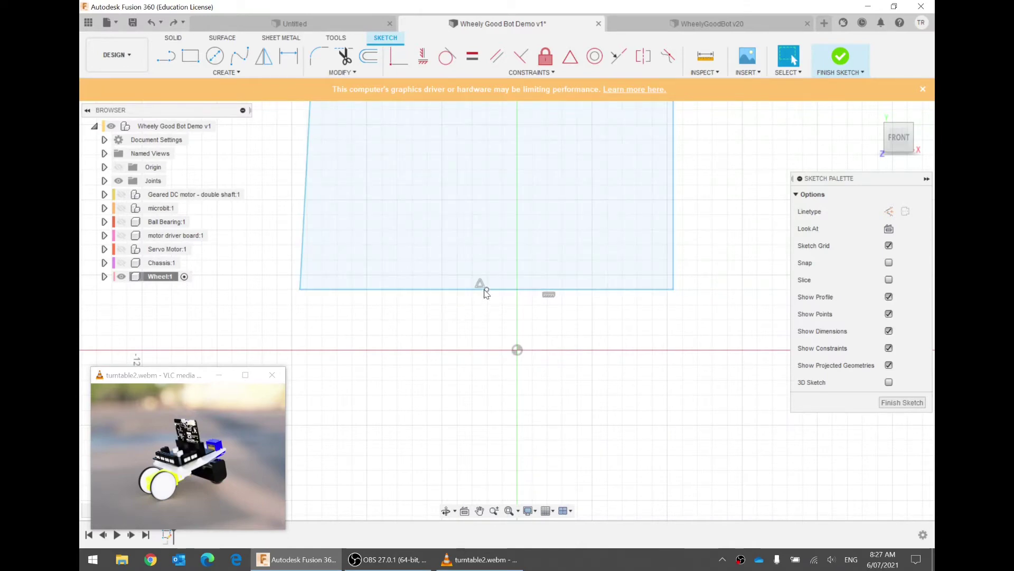
Attach the bottom edge's midpoint to the origin and narrow the edge to about 9 mm.
{"action": "mouse_move", "coordinate": [486, 294]}
{"action": "left_mouse_down"}
{"action": "mouse_move", "coordinate": [494, 323]}
{"action": "mouse_move", "coordinate": [518, 351]}
{"action": "left_mouse_up"}
{"action": "left_click_drag", "start_coordinate": [670, 357], "coordinate": [655, 350]}
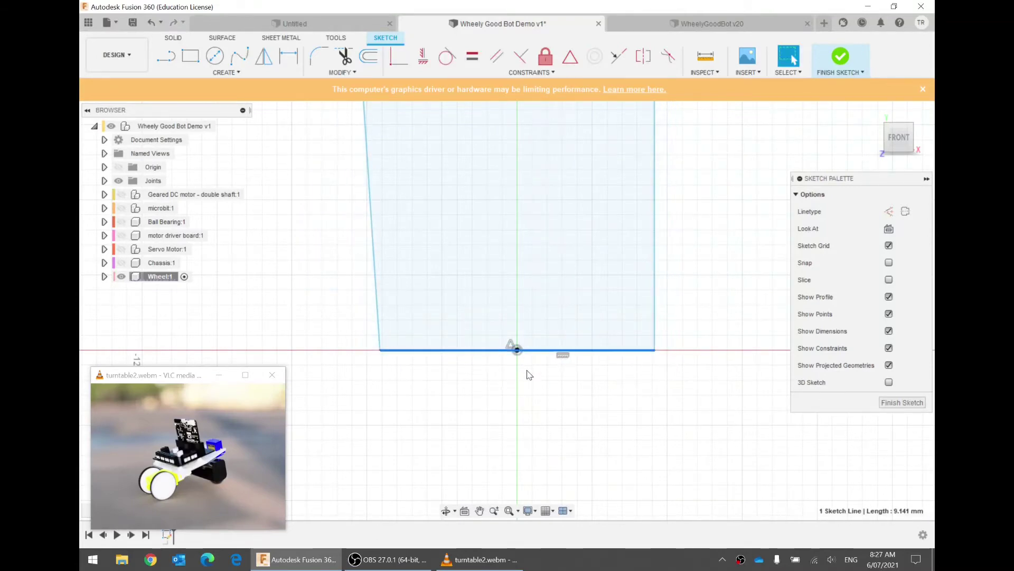
Constrain the slanted left edge of the profile to be vertical.
{"action": "scroll", "coordinate": [611, 360], "scroll_direction": "down", "scroll_amount": 3}
{"action": "scroll", "coordinate": [611, 359], "scroll_direction": "down", "scroll_amount": 3}
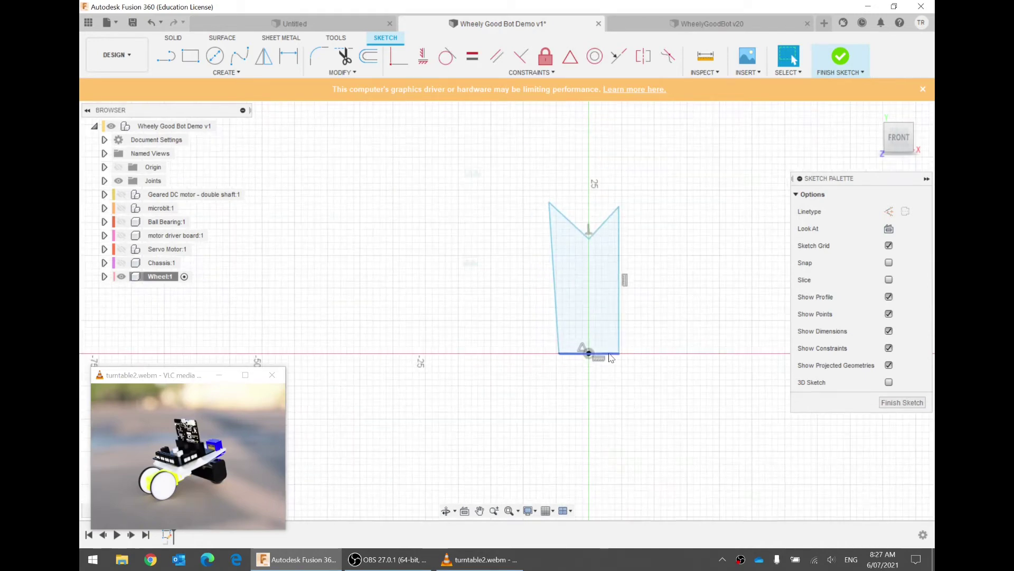
{"action": "scroll", "coordinate": [623, 242], "scroll_direction": "up", "scroll_amount": 1}
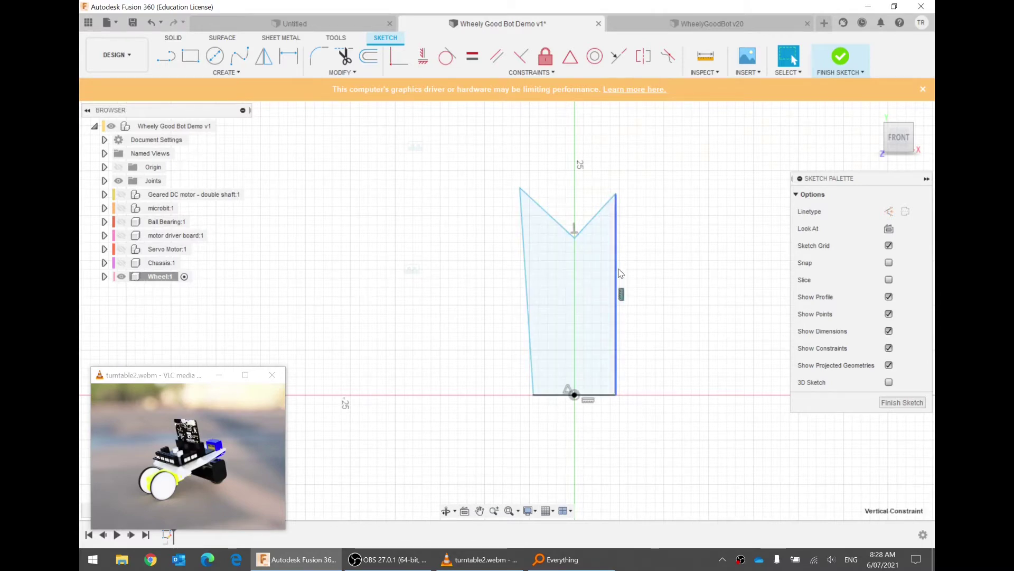
{"action": "left_click", "coordinate": [529, 263]}
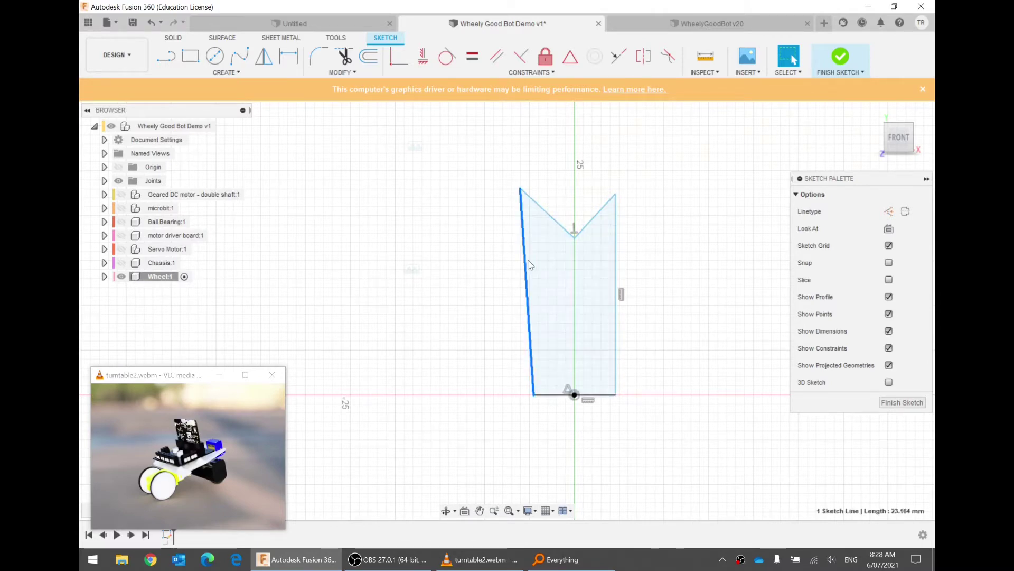
{"action": "left_click", "coordinate": [451, 185]}
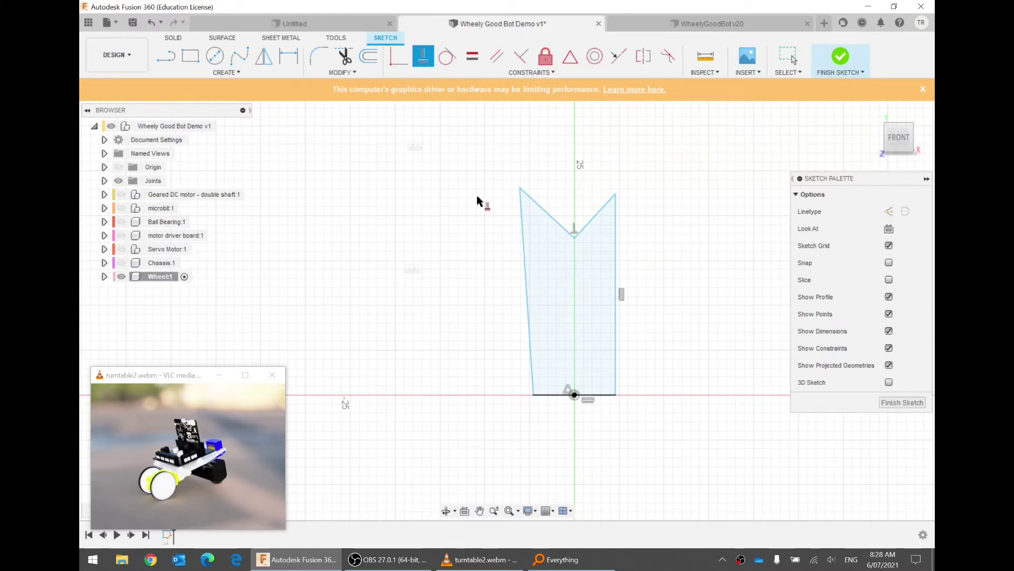
{"action": "left_click", "coordinate": [524, 244]}
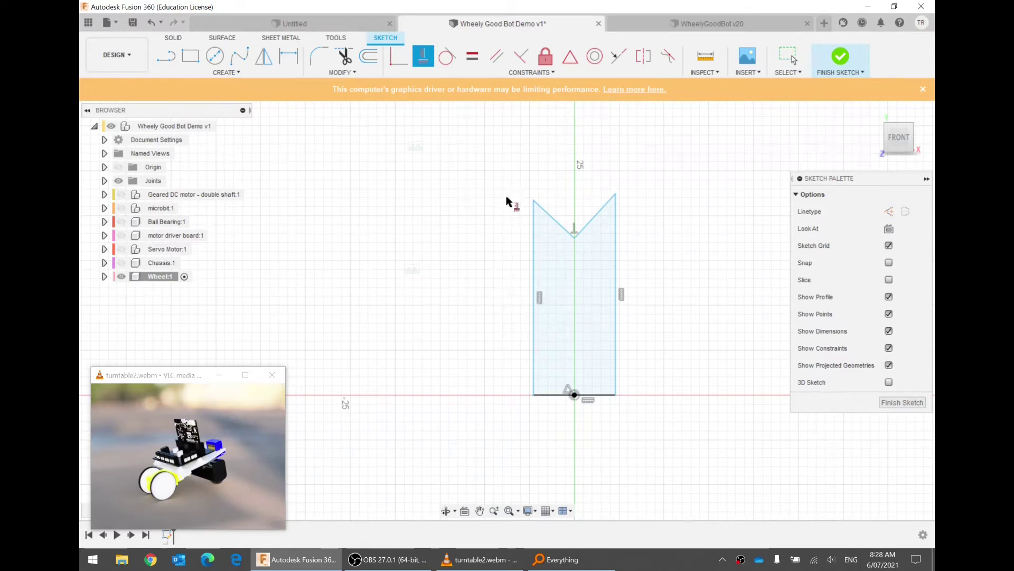
Align the profile's two upper corner points with a horizontal constraint.
{"action": "left_click", "coordinate": [534, 201]}
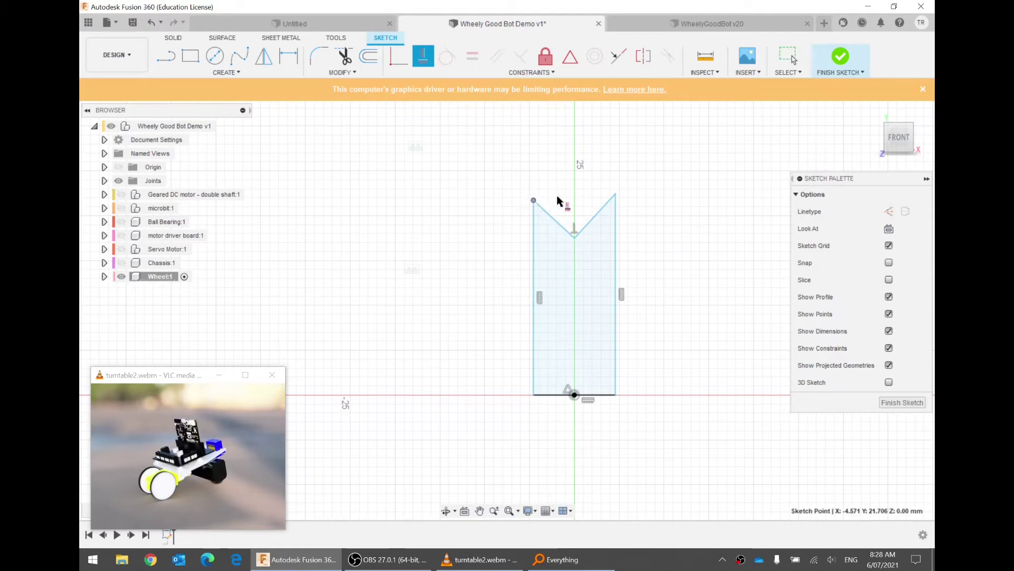
{"action": "left_click", "coordinate": [617, 195]}
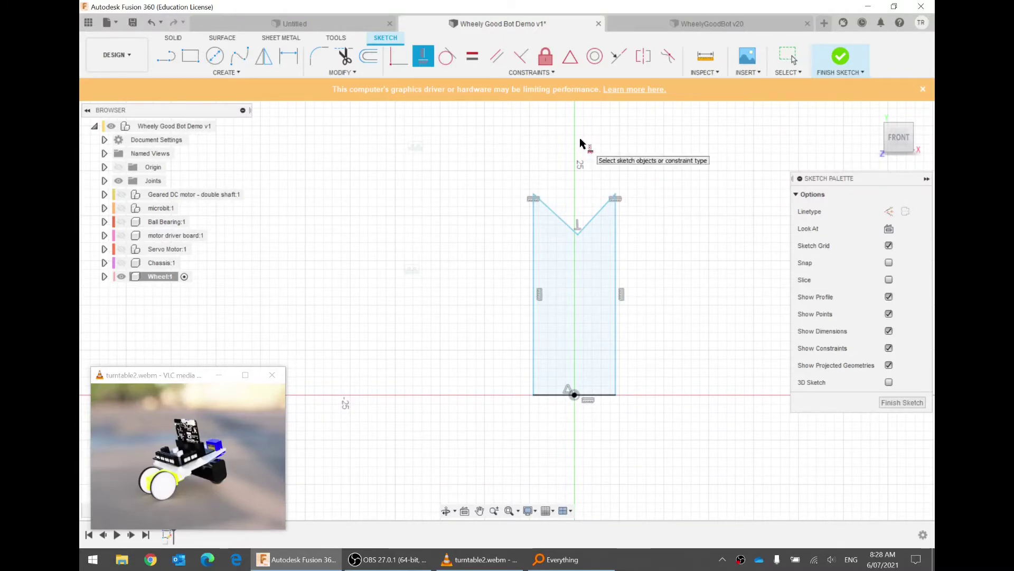
{"action": "key", "text": "Escape"}
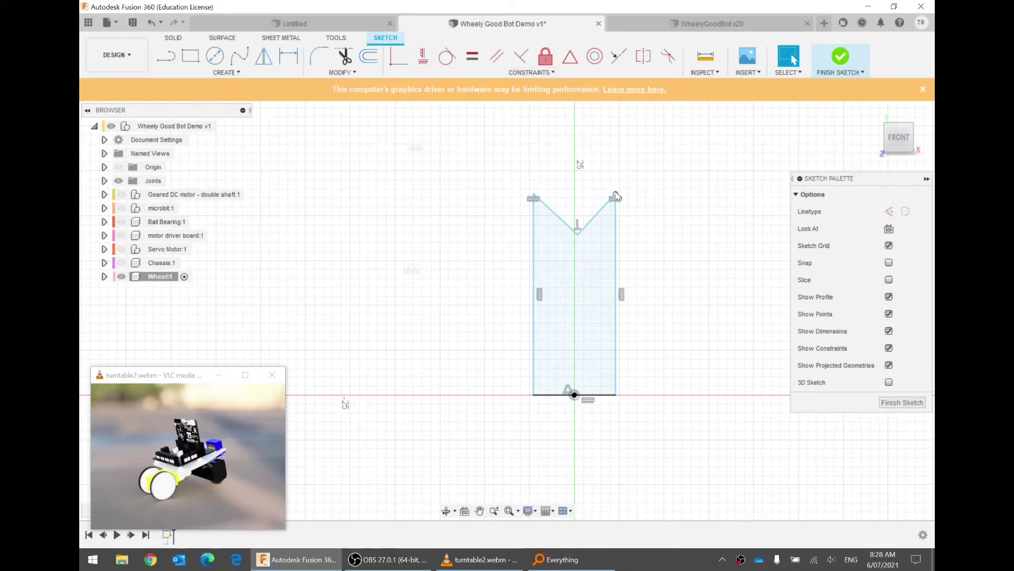
Try moving the profile's upper-right corner and shifting the V-notch vertex off the vertical axis.
{"action": "mouse_move", "coordinate": [616, 198]}
{"action": "left_mouse_down"}
{"action": "mouse_move", "coordinate": [641, 211]}
{"action": "mouse_move", "coordinate": [599, 216]}
{"action": "mouse_move", "coordinate": [627, 191]}
{"action": "mouse_move", "coordinate": [645, 228]}
{"action": "mouse_move", "coordinate": [620, 242]}
{"action": "mouse_move", "coordinate": [607, 207]}
{"action": "mouse_move", "coordinate": [629, 198]}
{"action": "left_mouse_up"}
{"action": "key", "text": "ctrl+z"}
{"action": "key", "text": "ctrl+z"}
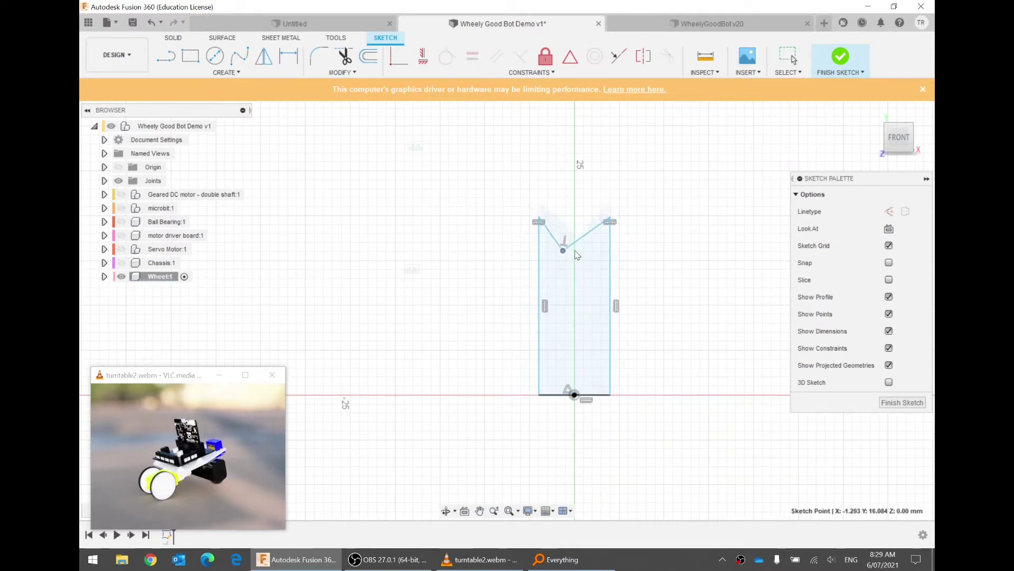
{"action": "mouse_move", "coordinate": [570, 243]}
{"action": "left_mouse_down"}
{"action": "mouse_move", "coordinate": [606, 244]}
{"action": "mouse_move", "coordinate": [552, 250]}
{"action": "mouse_move", "coordinate": [606, 240]}
{"action": "mouse_move", "coordinate": [565, 246]}
{"action": "mouse_move", "coordinate": [589, 253]}
{"action": "left_mouse_up"}
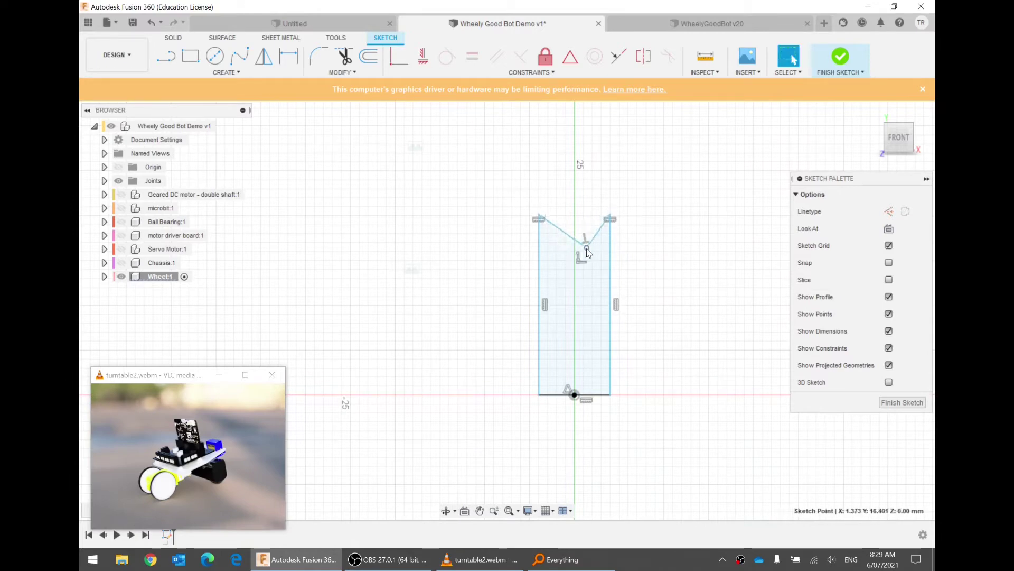
{"action": "left_click", "coordinate": [633, 249]}
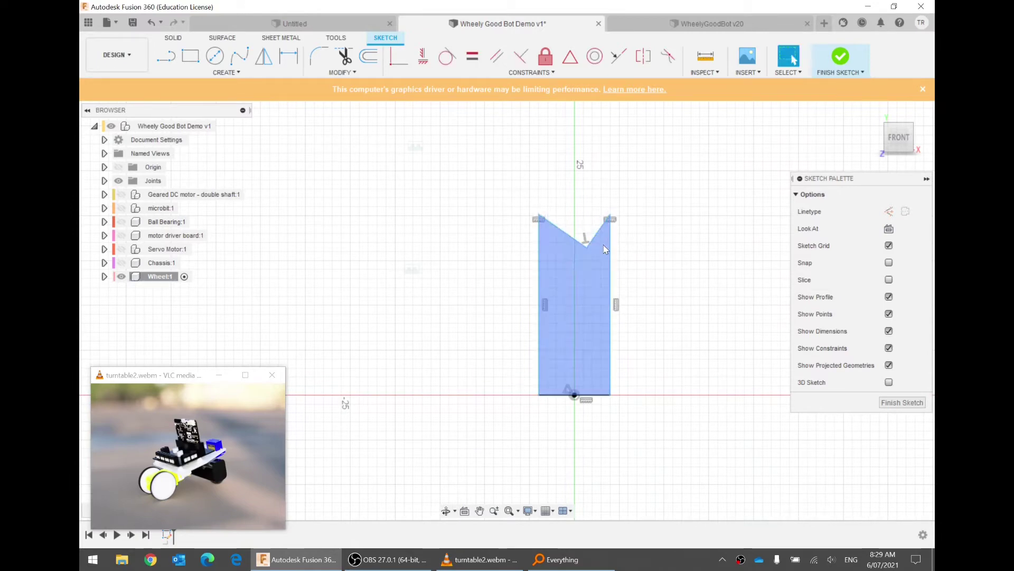
Apply an equal constraint to the two sloping lines of the V-notch.
{"action": "left_click", "coordinate": [575, 241]}
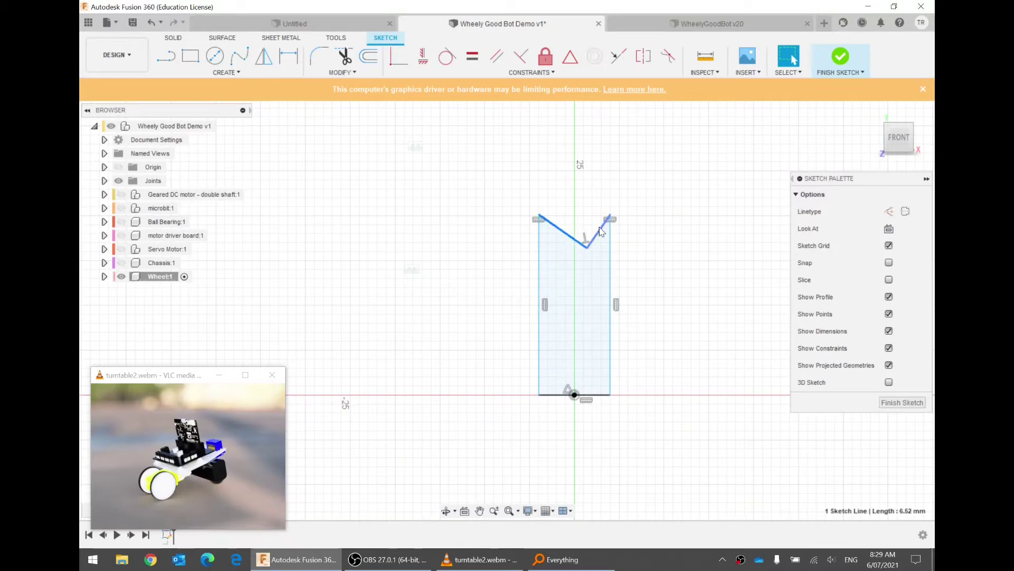
{"action": "left_click", "coordinate": [602, 229], "text": "ctrl"}
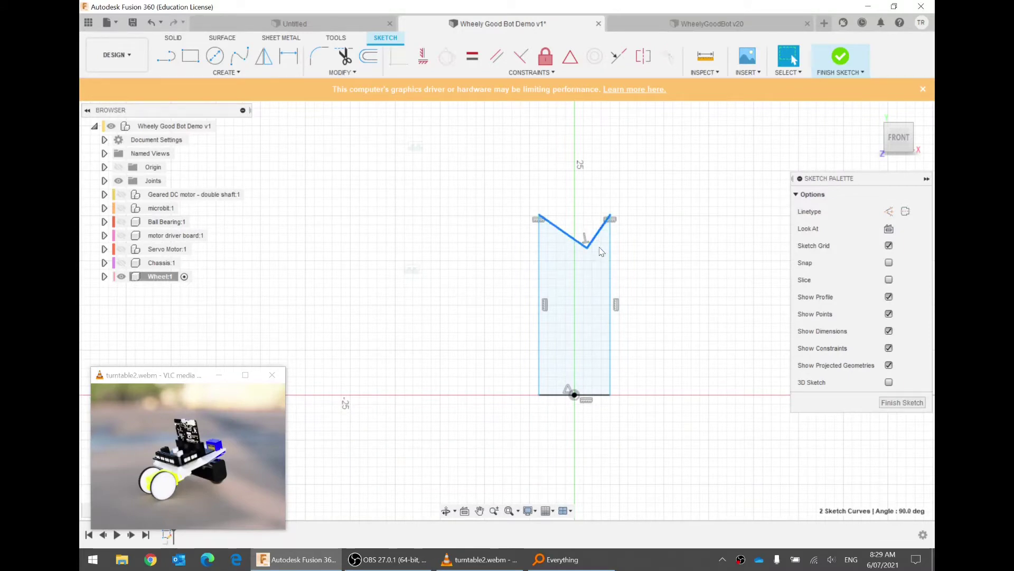
{"action": "left_click", "coordinate": [639, 272]}
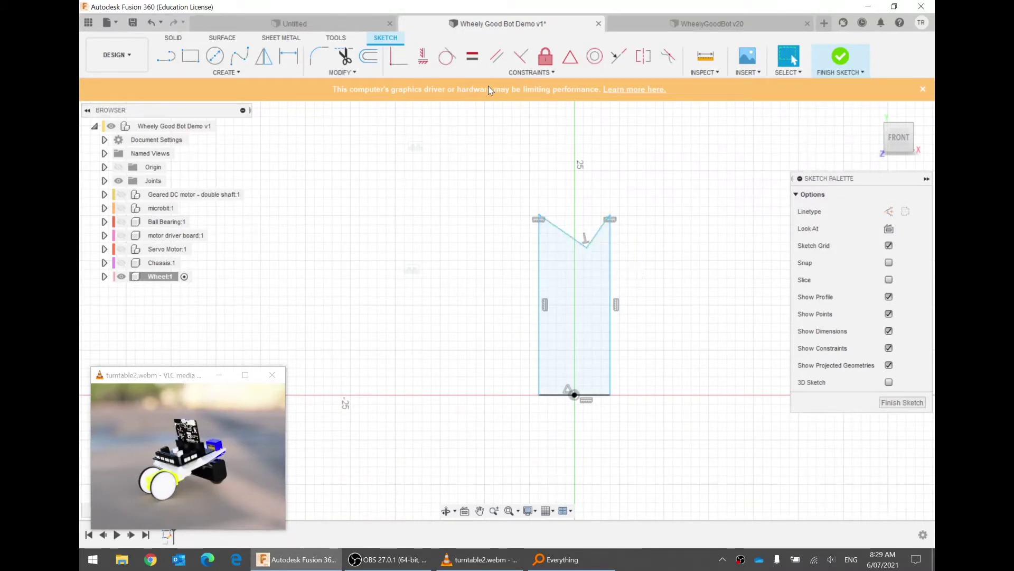
{"action": "left_click", "coordinate": [472, 64]}
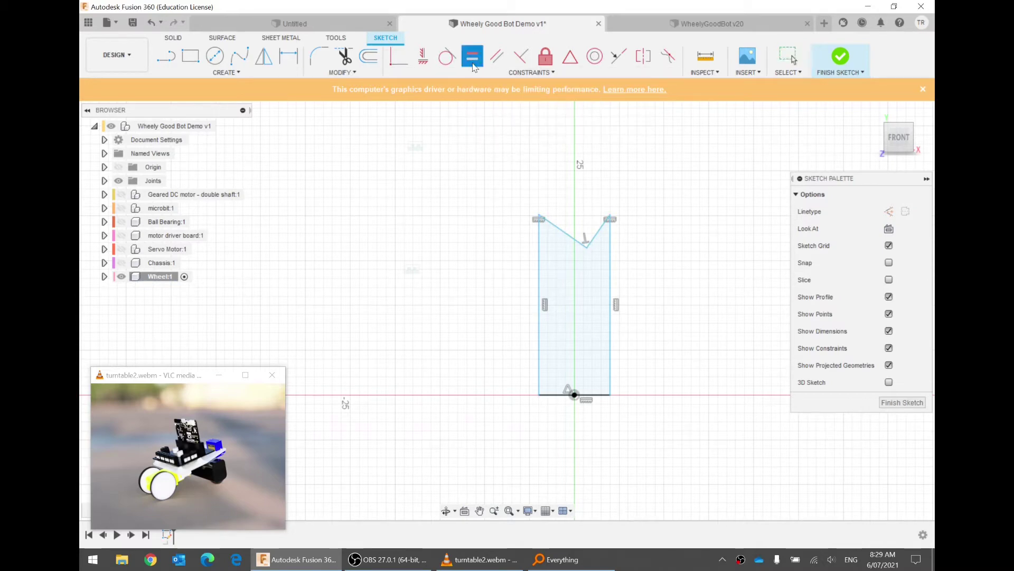
{"action": "left_click", "coordinate": [562, 236]}
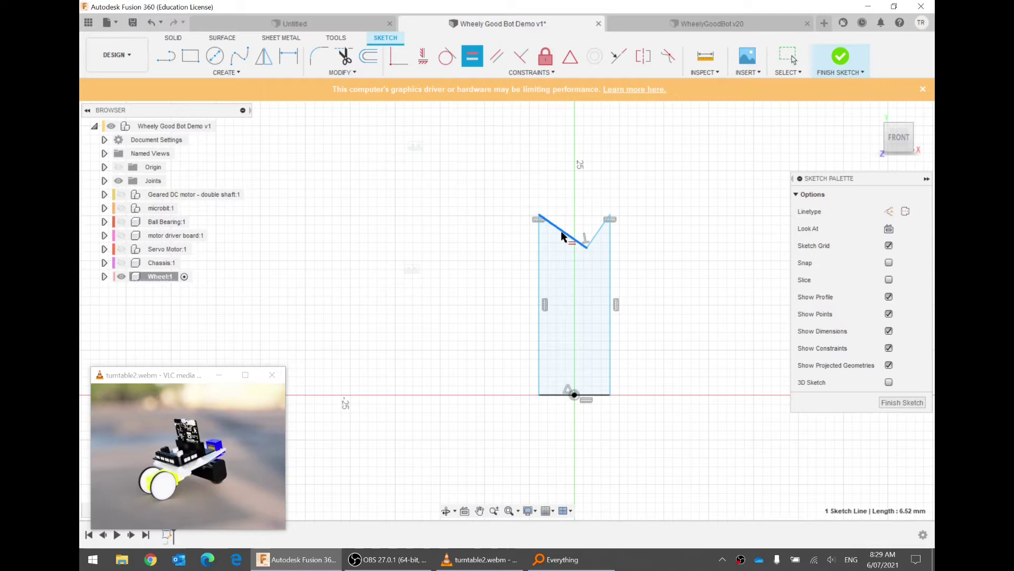
{"action": "left_click", "coordinate": [596, 233]}
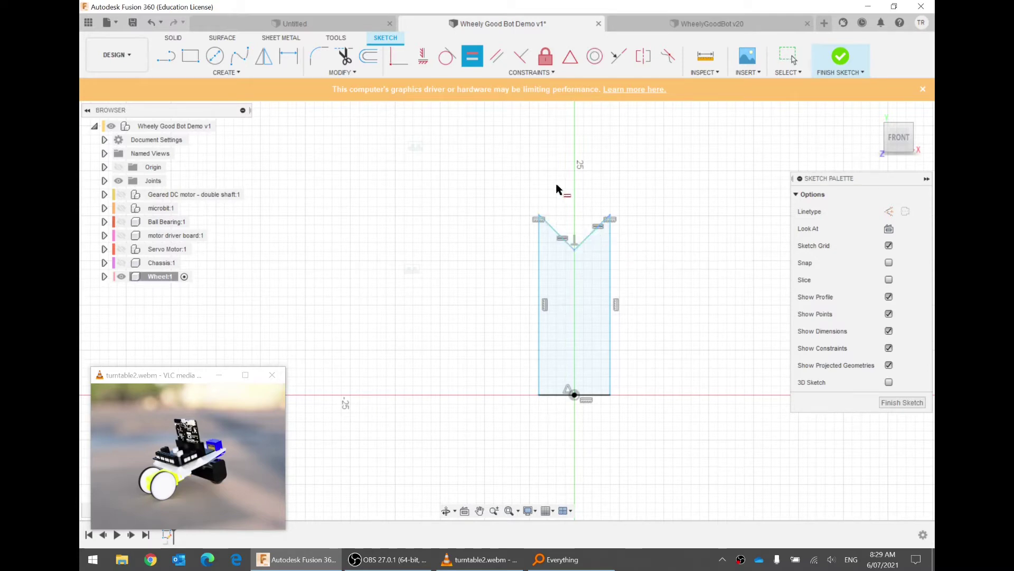
{"action": "key", "text": "Escape"}
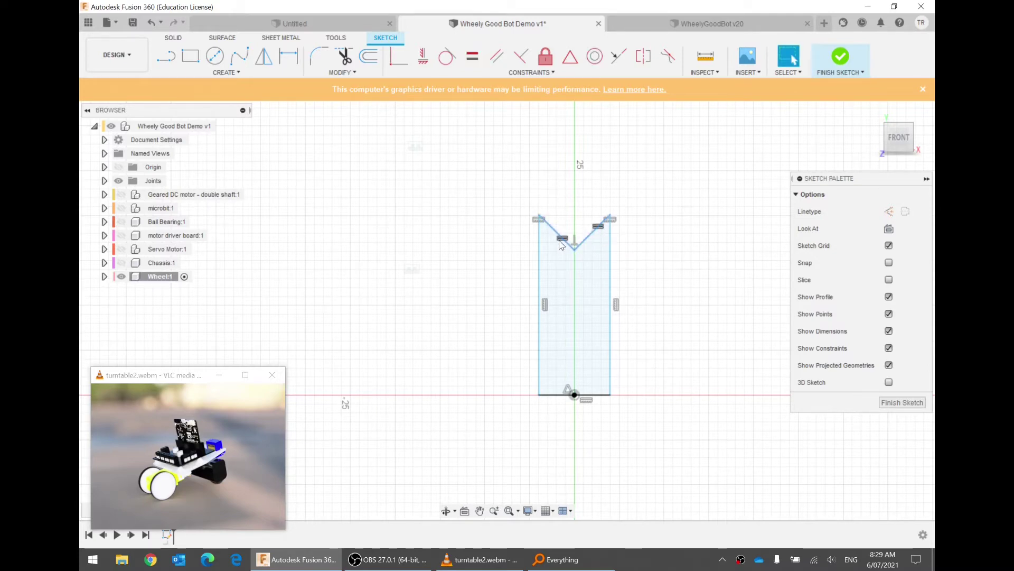
Test the constraints by moving the V-notch vertex up, undo that move, and finish the sketch.
{"action": "left_click", "coordinate": [575, 249]}
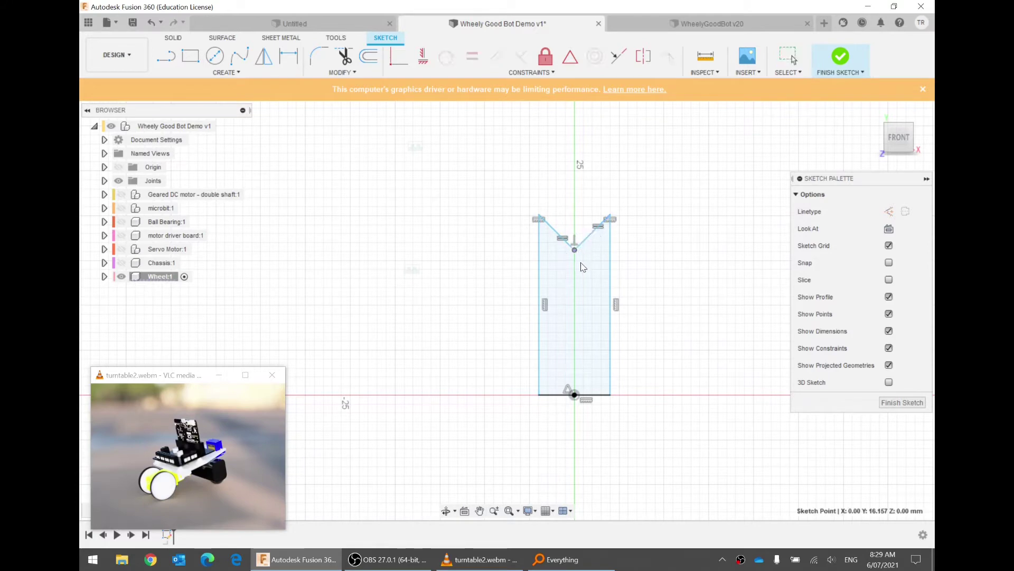
{"action": "left_click_drag", "start_coordinate": [575, 249], "coordinate": [576, 228]}
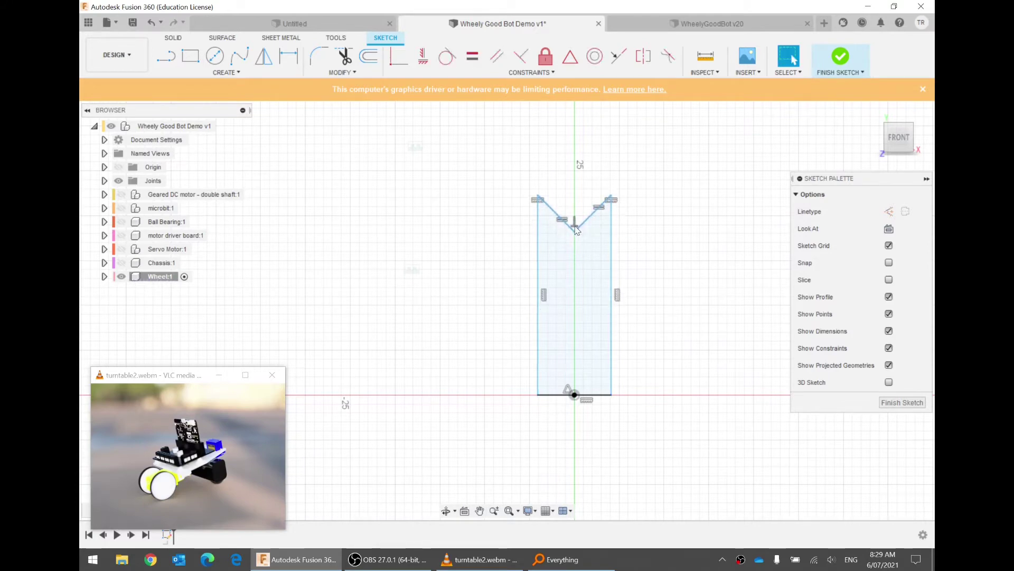
{"action": "key", "text": "ctrl+z"}
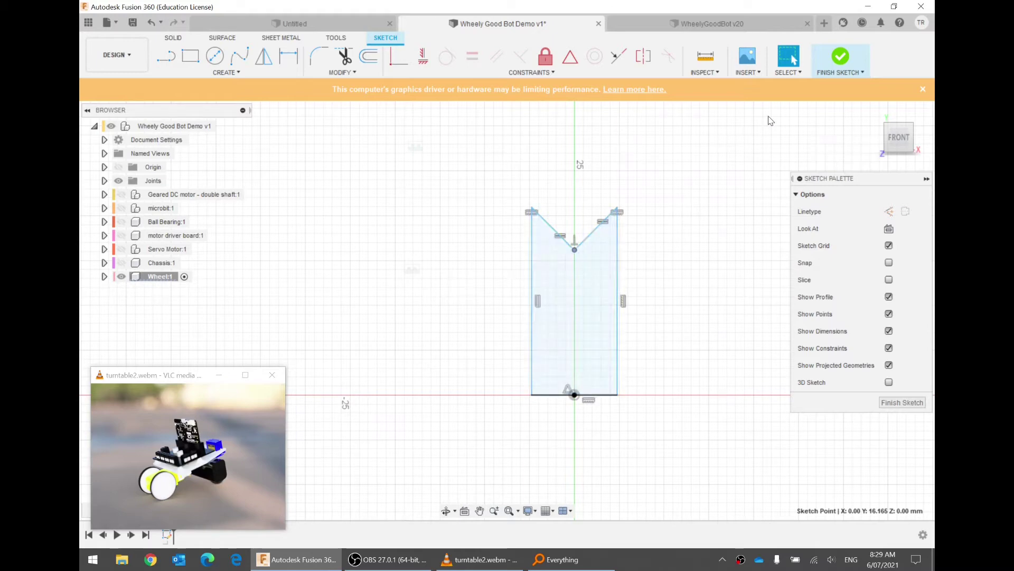
{"action": "left_click", "coordinate": [838, 57]}
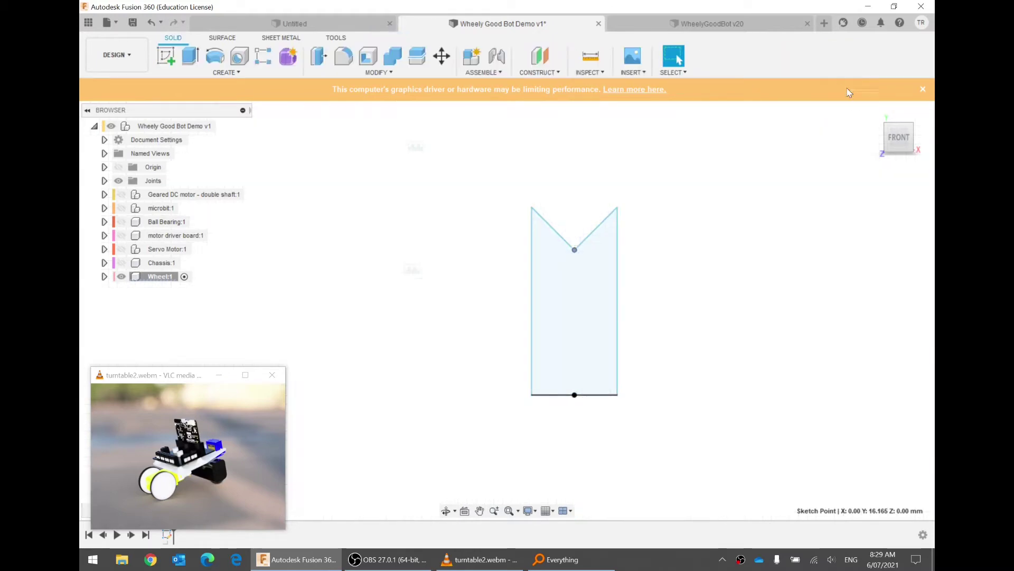
{"action": "middle_click_drag", "start_coordinate": [629, 288], "coordinate": [599, 303], "text": "shift"}
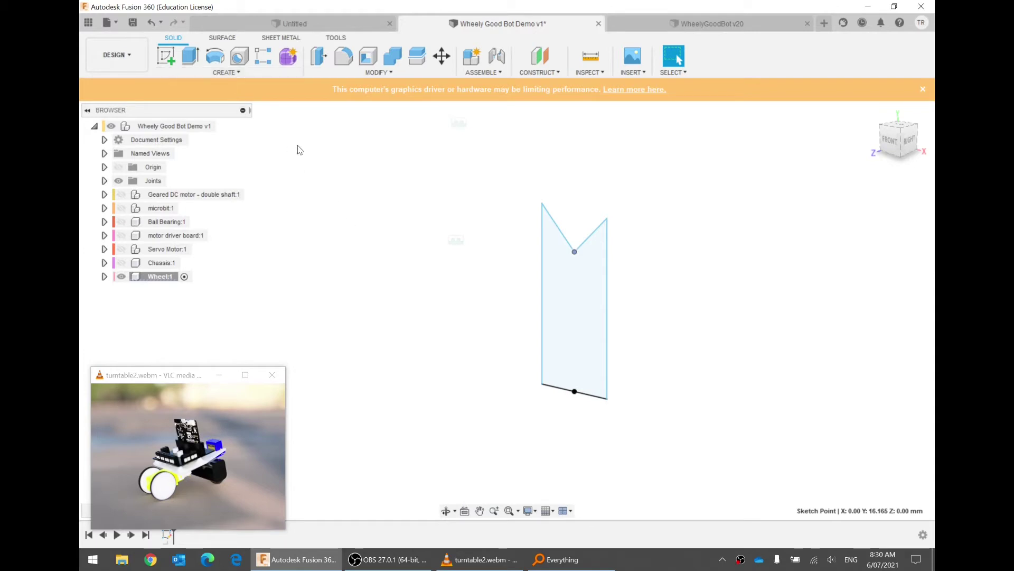
{"action": "left_click", "coordinate": [557, 267]}
{"action": "left_click", "coordinate": [166, 494]}
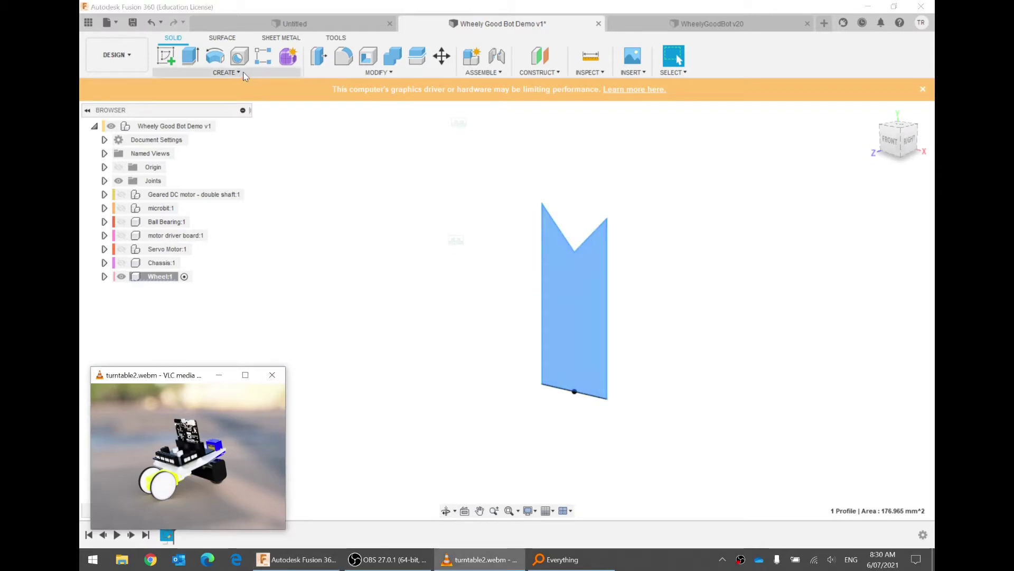
{"action": "left_click", "coordinate": [216, 57]}
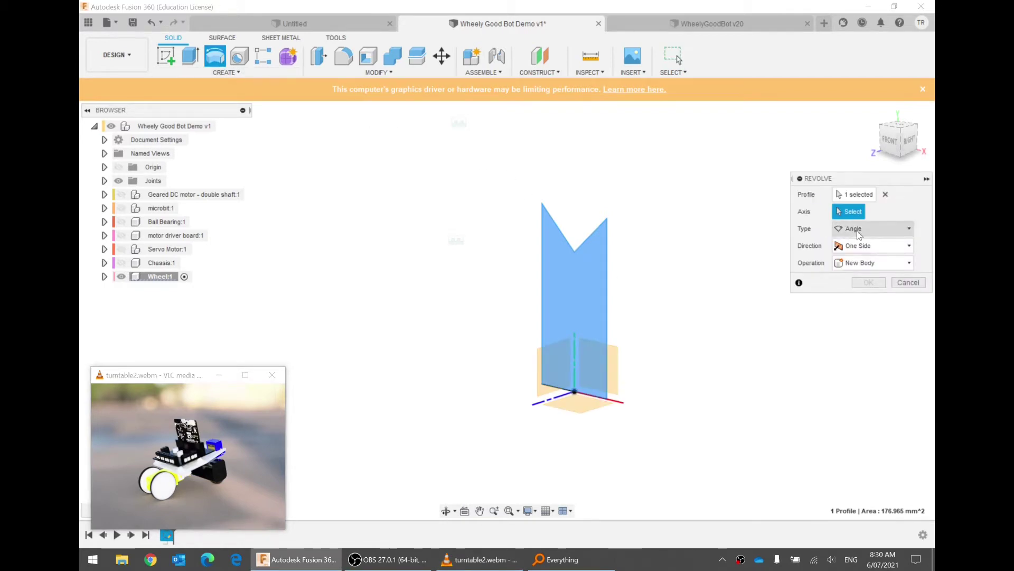
{"action": "left_click", "coordinate": [909, 282]}
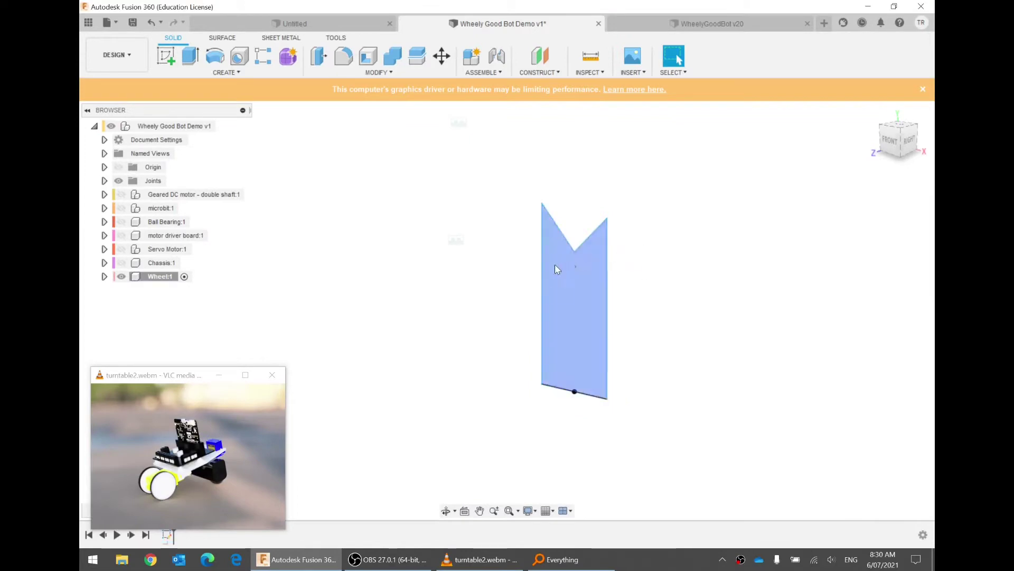
{"action": "left_click", "coordinate": [563, 279]}
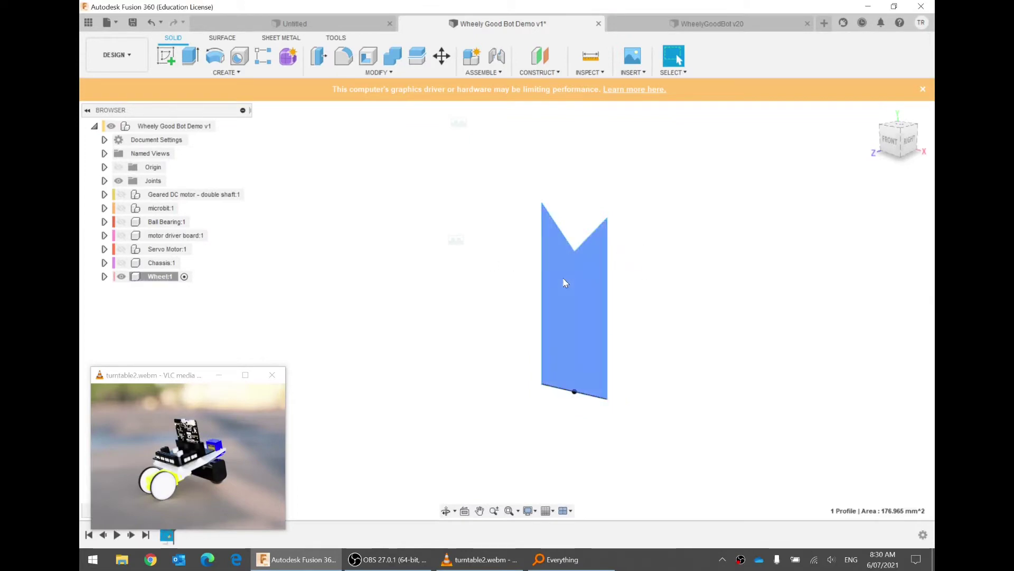
{"action": "left_click", "coordinate": [221, 63]}
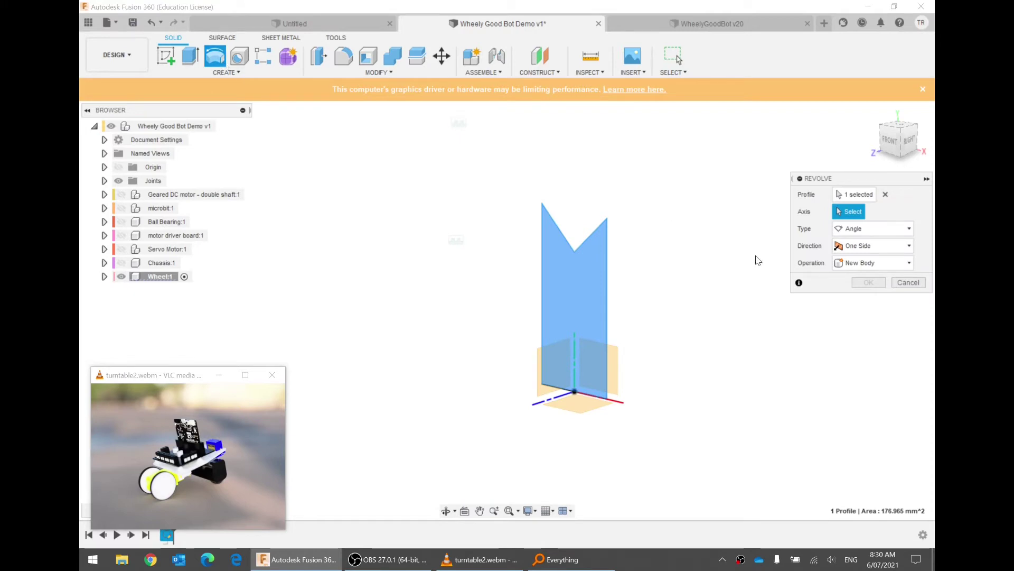
{"action": "left_click", "coordinate": [908, 283]}
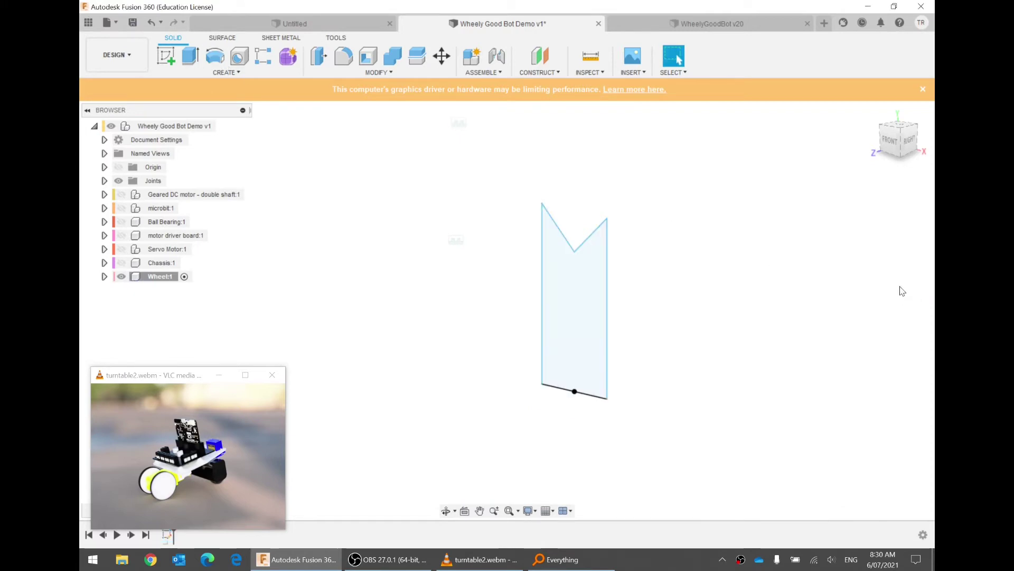
Revolve the V-notched profile 360 degrees about its horizontal base line as a new body.
{"action": "left_click", "coordinate": [221, 59]}
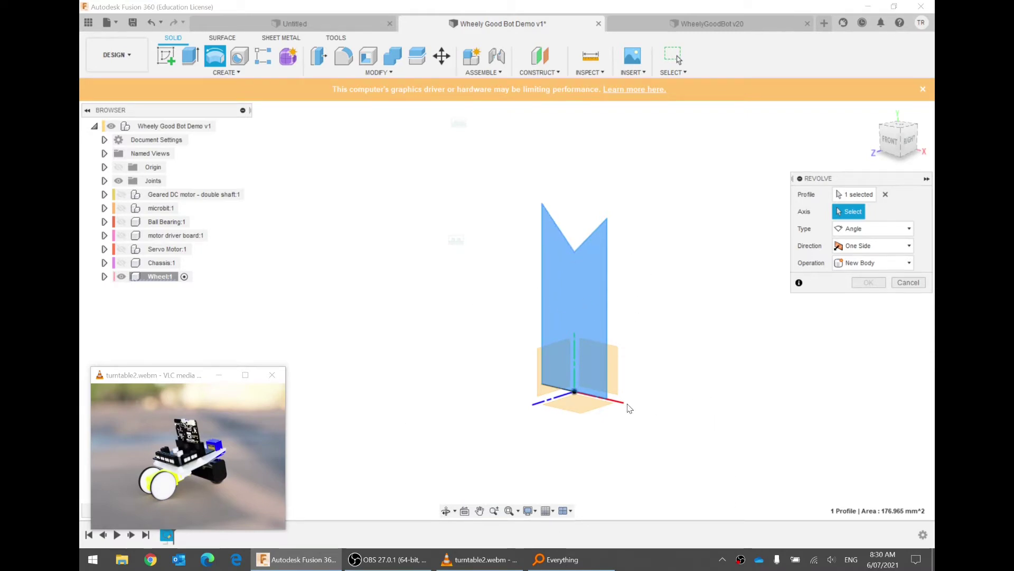
{"action": "left_click", "coordinate": [553, 390]}
{"action": "middle_click_drag", "start_coordinate": [553, 386], "coordinate": [563, 289], "text": "shift"}
{"action": "left_click", "coordinate": [901, 151]}
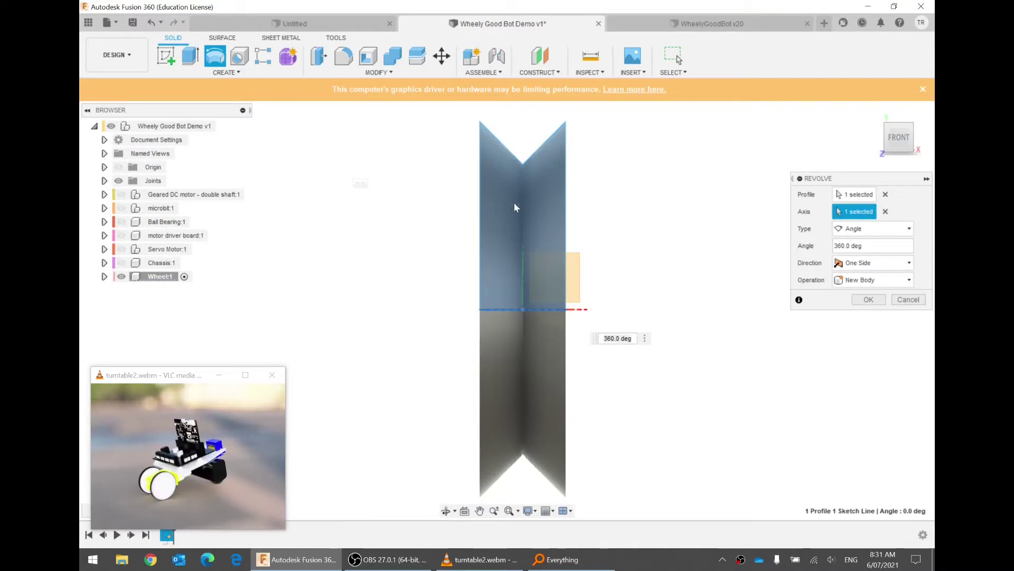
{"action": "middle_click_drag", "start_coordinate": [613, 264], "coordinate": [567, 272], "text": "shift"}
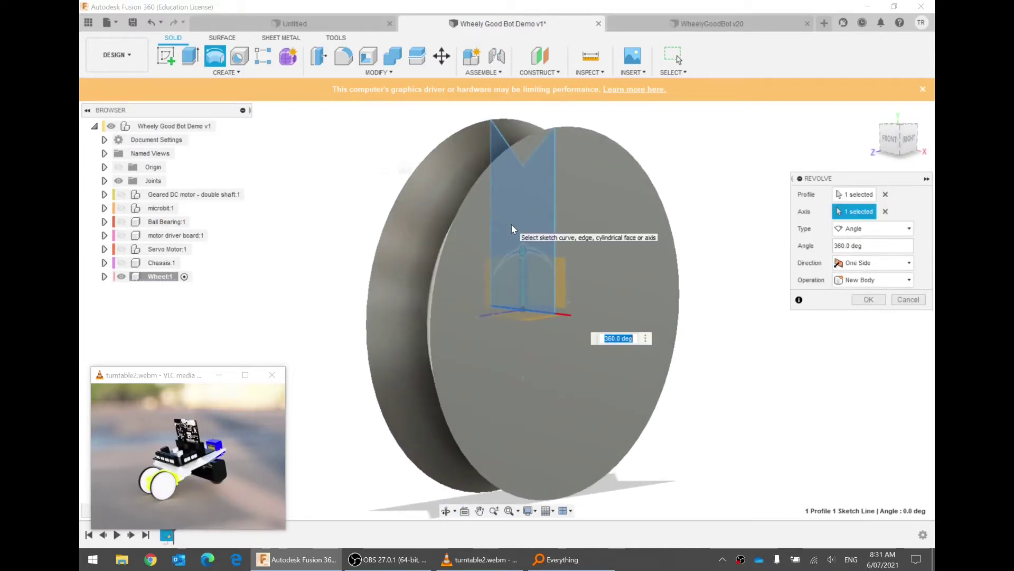
{"action": "left_click", "coordinate": [869, 301]}
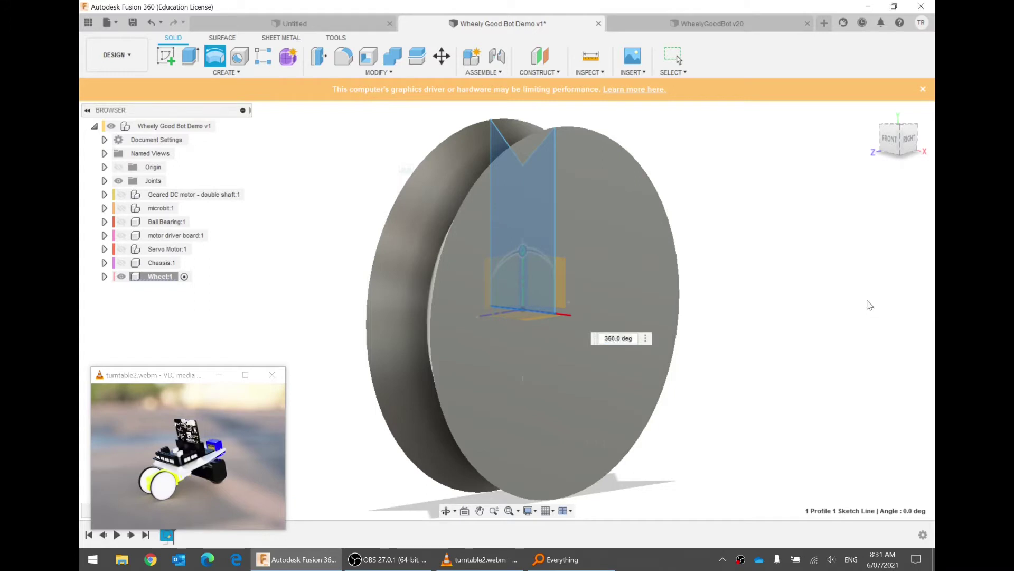
Move the robot video window up so that it uncovers the design timeline.
{"action": "middle_click_drag", "start_coordinate": [800, 312], "coordinate": [530, 300], "text": "shift"}
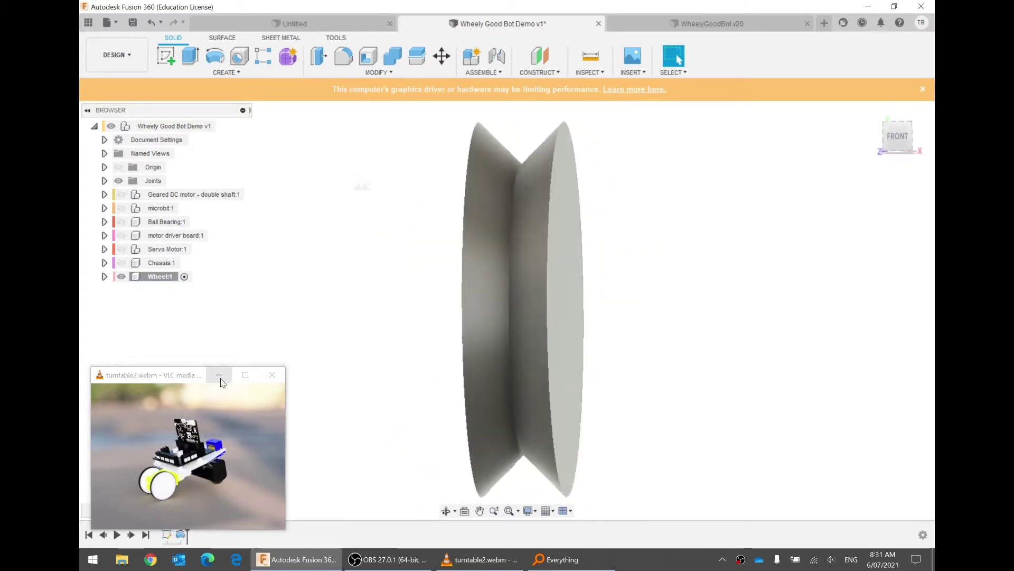
{"action": "left_click_drag", "start_coordinate": [170, 374], "coordinate": [176, 332]}
{"action": "middle_click_drag", "start_coordinate": [437, 261], "coordinate": [514, 179], "text": "shift"}
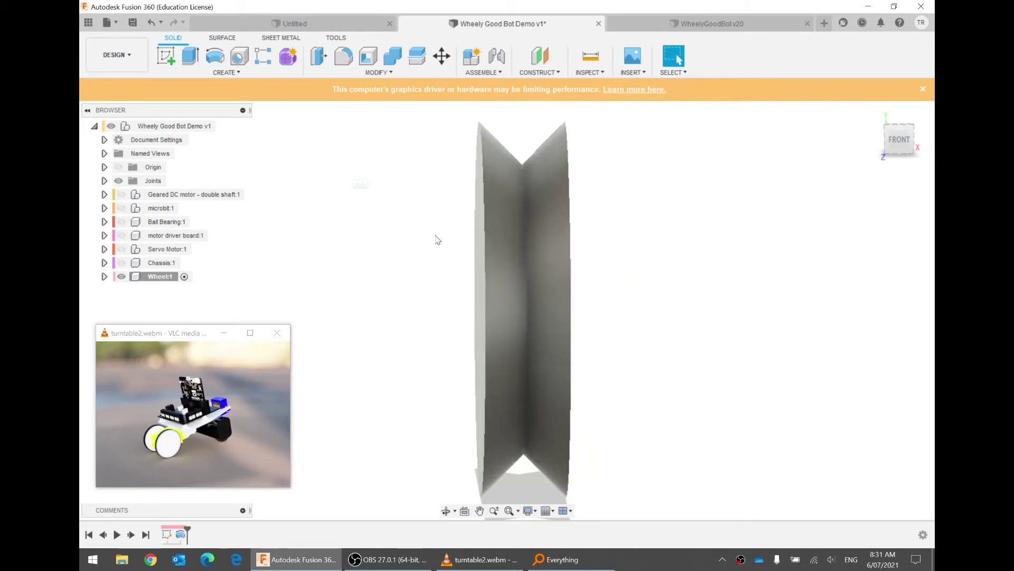
Edit the wheel's profile sketch, dimension its right vertical side to 18 mm, and finish the sketch.
{"action": "double_click", "coordinate": [172, 536]}
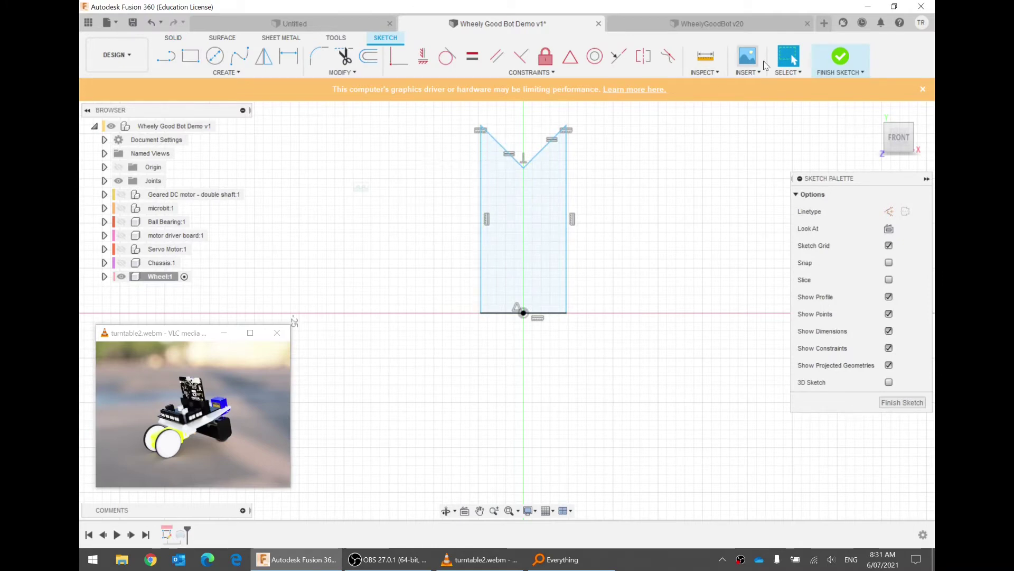
{"action": "left_click", "coordinate": [837, 59]}
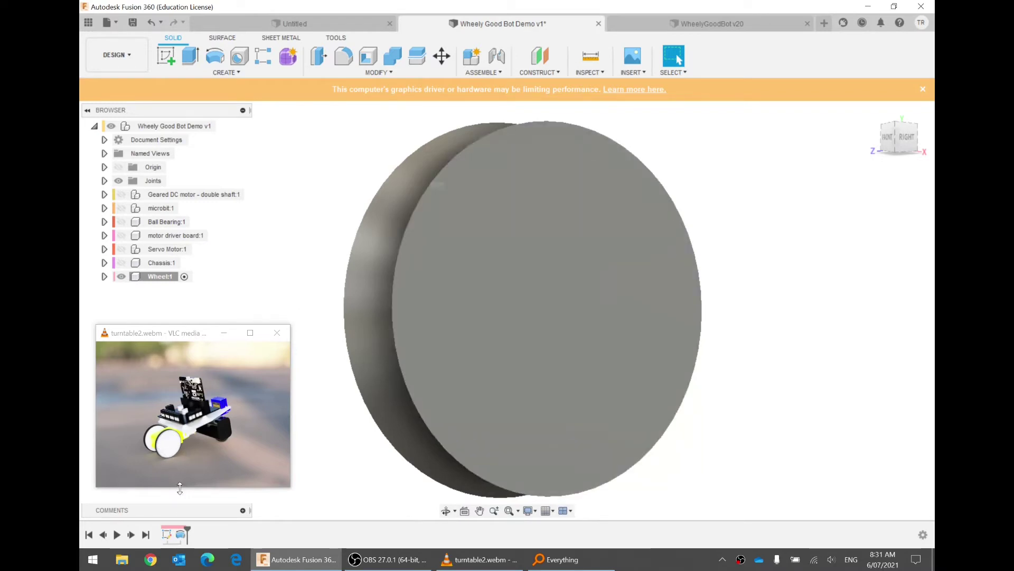
{"action": "double_click", "coordinate": [167, 534]}
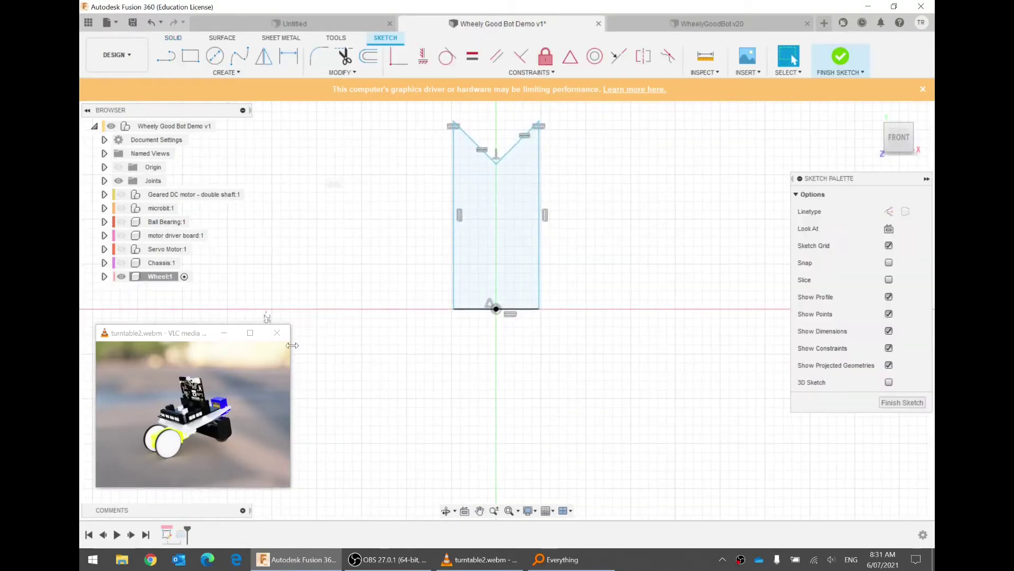
{"action": "left_click", "coordinate": [245, 78]}
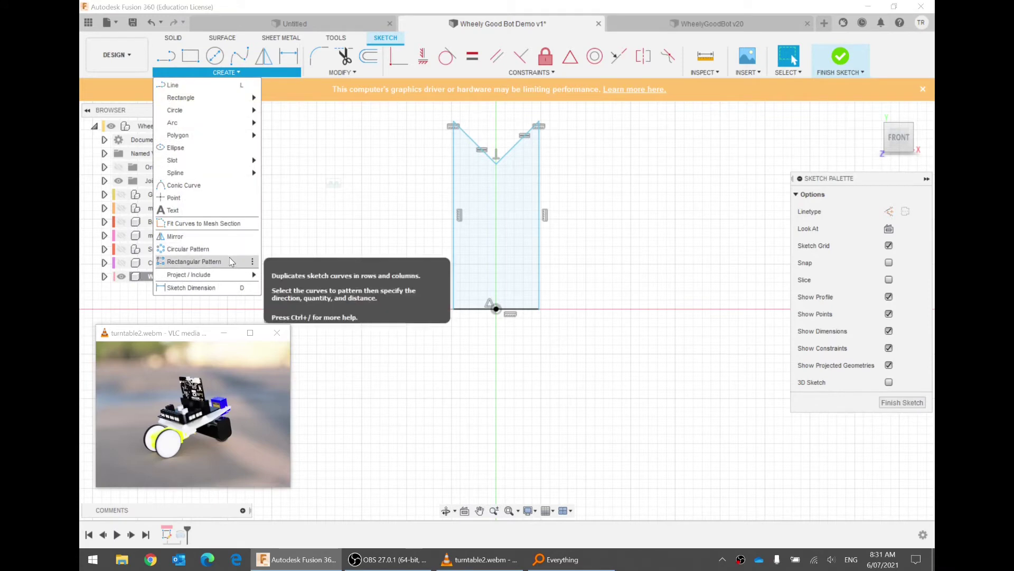
{"action": "left_click", "coordinate": [204, 292]}
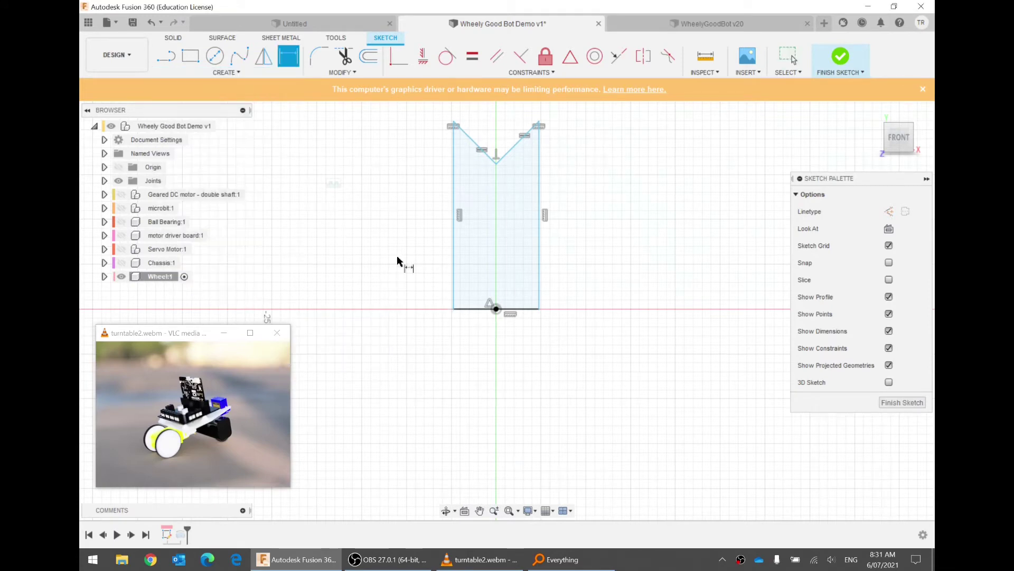
{"action": "left_click", "coordinate": [539, 234]}
{"action": "left_click", "coordinate": [578, 215]}
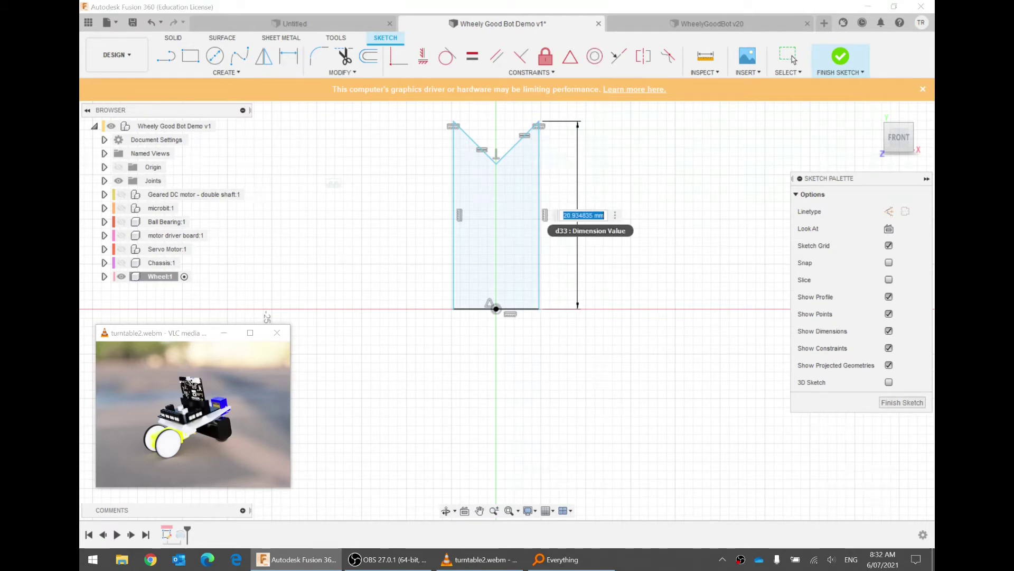
{"action": "type", "text": "18"}
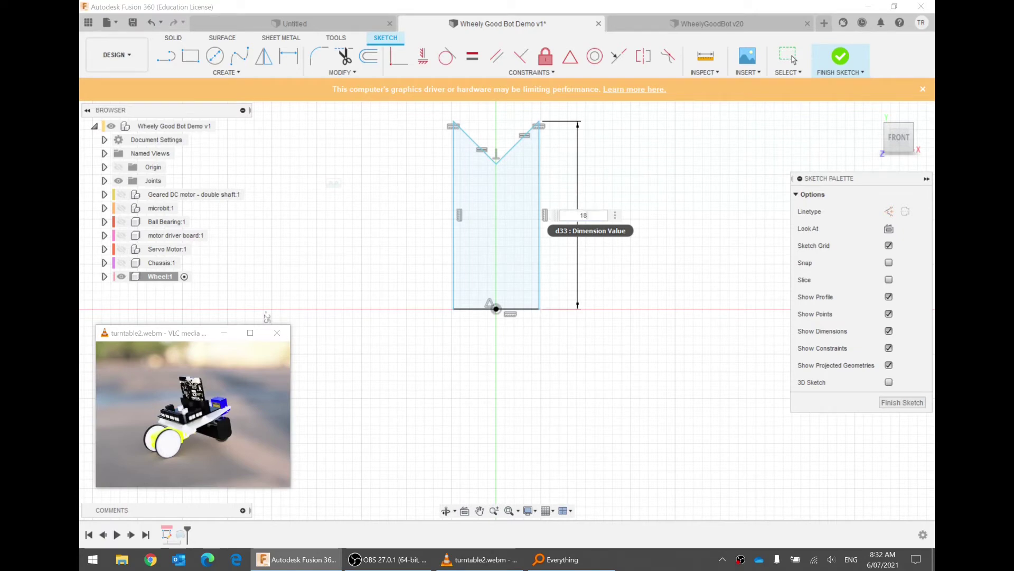
{"action": "key", "text": "Return"}
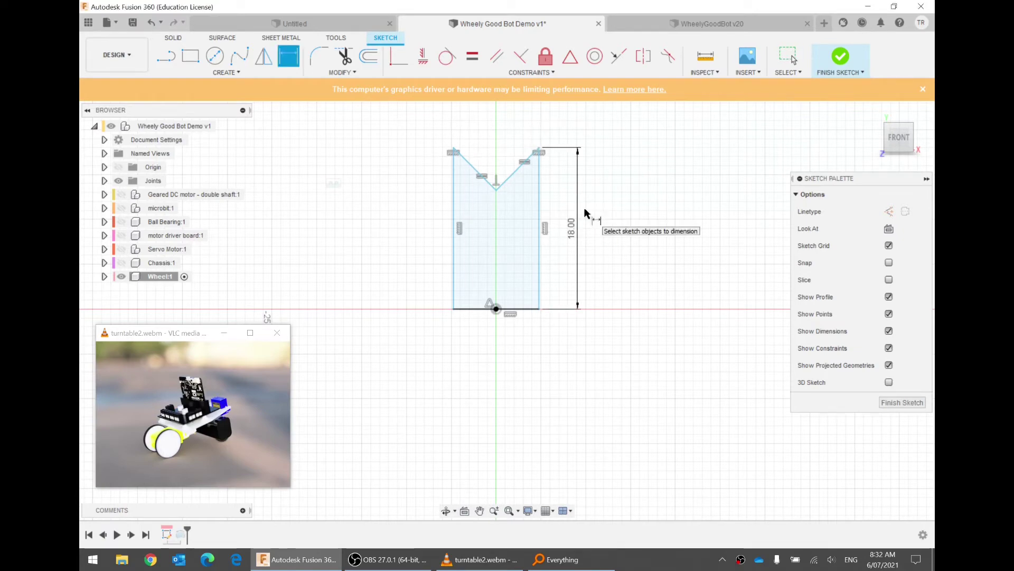
{"action": "key", "text": "Escape"}
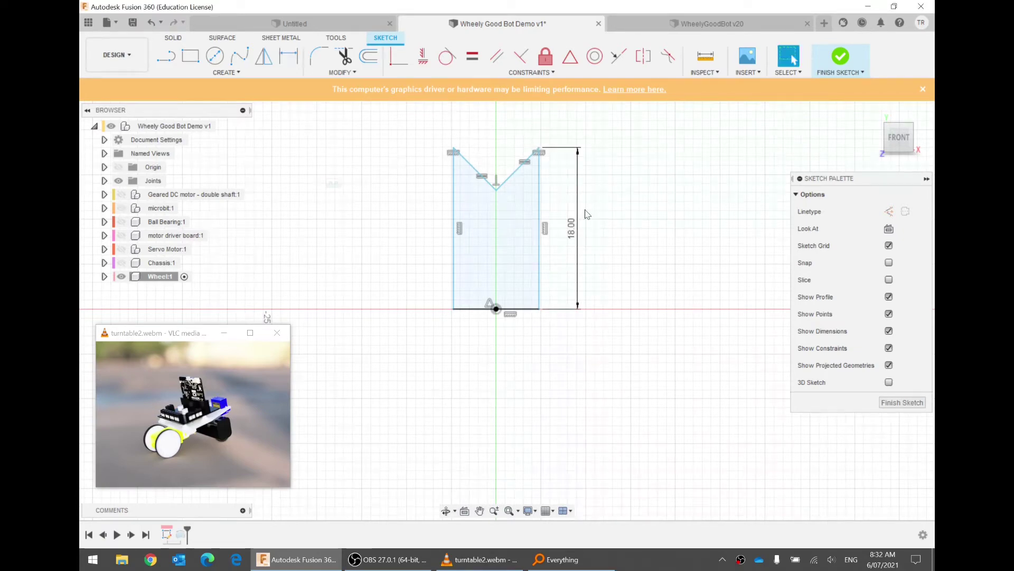
{"action": "left_click", "coordinate": [840, 55]}
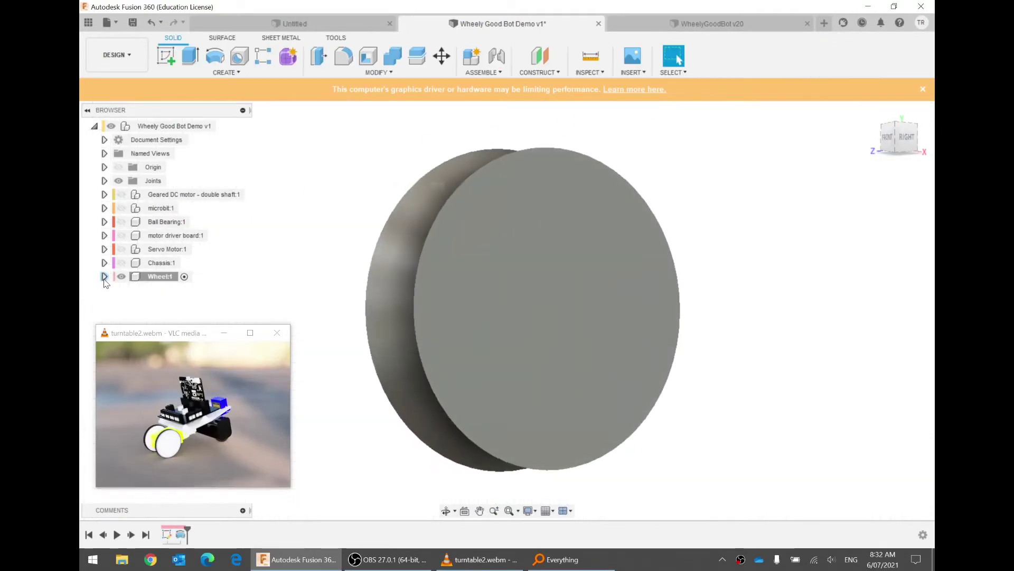
Show the wheel's profile sketch and measure the distance between the endpoints of its left vertical side.
{"action": "left_click", "coordinate": [104, 277]}
{"action": "mouse_move", "coordinate": [136, 333]}
{"action": "left_mouse_down"}
{"action": "mouse_move", "coordinate": [691, 345]}
{"action": "mouse_move", "coordinate": [756, 335]}
{"action": "left_mouse_up"}
{"action": "left_click", "coordinate": [138, 330]}
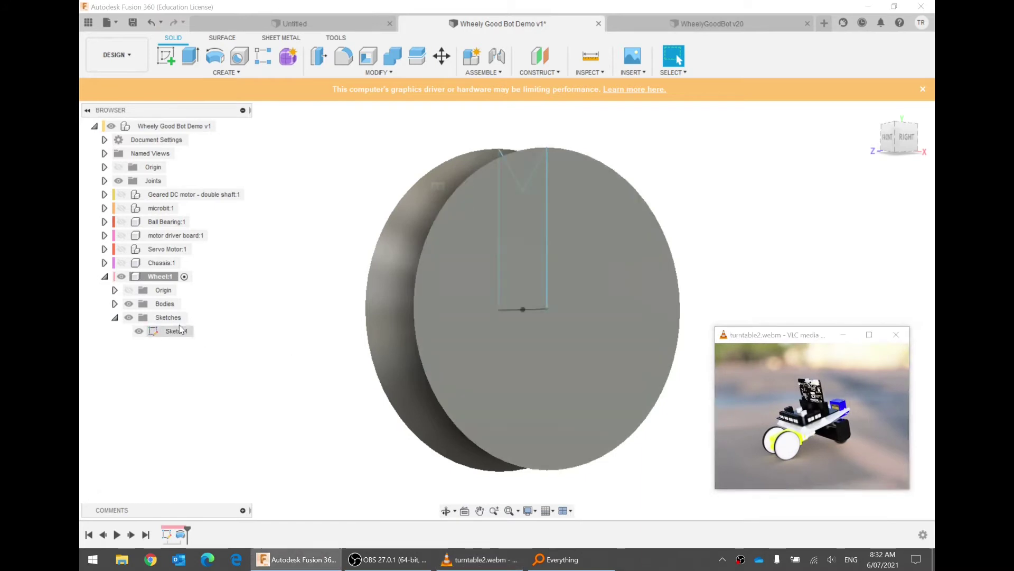
{"action": "left_click", "coordinate": [888, 140]}
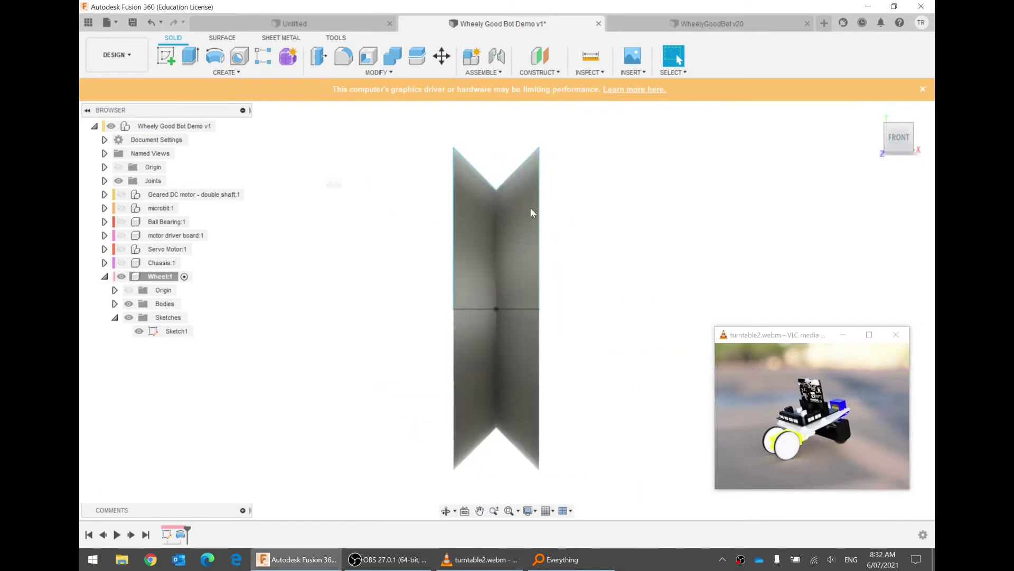
{"action": "left_click", "coordinate": [435, 123]}
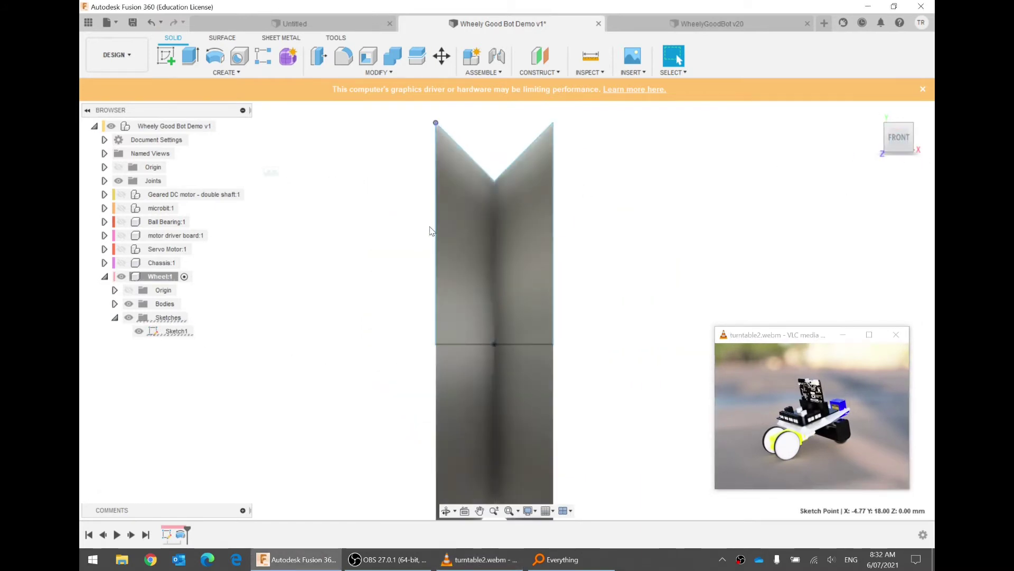
{"action": "left_click", "coordinate": [436, 344], "text": "ctrl"}
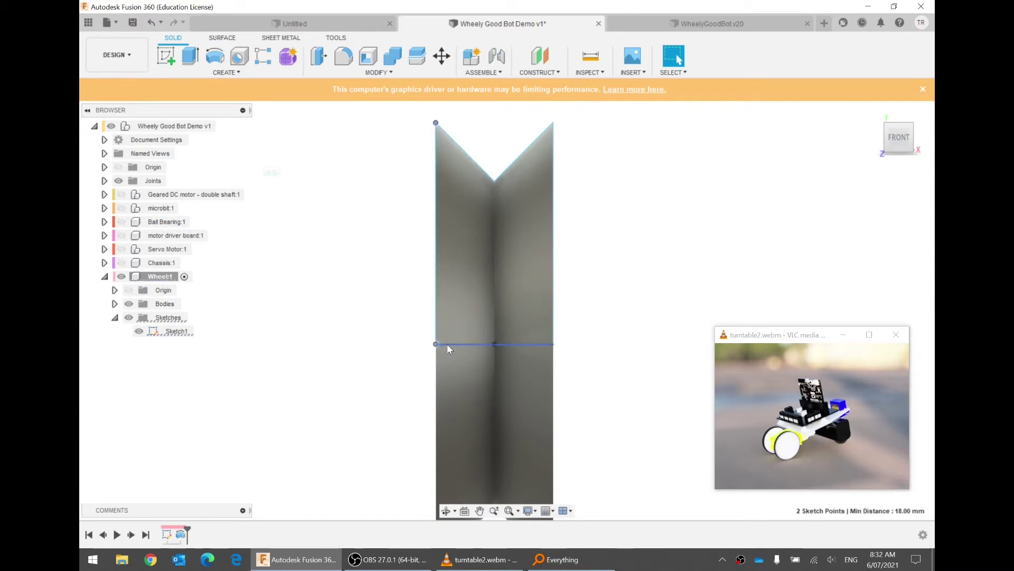
{"action": "scroll", "coordinate": [695, 344], "scroll_direction": "down", "scroll_amount": 3}
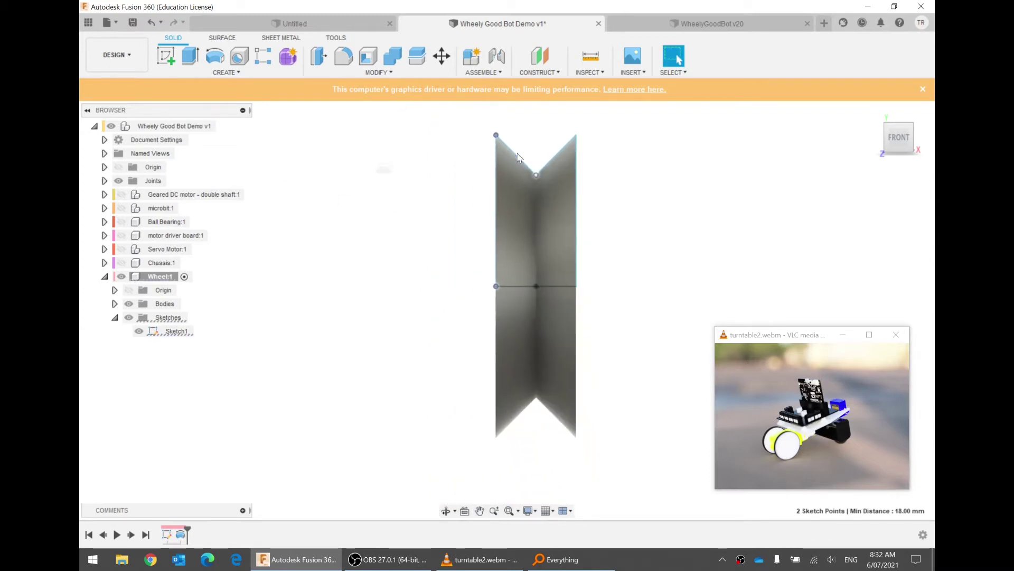
{"action": "middle_click_drag", "start_coordinate": [529, 135], "coordinate": [503, 141], "text": "shift"}
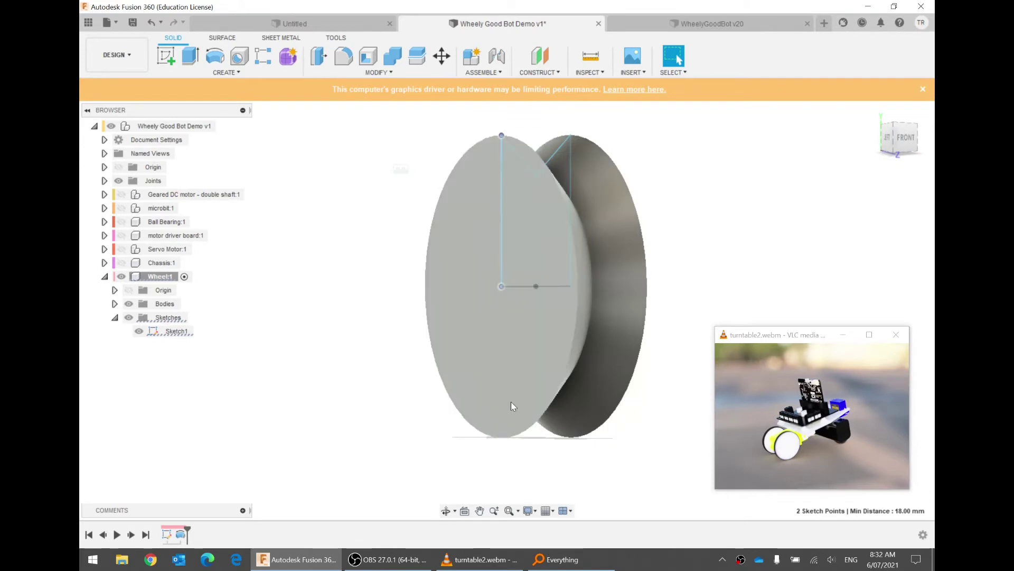
{"action": "left_click", "coordinate": [735, 239]}
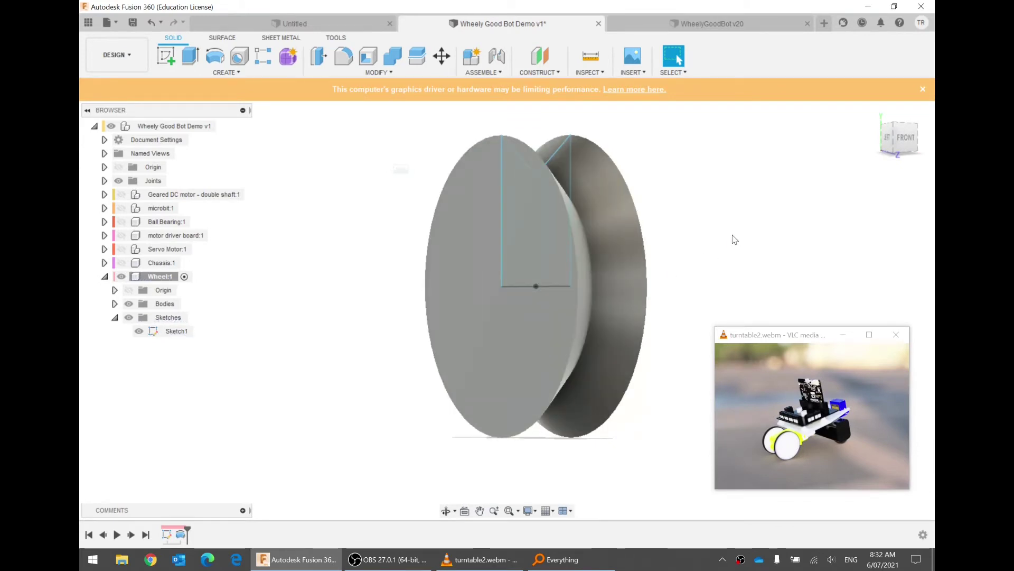
Measure the circular edge of the wheel's left flat face, moving the robot video window aside to read the radius and diameter.
{"action": "left_click", "coordinate": [597, 65]}
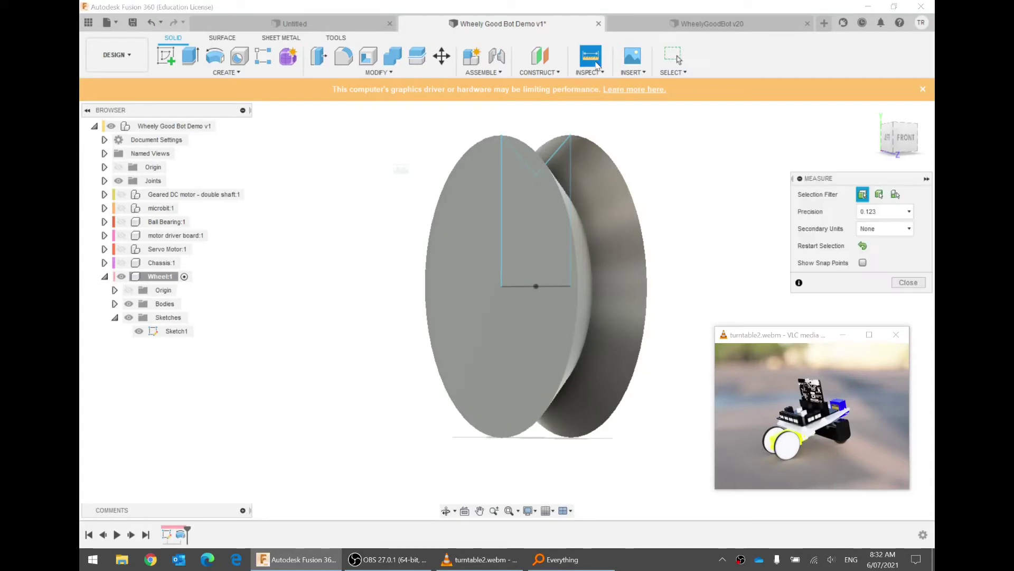
{"action": "left_click", "coordinate": [551, 395]}
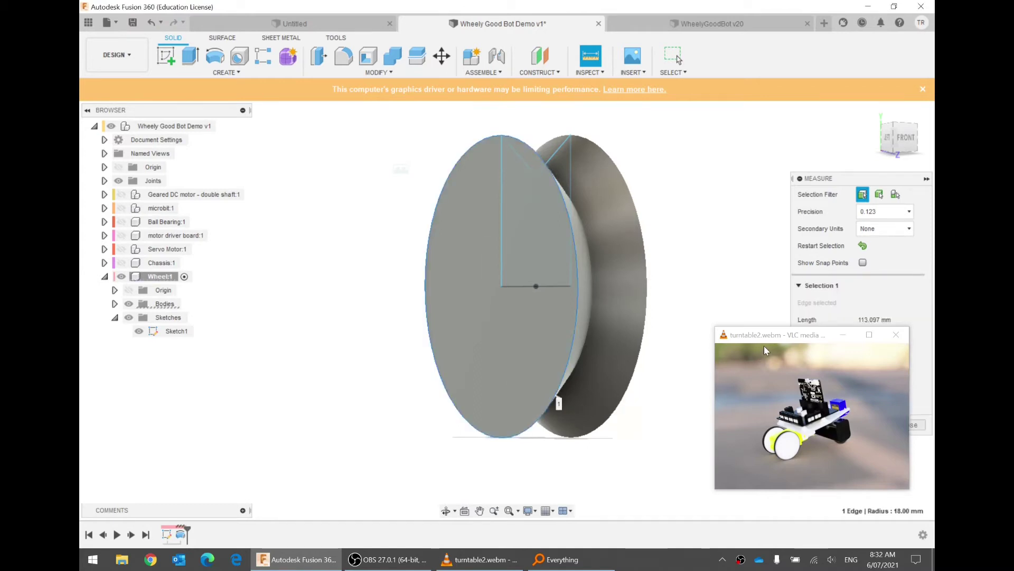
{"action": "left_click_drag", "start_coordinate": [763, 350], "coordinate": [145, 373]}
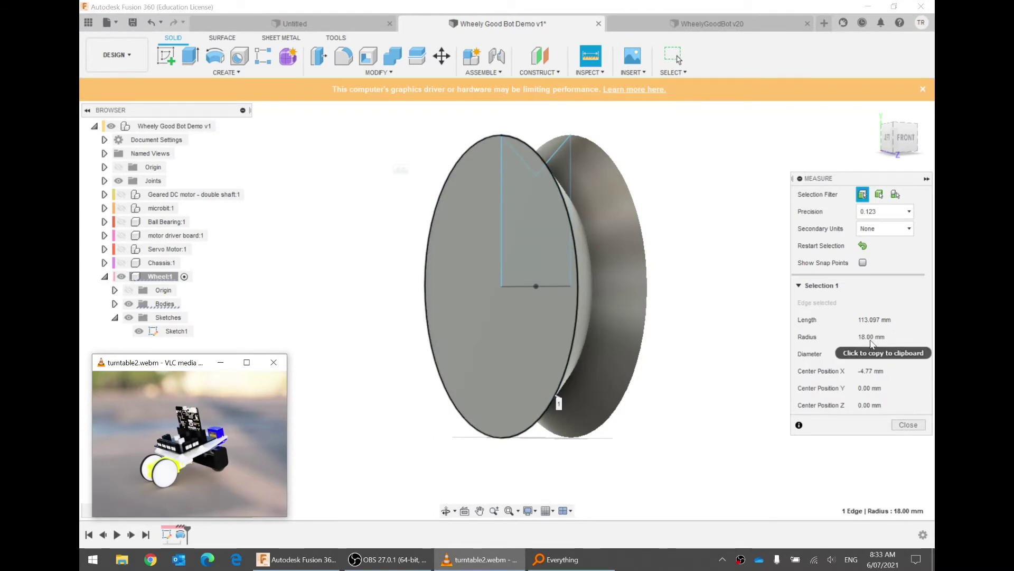
{"action": "left_click", "coordinate": [919, 427]}
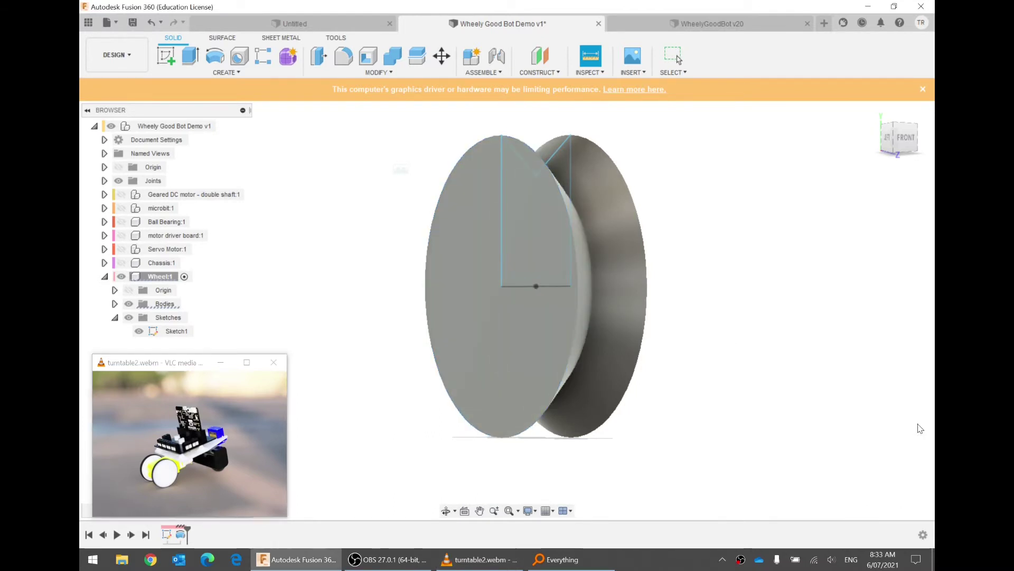
Hide the wheel's profile sketch and measure the distance between the wheel's two flat faces.
{"action": "left_click", "coordinate": [140, 334]}
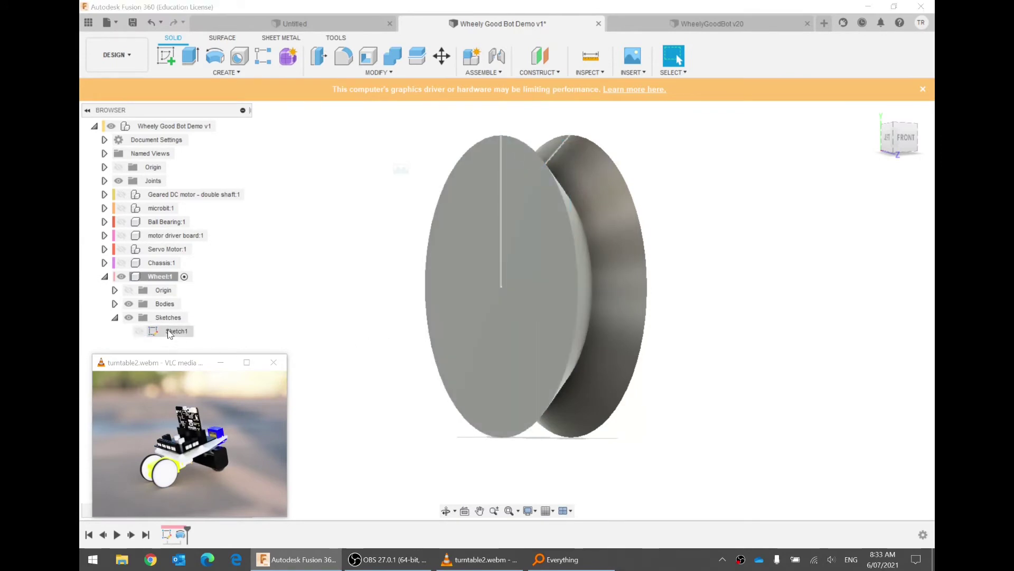
{"action": "middle_click_drag", "start_coordinate": [620, 310], "coordinate": [603, 177], "text": "shift"}
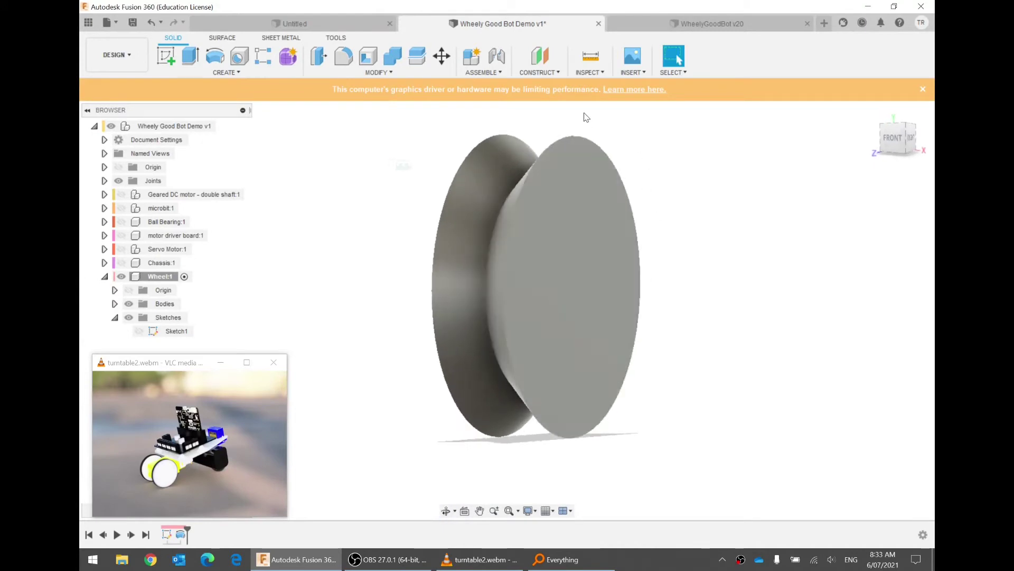
{"action": "left_click", "coordinate": [595, 61]}
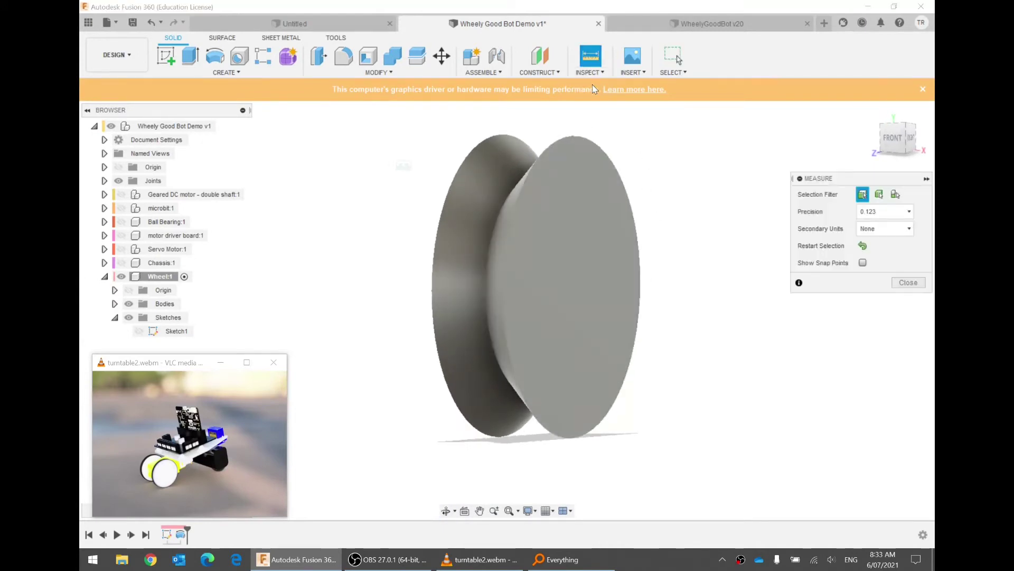
{"action": "left_click", "coordinate": [582, 227]}
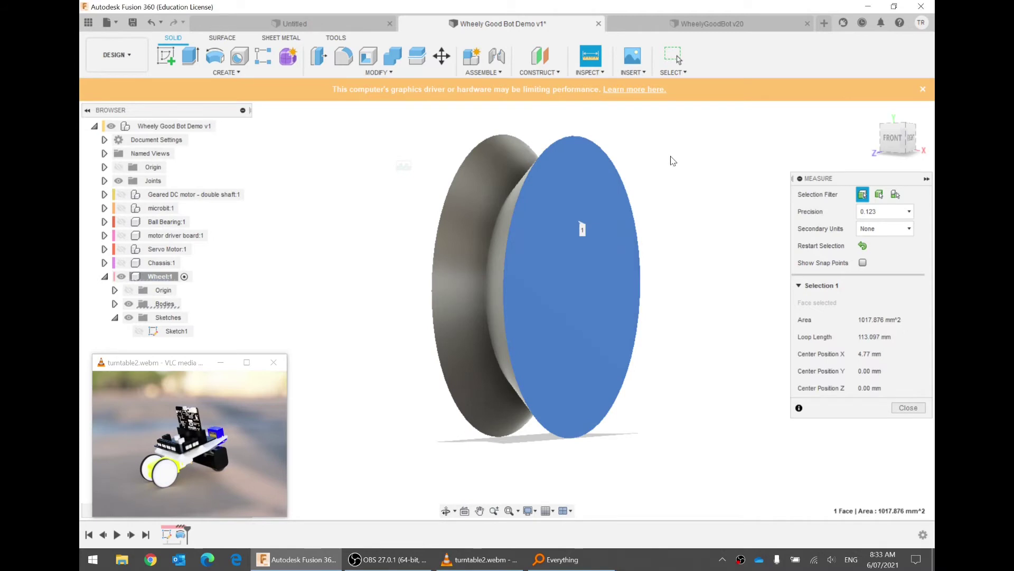
{"action": "middle_click_drag", "start_coordinate": [672, 160], "coordinate": [513, 246], "text": "shift"}
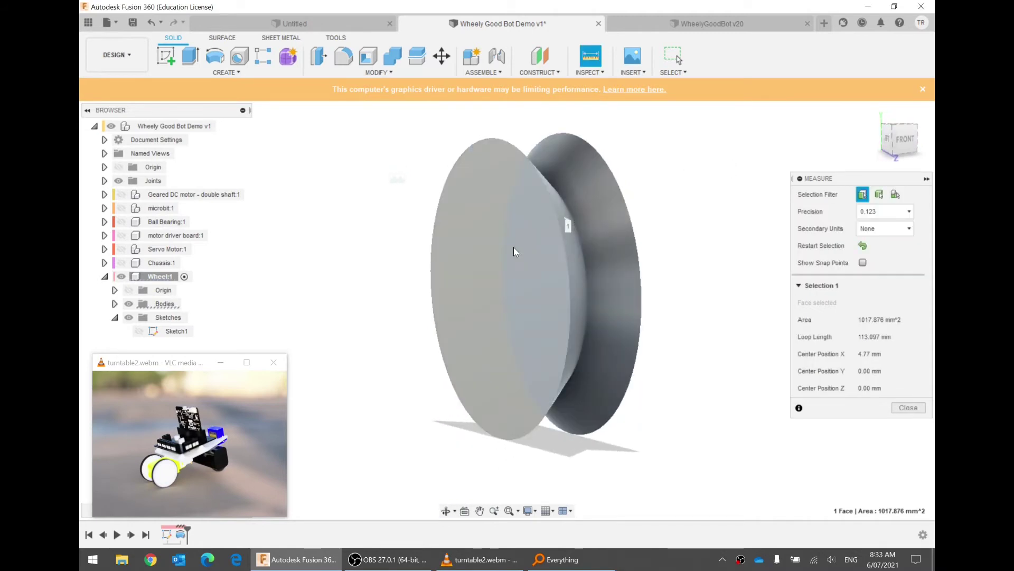
{"action": "left_click", "coordinate": [510, 248]}
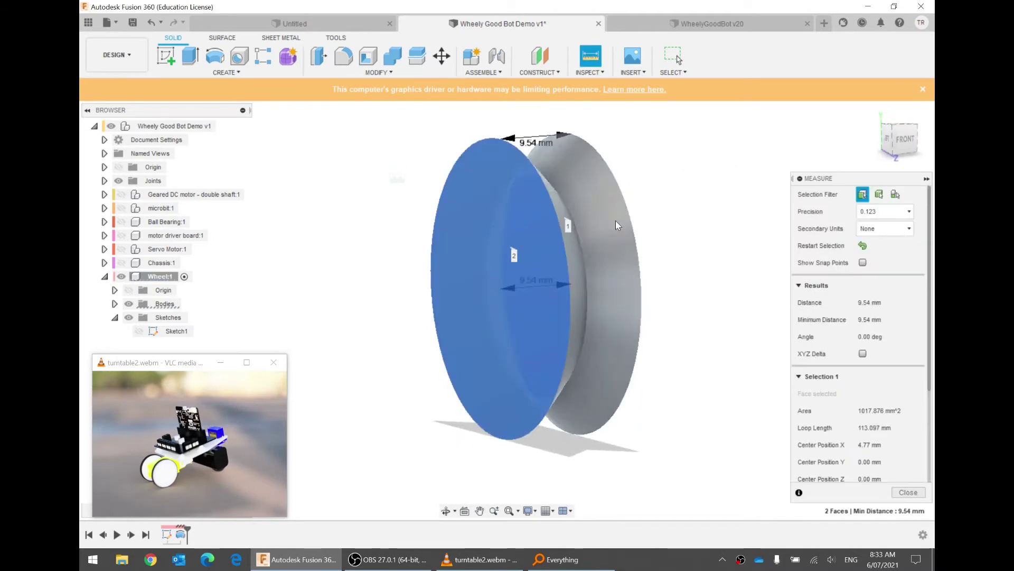
{"action": "mouse_move", "coordinate": [616, 220]}
{"action": "middle_mouse_down", "text": "shift"}
{"action": "mouse_move", "coordinate": [652, 224]}
{"action": "mouse_move", "coordinate": [627, 211]}
{"action": "middle_mouse_up", "text": "shift"}
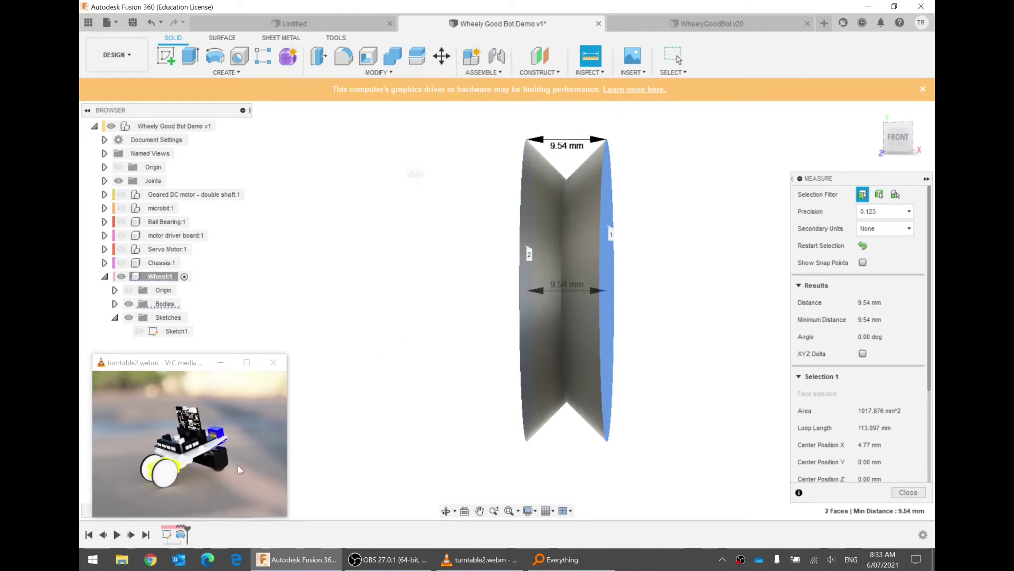
{"action": "left_click", "coordinate": [909, 492]}
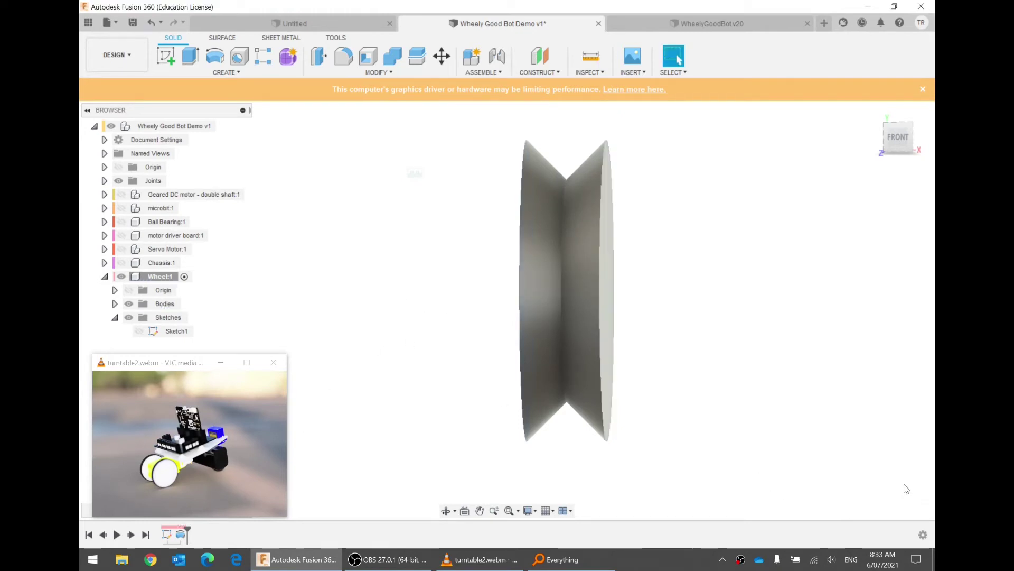
Open the wheel's profile sketch for editing.
{"action": "double_click", "coordinate": [168, 534]}
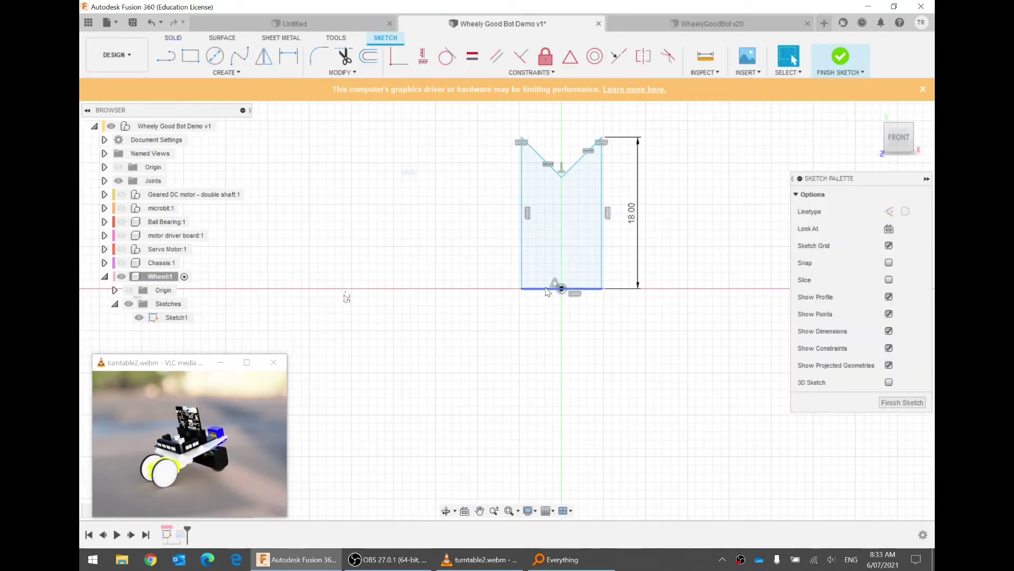
Try dimensioning the profile's horizontal bottom line to 4 mm, and undo that value.
{"action": "left_click", "coordinate": [270, 75]}
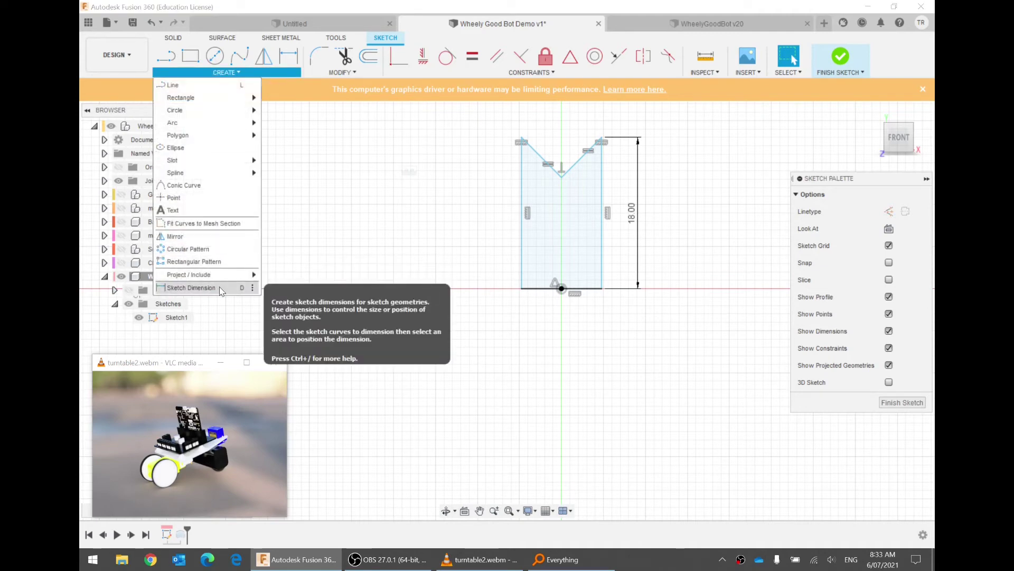
{"action": "left_click", "coordinate": [191, 288]}
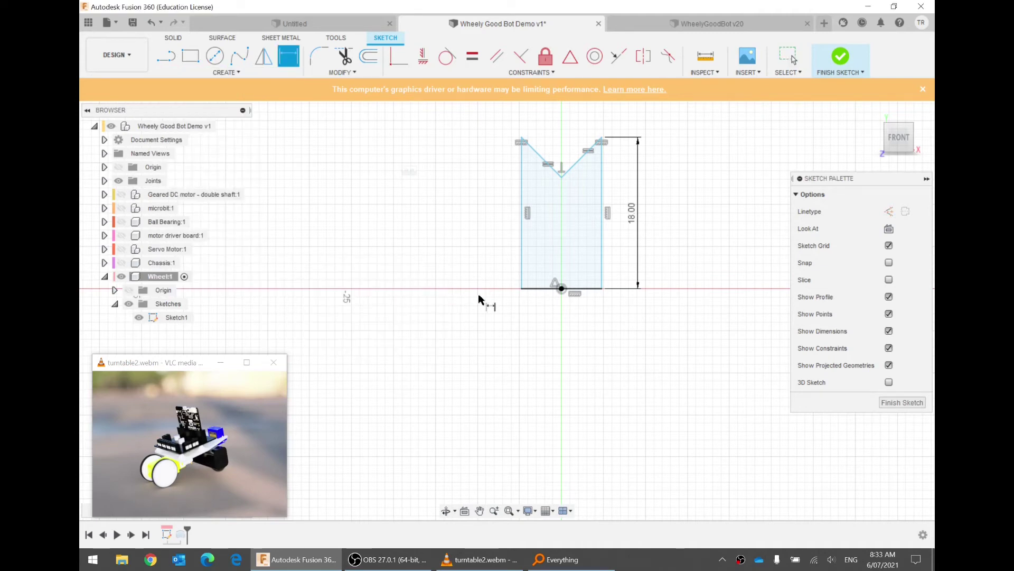
{"action": "left_click", "coordinate": [537, 291]}
{"action": "left_click", "coordinate": [546, 324]}
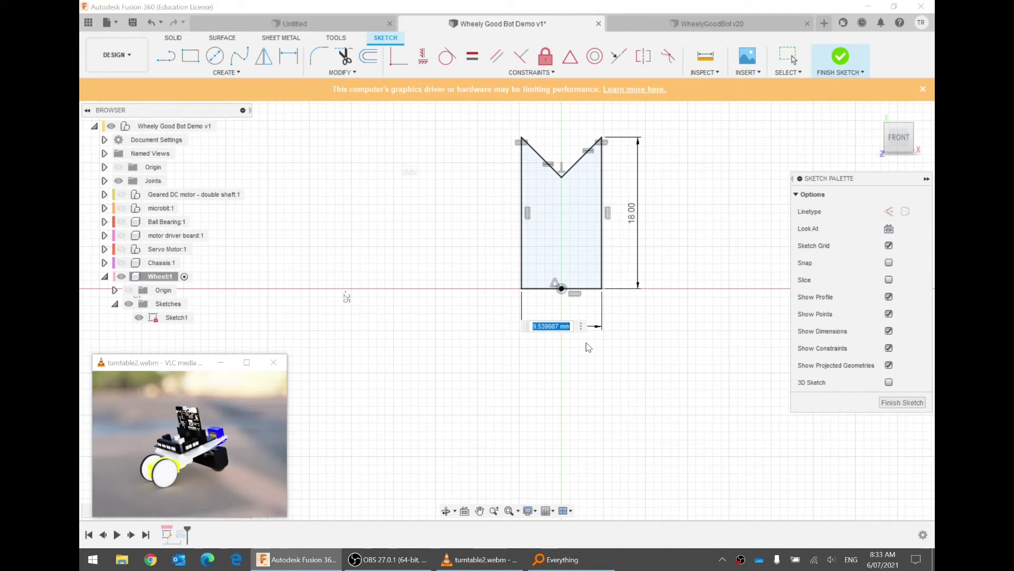
{"action": "type", "text": "4"}
{"action": "key", "text": "Return"}
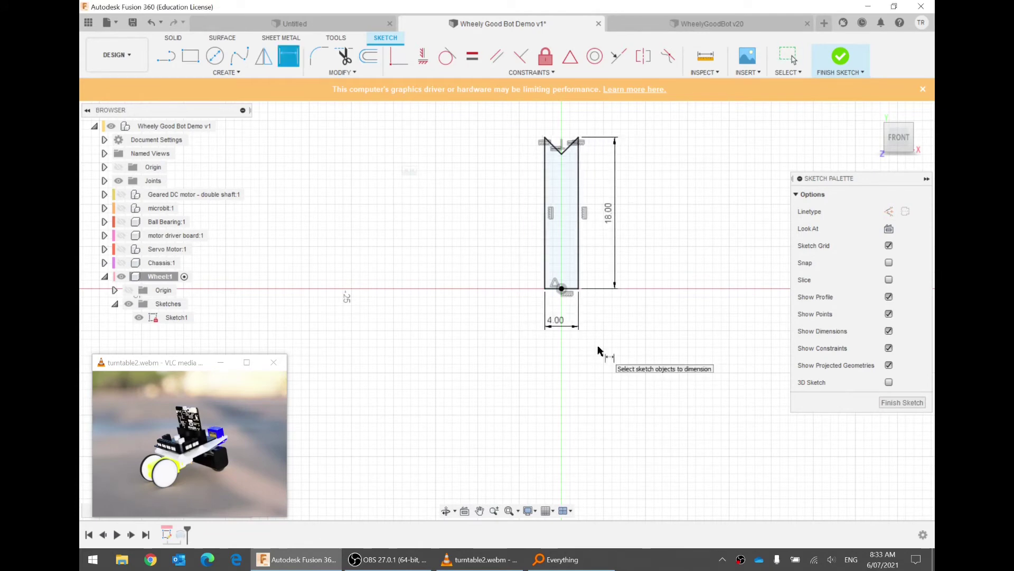
{"action": "key", "text": "Escape"}
{"action": "key", "text": "ctrl+z"}
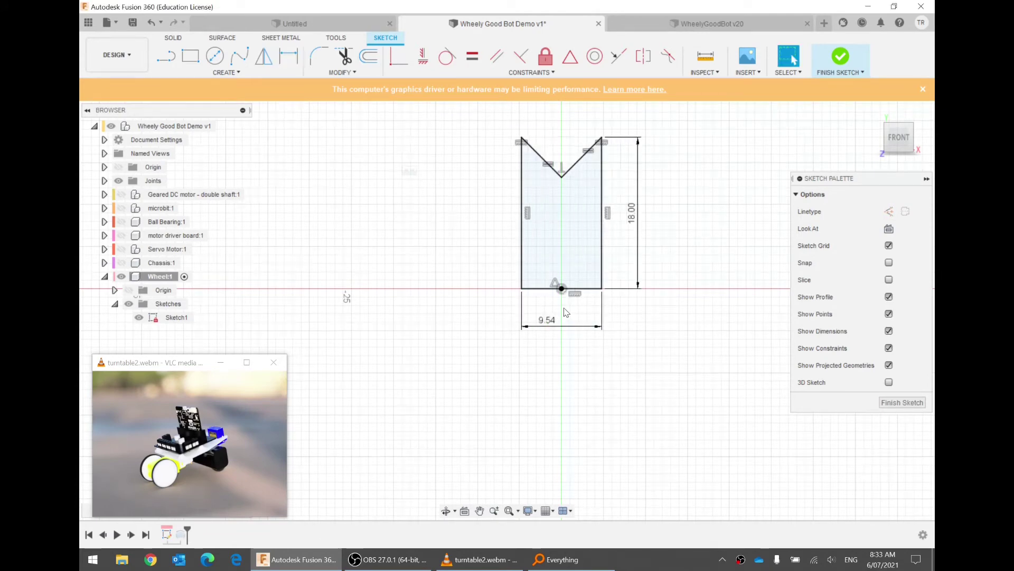
Dimension the distance between the profile's two vertical sides to 4 mm.
{"action": "left_click", "coordinate": [226, 72]}
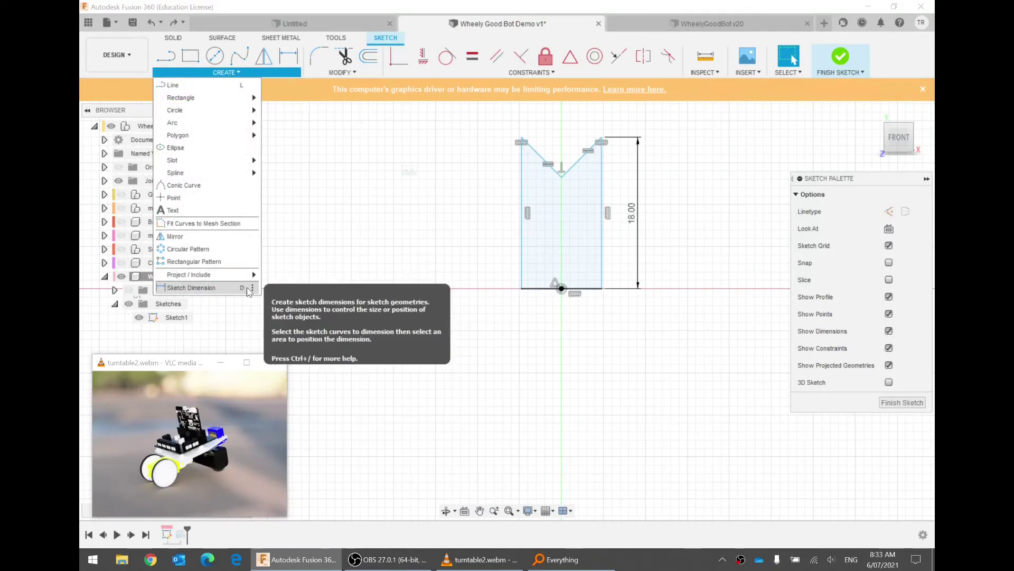
{"action": "left_click", "coordinate": [189, 288]}
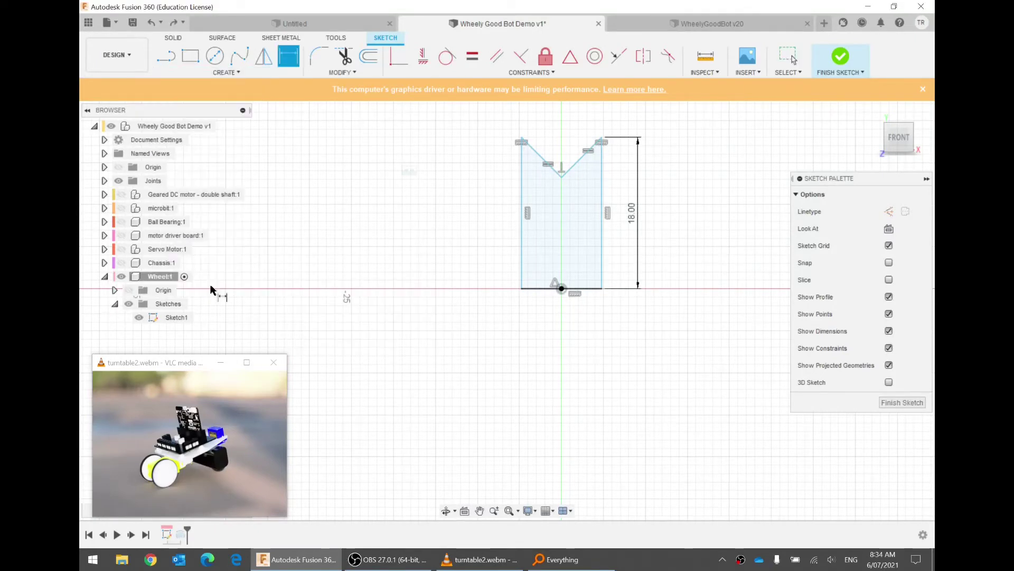
{"action": "left_click", "coordinate": [522, 158]}
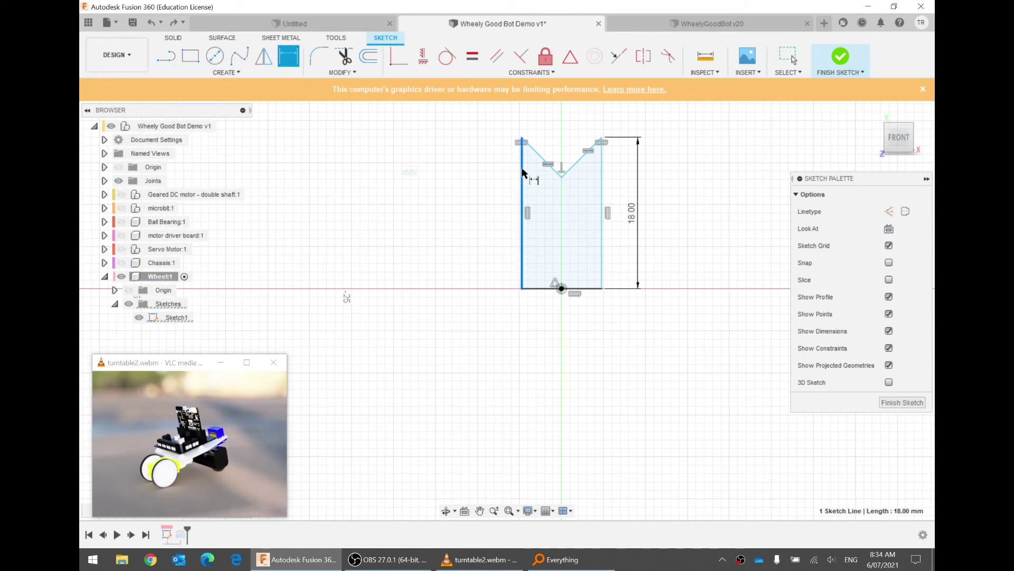
{"action": "left_click", "coordinate": [600, 198]}
{"action": "left_click", "coordinate": [593, 236]}
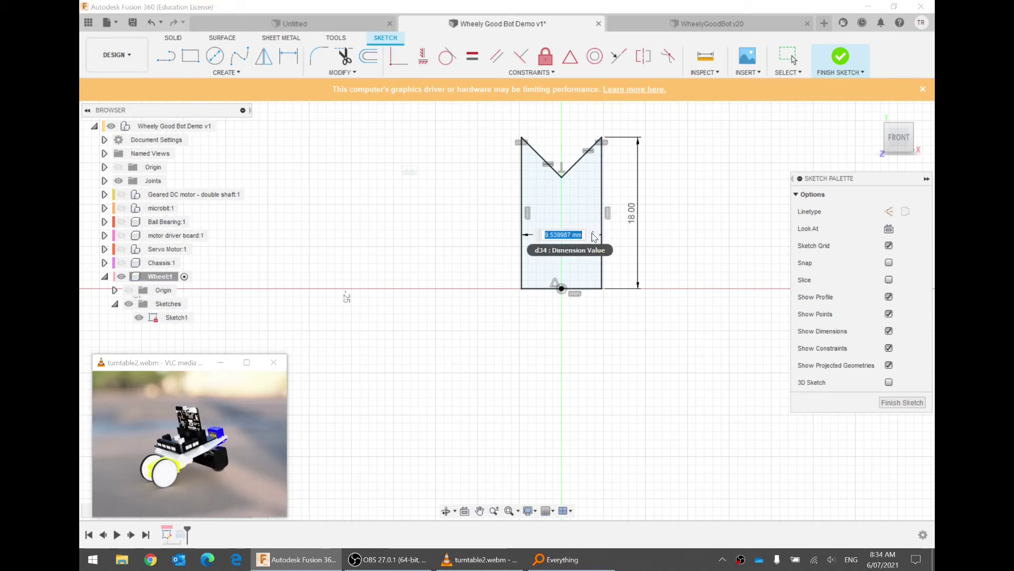
{"action": "type", "text": "4"}
{"action": "key", "text": "Return"}
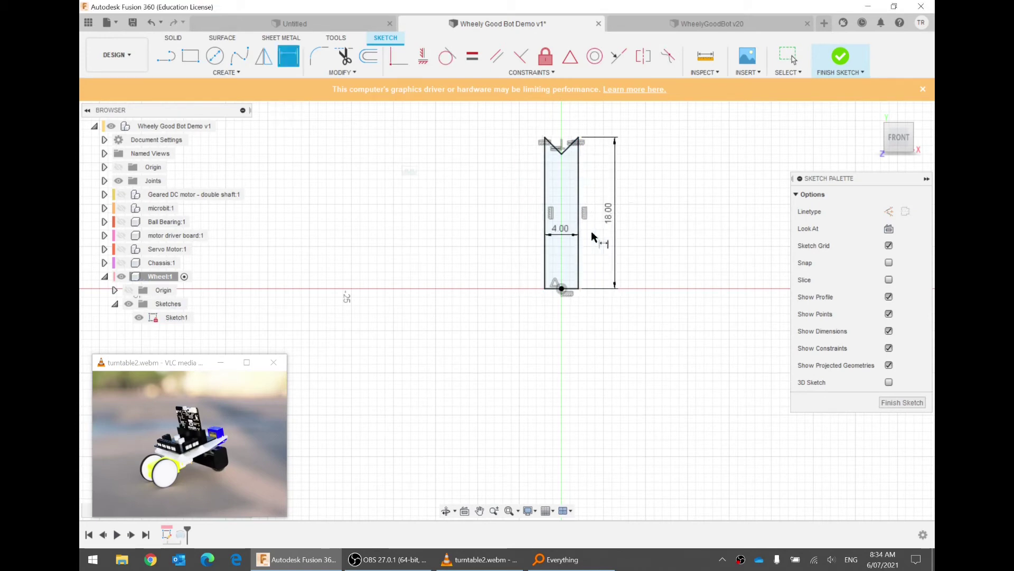
{"action": "key", "text": "Escape"}
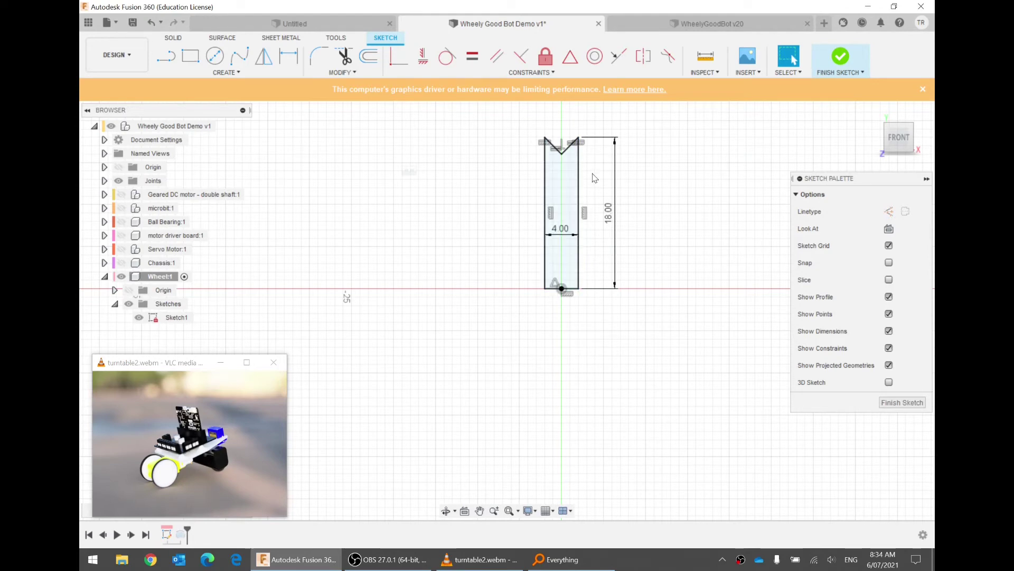
Undo the width dimension between the profile's vertical sides, along with any other trial edits to the profile.
{"action": "scroll", "coordinate": [682, 196], "scroll_direction": "up", "scroll_amount": 2}
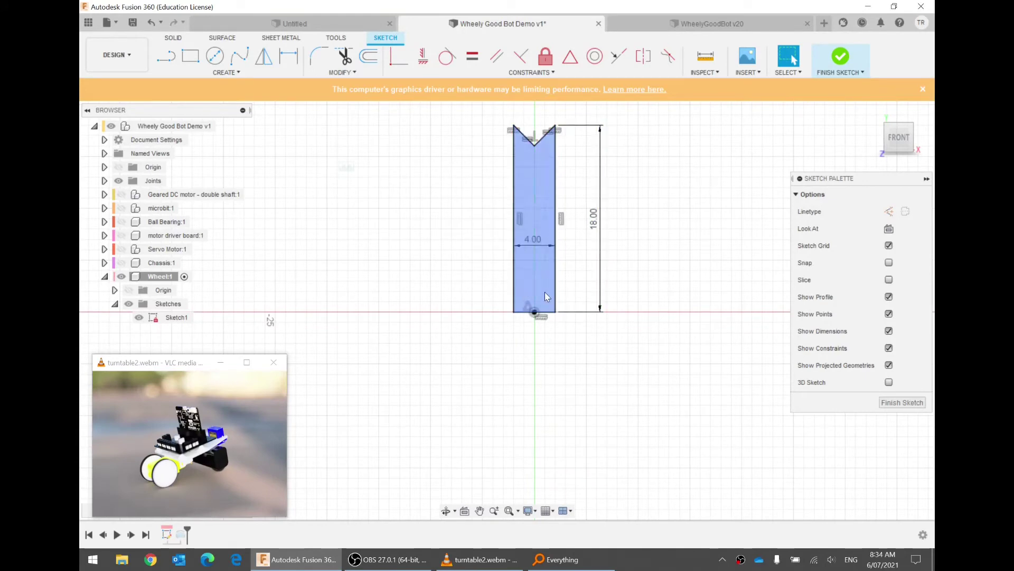
{"action": "left_click", "coordinate": [555, 172]}
{"action": "key", "text": "Escape"}
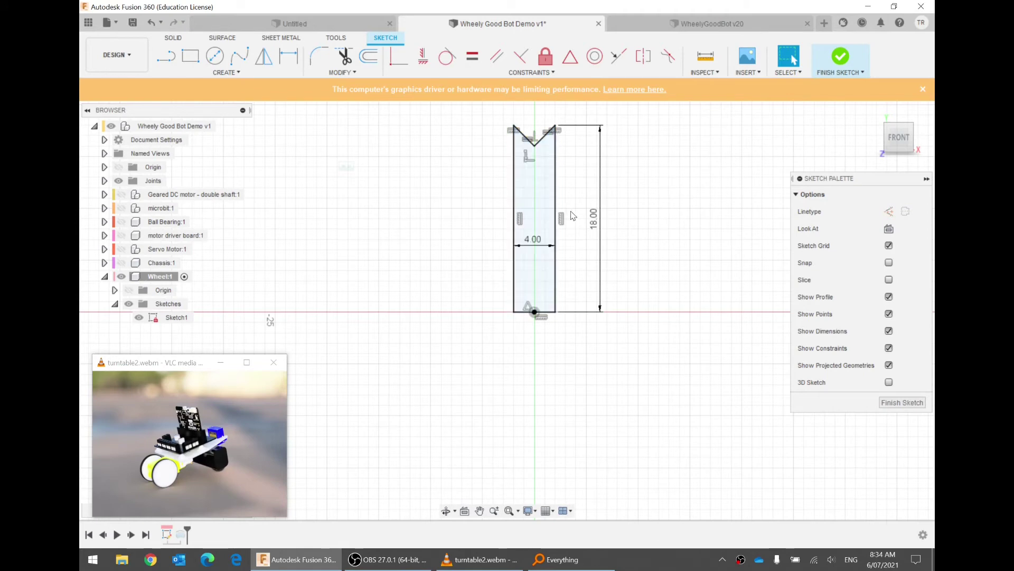
{"action": "key", "text": "ctrl+z"}
{"action": "key", "text": "ctrl+z"}
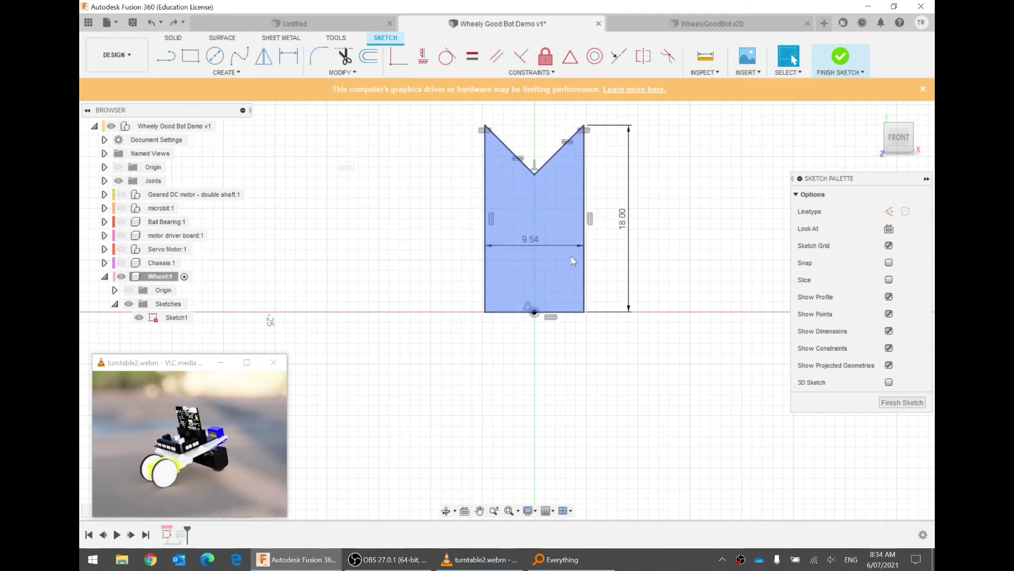
{"action": "mouse_move", "coordinate": [590, 132]}
{"action": "left_mouse_down"}
{"action": "mouse_move", "coordinate": [647, 139]}
{"action": "mouse_move", "coordinate": [595, 213]}
{"action": "mouse_move", "coordinate": [573, 216]}
{"action": "mouse_move", "coordinate": [587, 220]}
{"action": "mouse_move", "coordinate": [568, 232]}
{"action": "mouse_move", "coordinate": [563, 225]}
{"action": "left_mouse_up"}
{"action": "key", "text": "ctrl+z"}
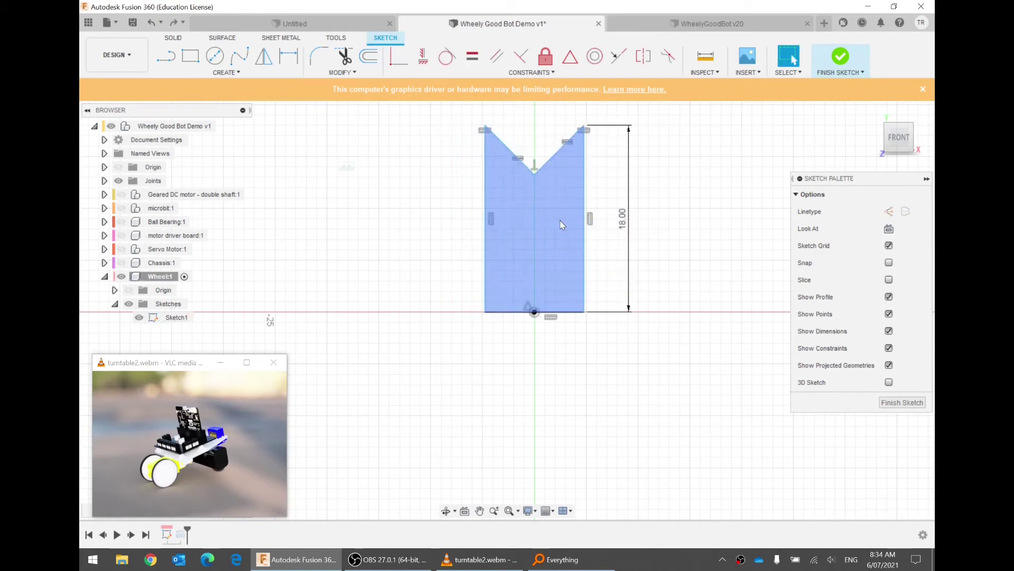
{"action": "key", "text": "ctrl+z"}
{"action": "key", "text": "ctrl+z"}
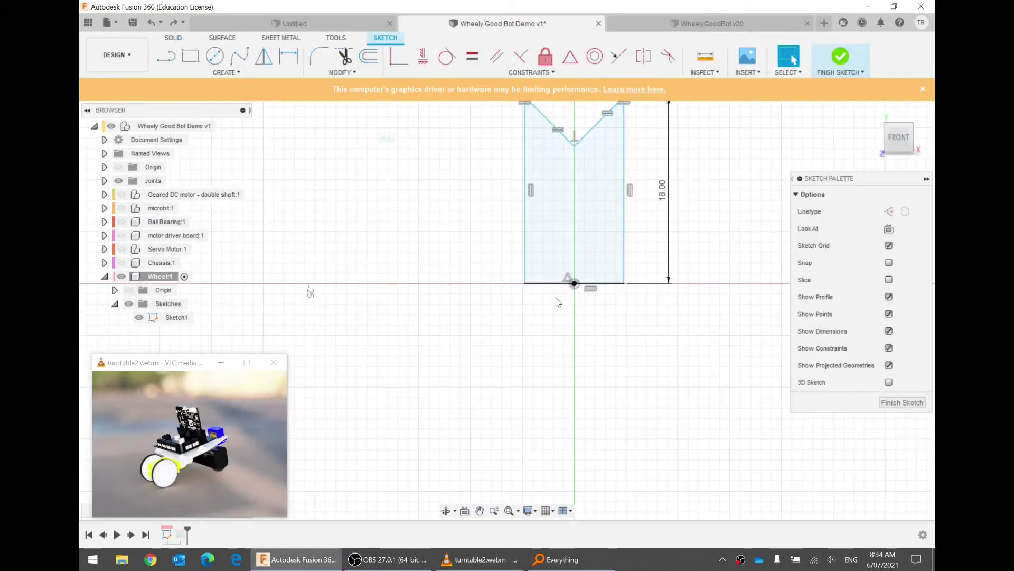
Dimension the profile's horizontal bottom line to 4 mm and finish the sketch.
{"action": "key", "text": "d"}
{"action": "left_click", "coordinate": [555, 283]}
{"action": "left_click", "coordinate": [597, 258]}
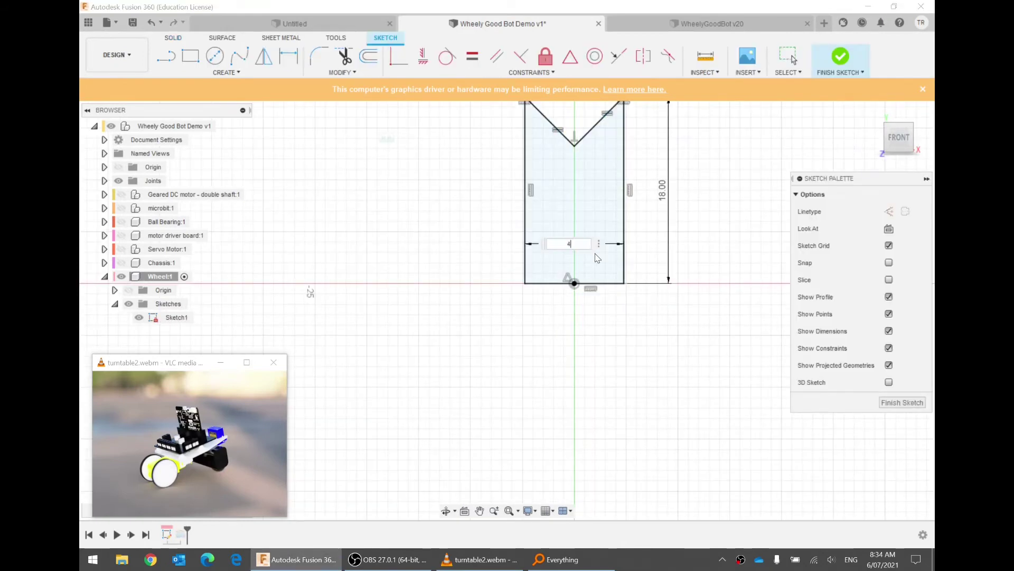
{"action": "key", "text": "Return"}
{"action": "scroll", "coordinate": [634, 212], "scroll_direction": "down", "scroll_amount": 1}
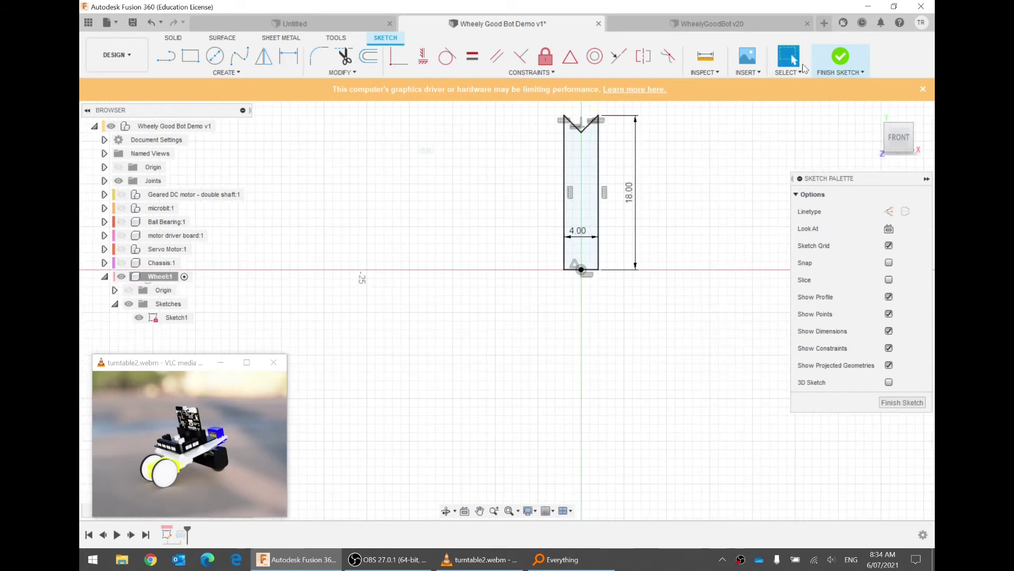
{"action": "left_click", "coordinate": [839, 56]}
Show the geared DC motor beside the wheel and activate the top-level Wheely Good Bot Demo assembly.
{"action": "middle_click_drag", "start_coordinate": [648, 315], "coordinate": [580, 320], "text": "shift"}
{"action": "middle_click_drag", "start_coordinate": [625, 285], "coordinate": [523, 318]}
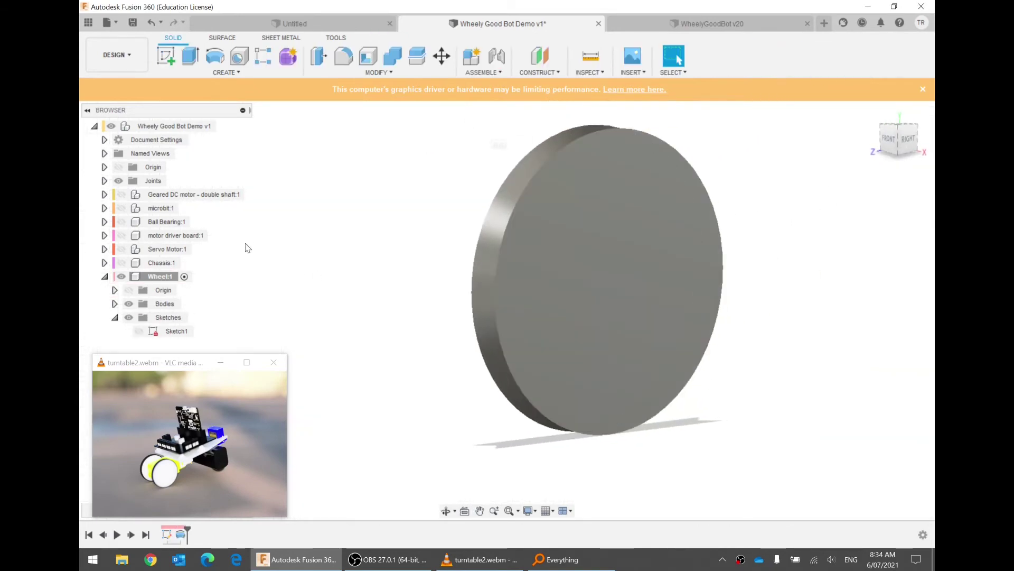
{"action": "left_click", "coordinate": [123, 198]}
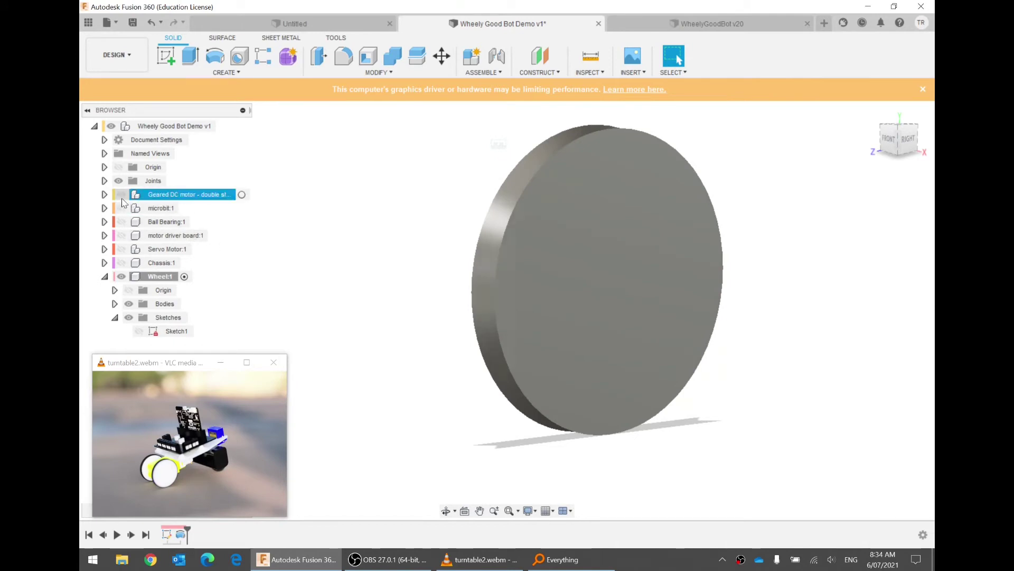
{"action": "left_click", "coordinate": [122, 195]}
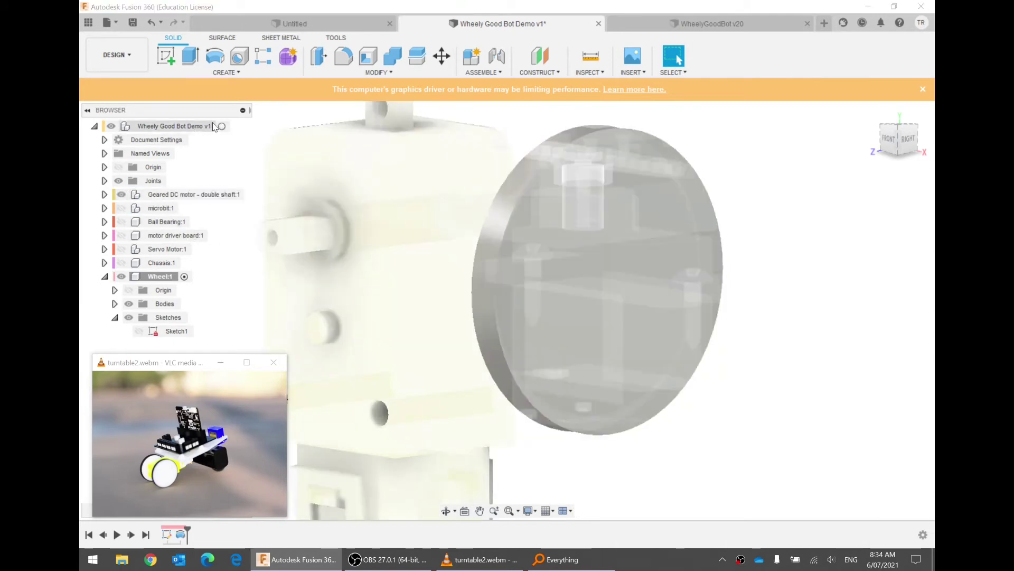
{"action": "left_click", "coordinate": [221, 125]}
{"action": "scroll", "coordinate": [616, 454], "scroll_direction": "down", "scroll_amount": 5}
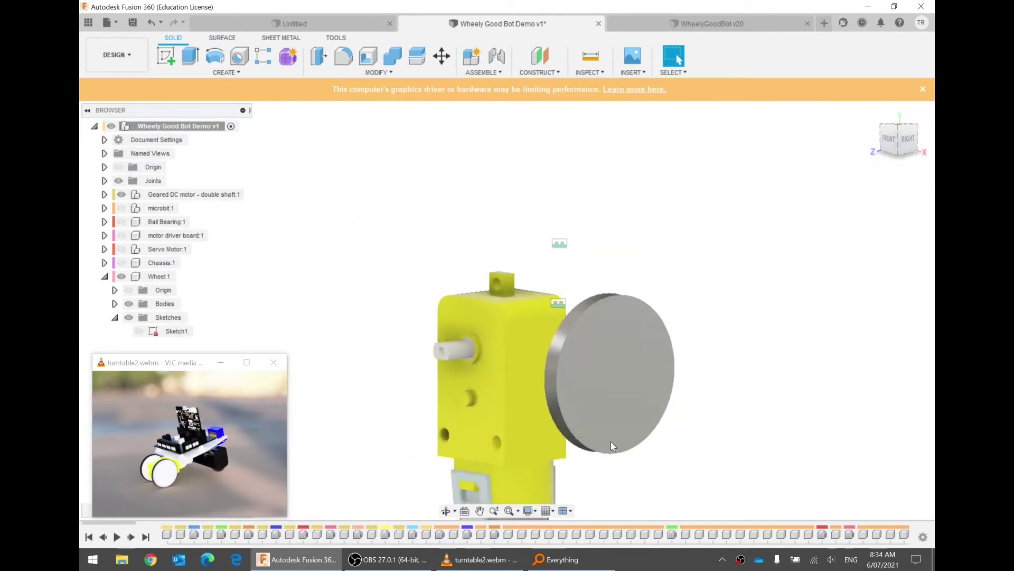
Examine the wheel's flat face and the end profile of the motor's white output shaft up close.
{"action": "scroll", "coordinate": [611, 442], "scroll_direction": "up", "scroll_amount": 5}
{"action": "left_click", "coordinate": [763, 338]}
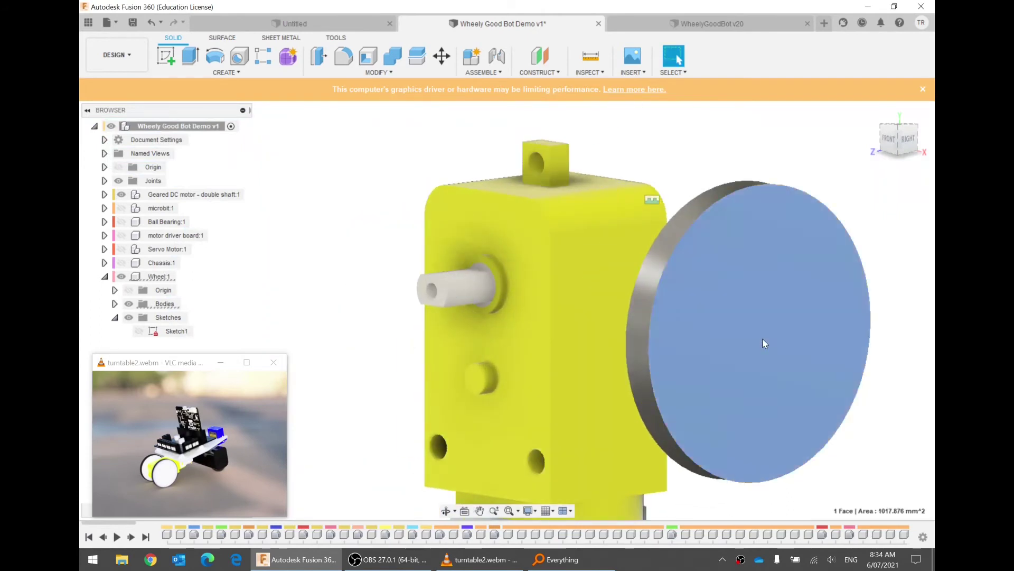
{"action": "left_click", "coordinate": [440, 296]}
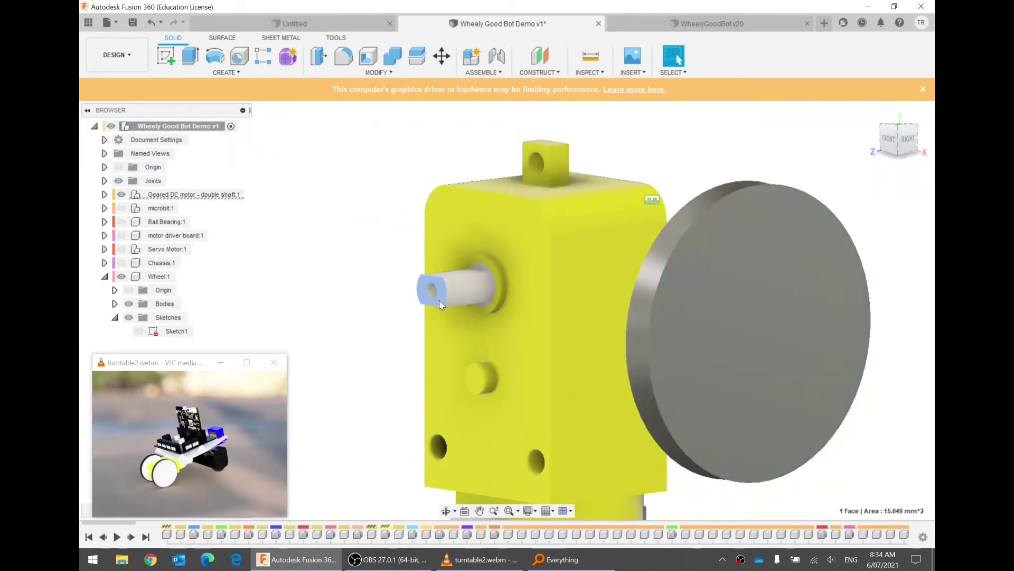
{"action": "scroll", "coordinate": [370, 300], "scroll_direction": "up", "scroll_amount": 3}
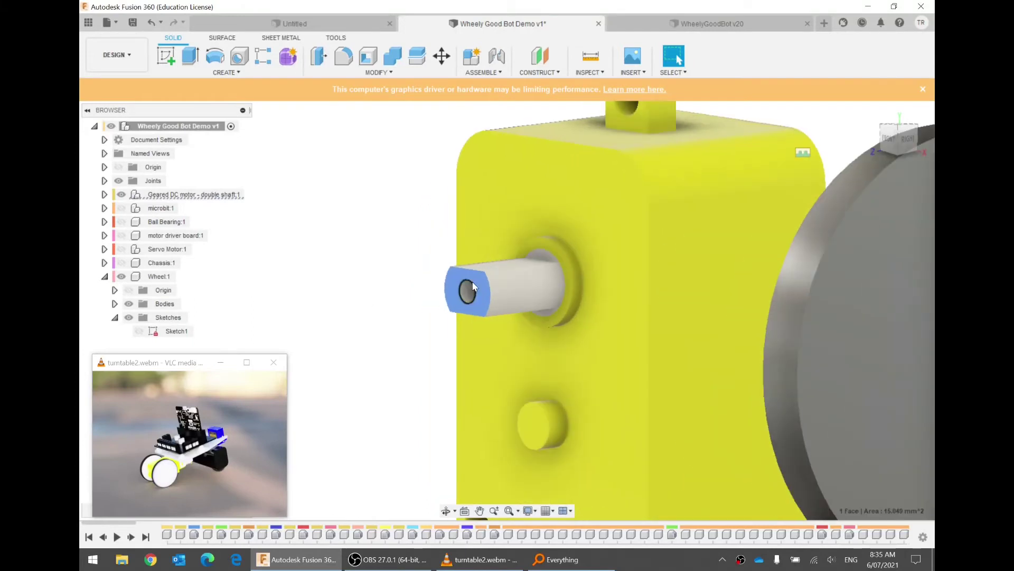
{"action": "middle_click_drag", "start_coordinate": [370, 300], "coordinate": [274, 281], "text": "shift"}
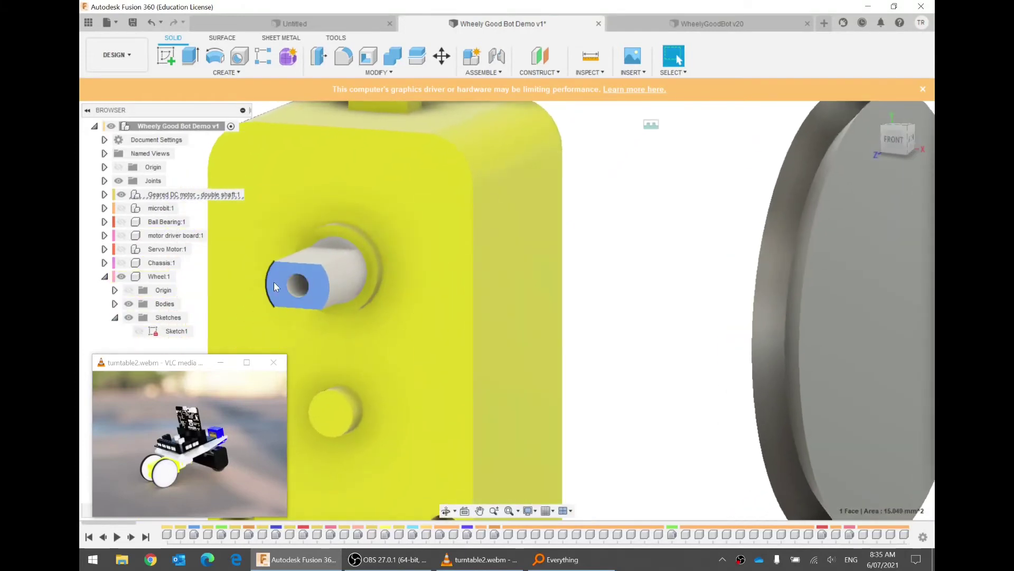
Measure the distance between the two opposite flat sides of the motor's white output shaft.
{"action": "left_click", "coordinate": [311, 261]}
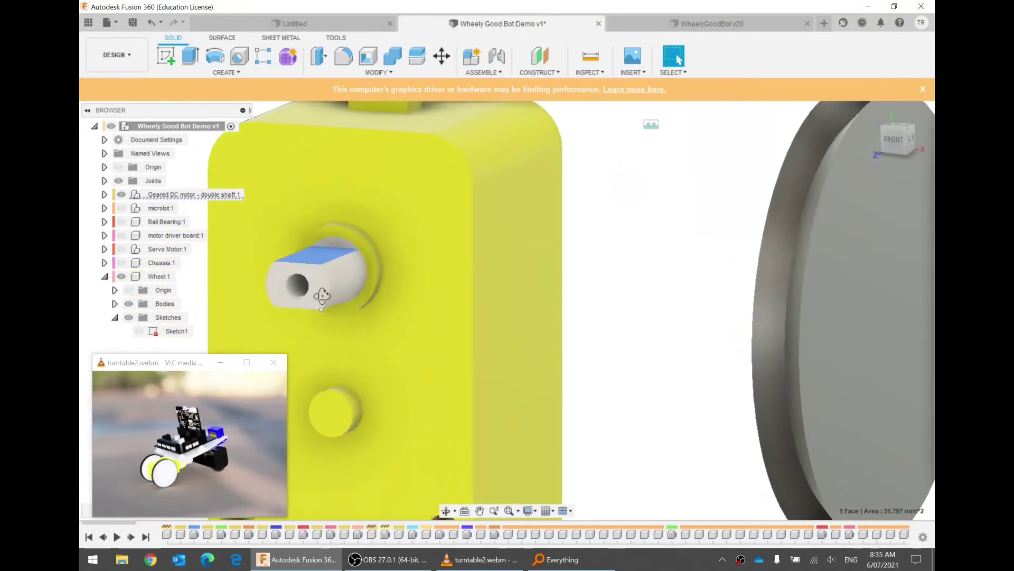
{"action": "middle_click_drag", "start_coordinate": [323, 293], "coordinate": [838, 344]}
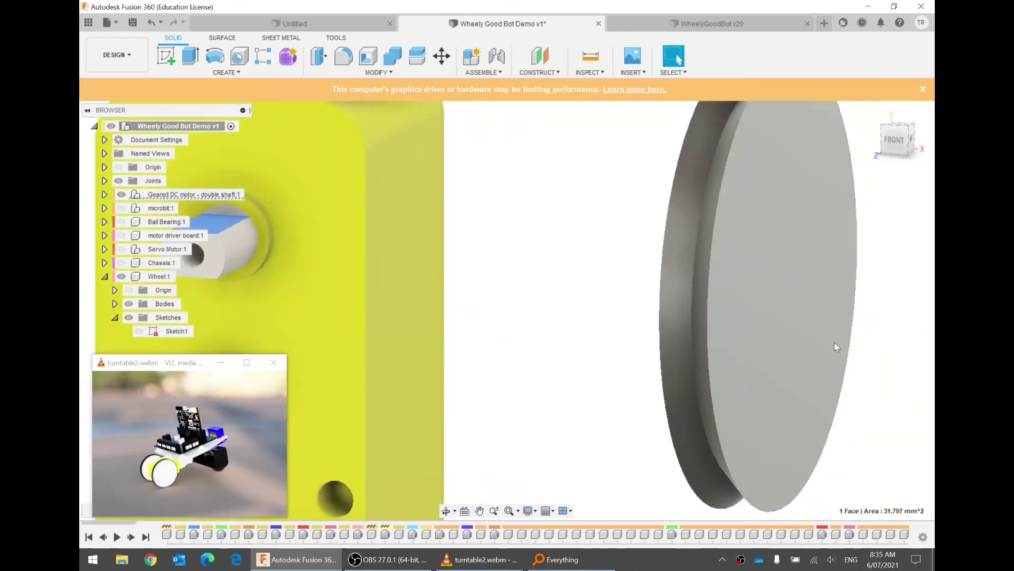
{"action": "left_click", "coordinate": [708, 313]}
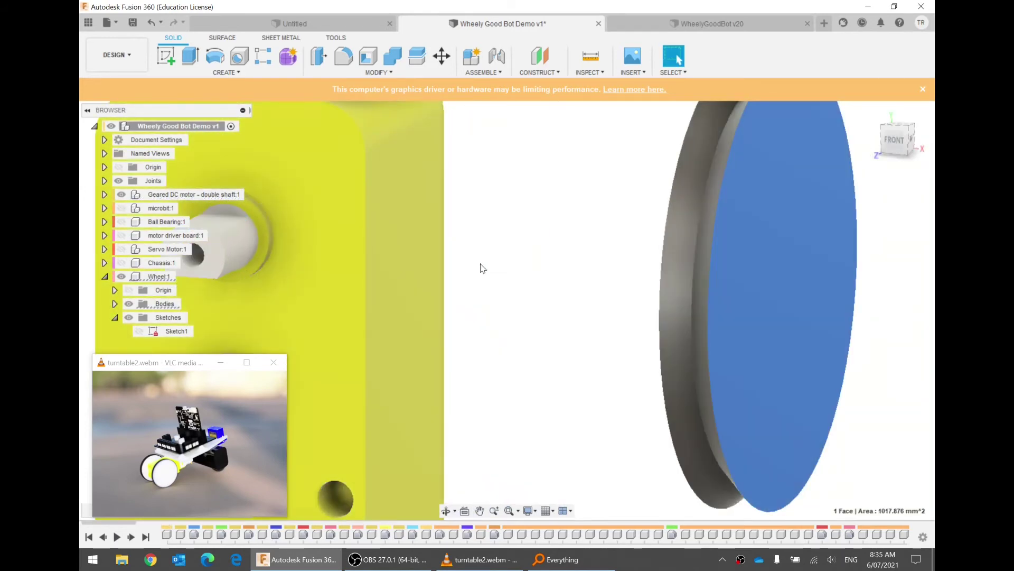
{"action": "left_click", "coordinate": [481, 268]}
{"action": "middle_click_drag", "start_coordinate": [519, 257], "coordinate": [613, 235]}
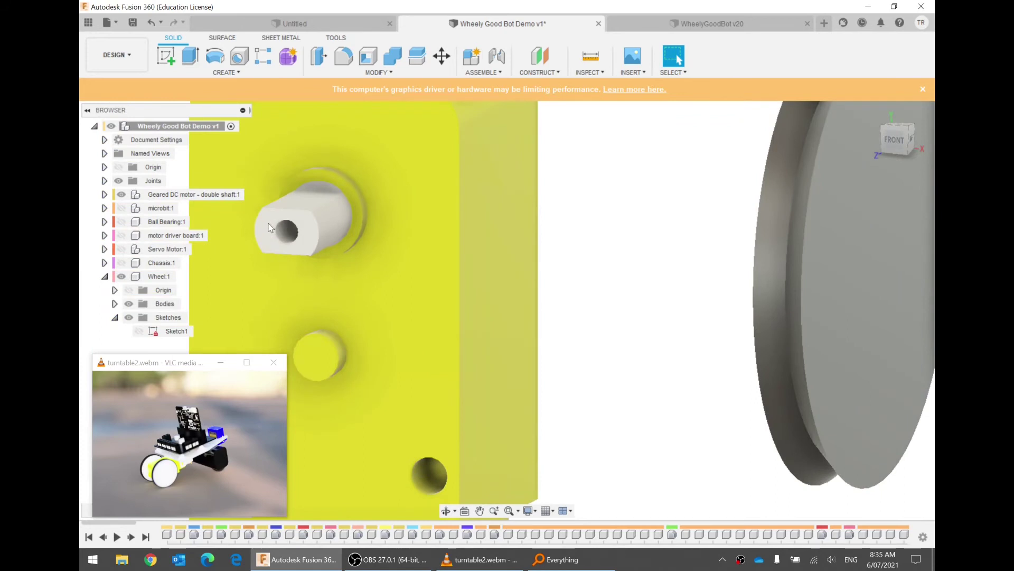
{"action": "left_click", "coordinate": [590, 56]}
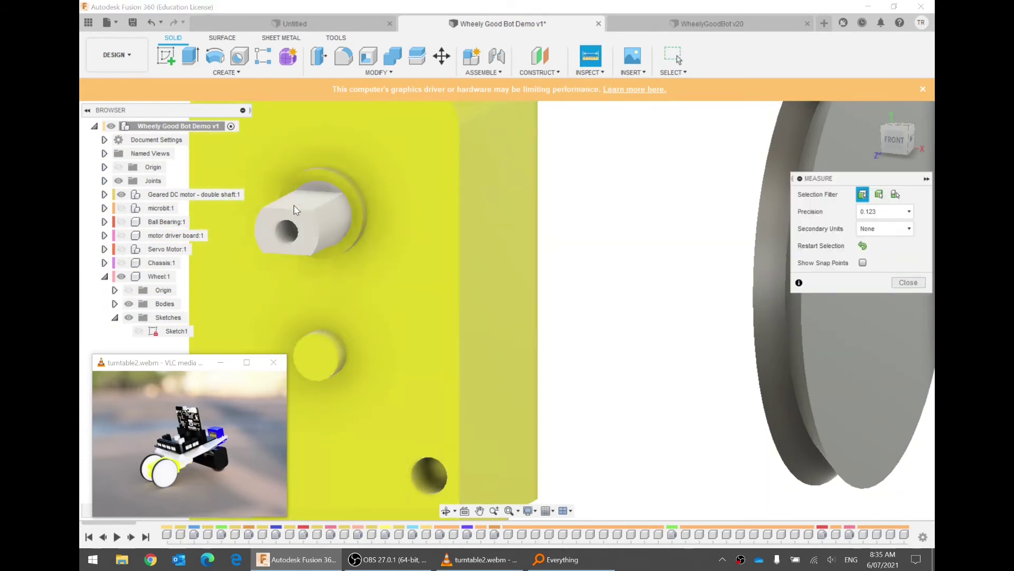
{"action": "left_click", "coordinate": [294, 205]}
{"action": "middle_click_drag", "start_coordinate": [294, 205], "coordinate": [401, 388], "text": "shift"}
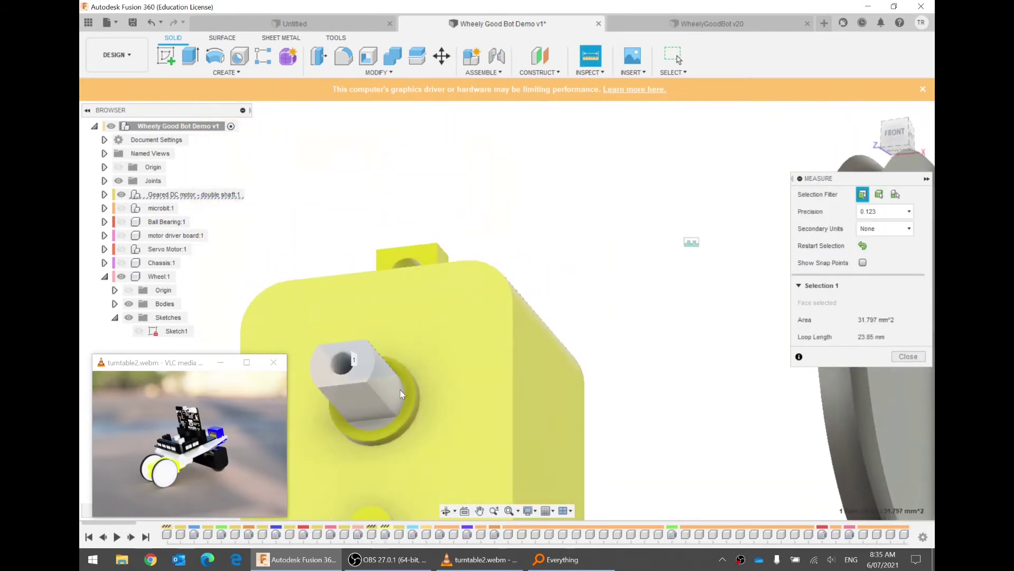
{"action": "left_click", "coordinate": [363, 402]}
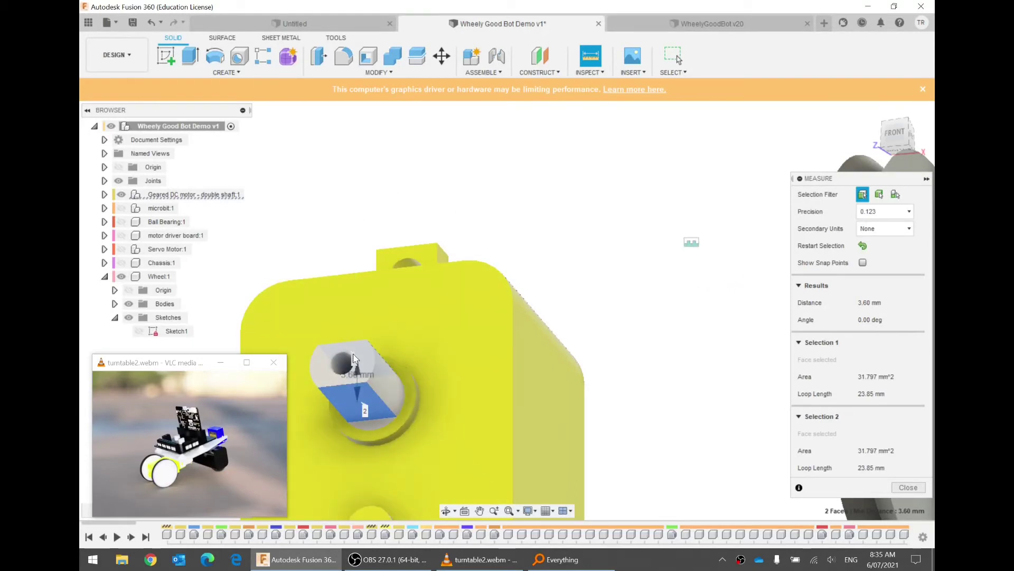
{"action": "left_click", "coordinate": [908, 487]}
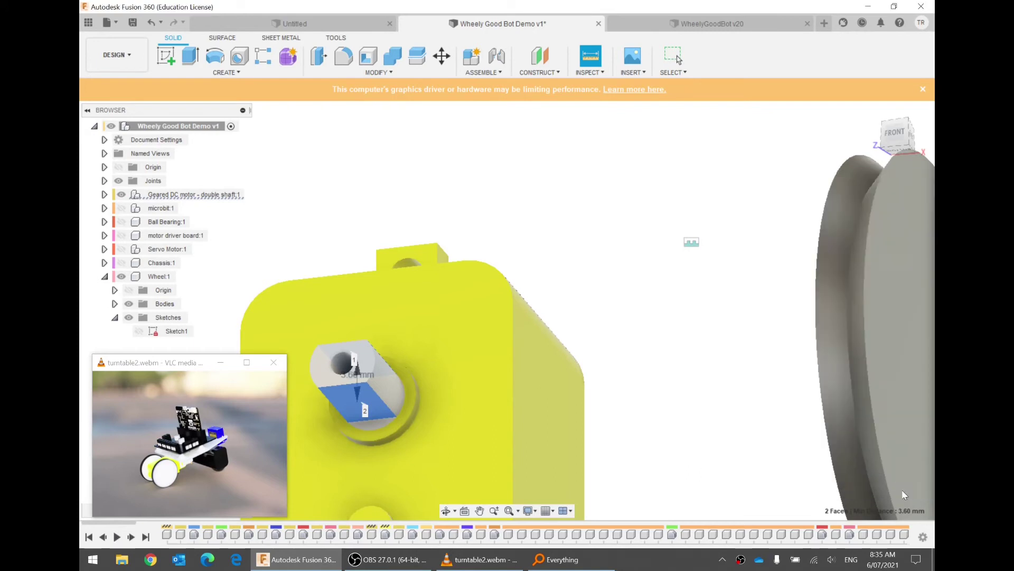
Measure the diameter of the rounded side face of the motor's output shaft.
{"action": "middle_click_drag", "start_coordinate": [512, 275], "coordinate": [554, 225]}
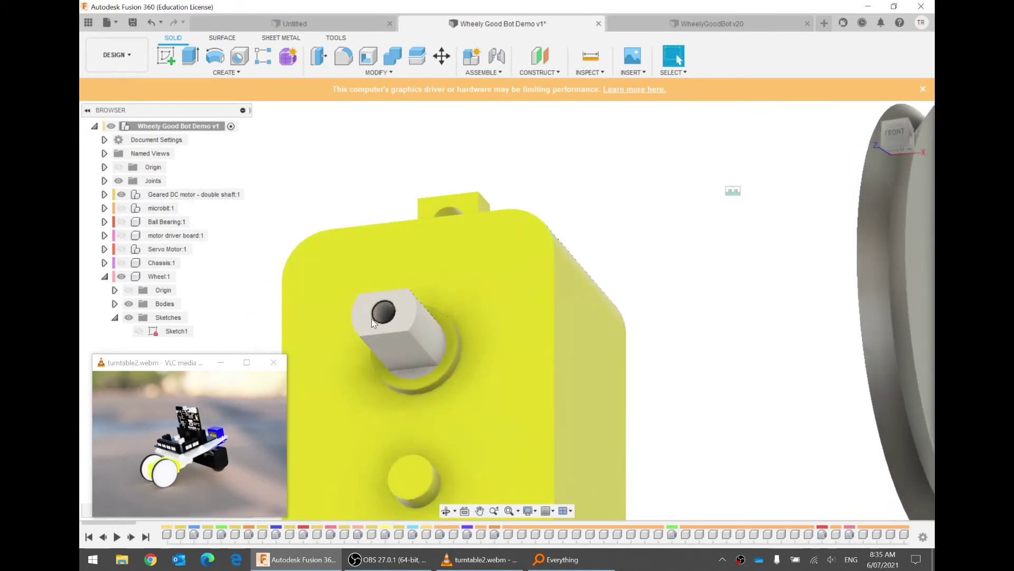
{"action": "left_click", "coordinate": [591, 55]}
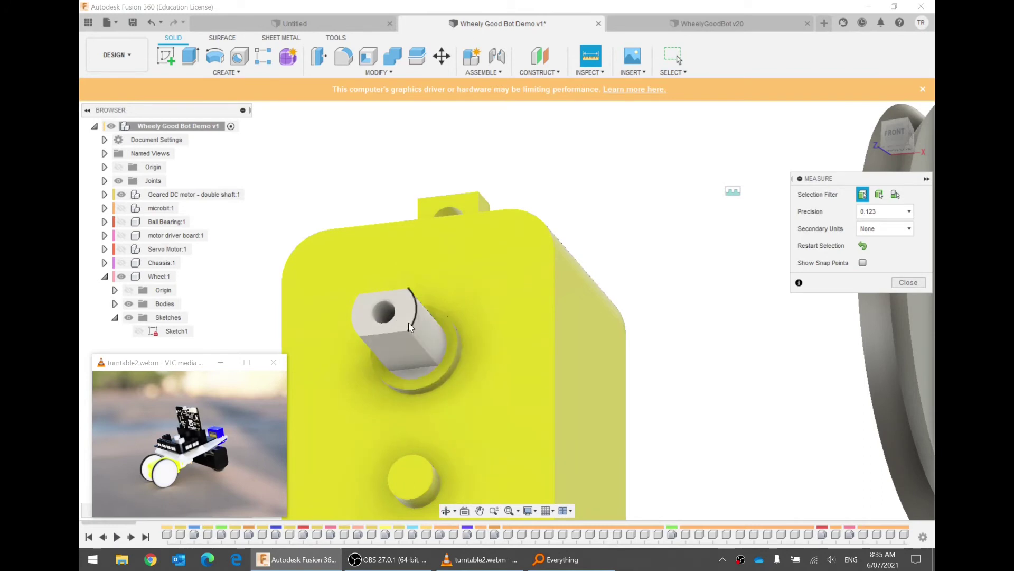
{"action": "left_click", "coordinate": [409, 330]}
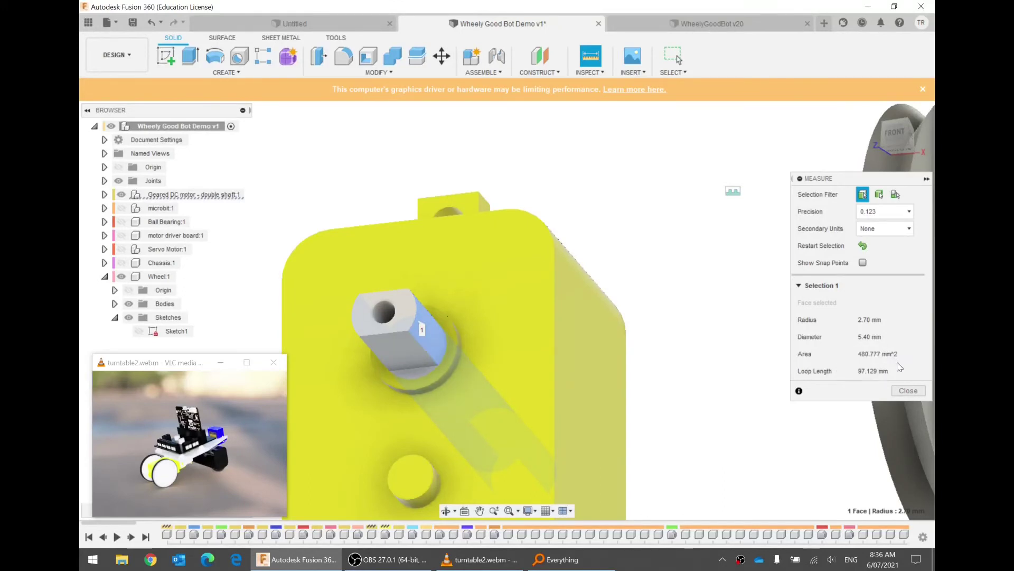
{"action": "left_click", "coordinate": [909, 391]}
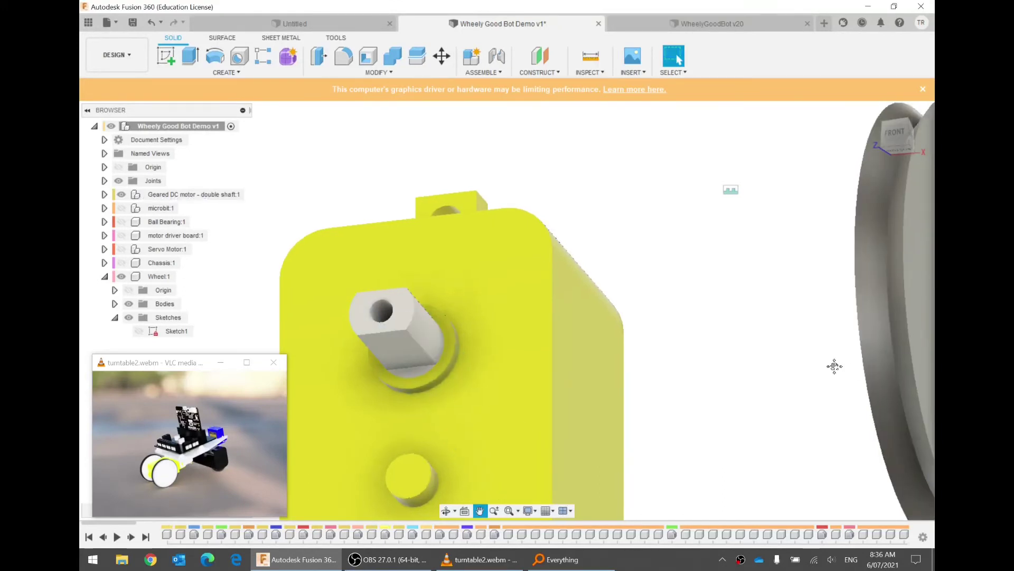
Activate the Wheel component and start a new sketch on the wheel's flat circular face.
{"action": "middle_click_drag", "start_coordinate": [833, 362], "coordinate": [668, 301]}
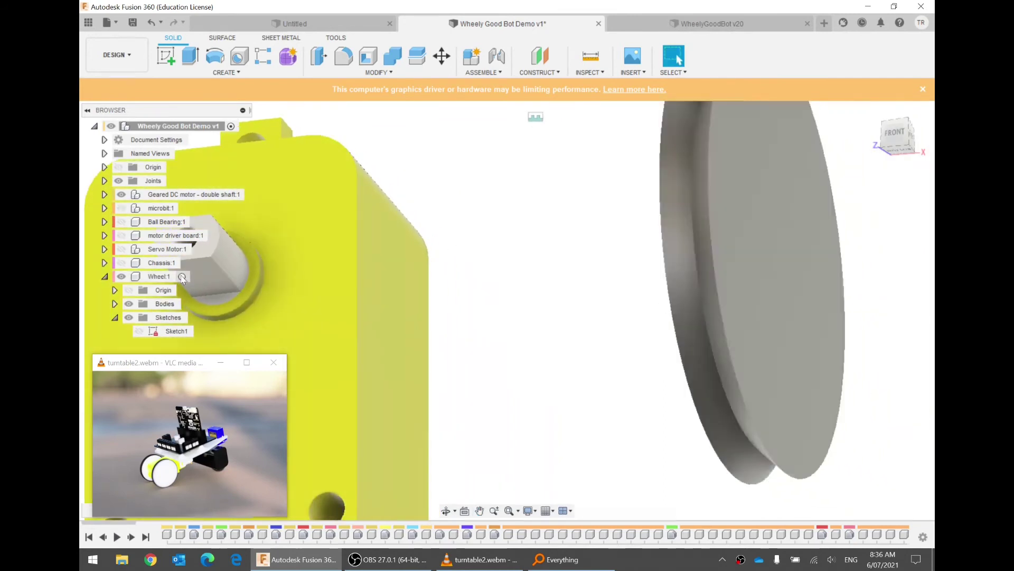
{"action": "left_click", "coordinate": [183, 275]}
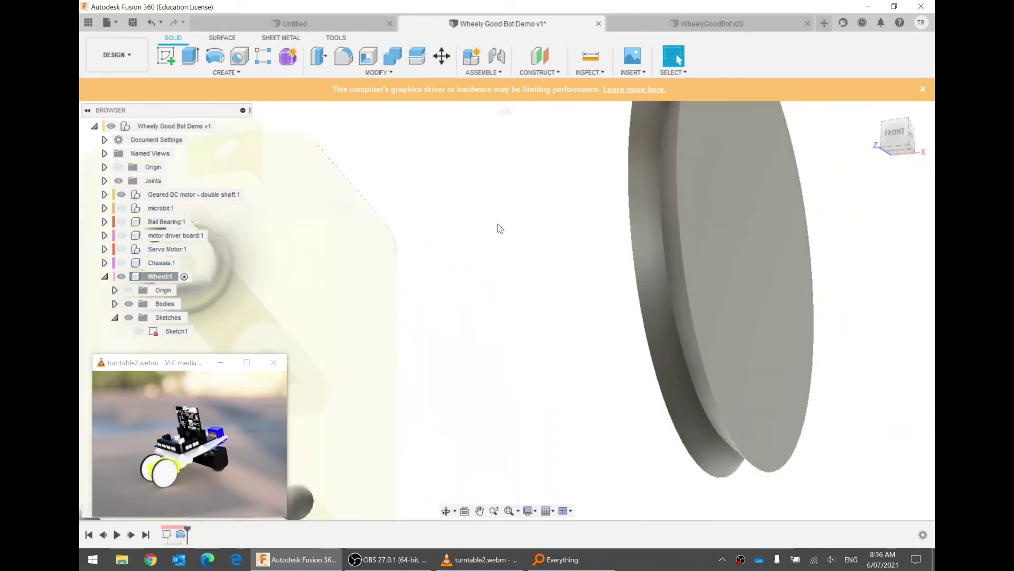
{"action": "scroll", "coordinate": [579, 249], "scroll_direction": "down", "scroll_amount": 3}
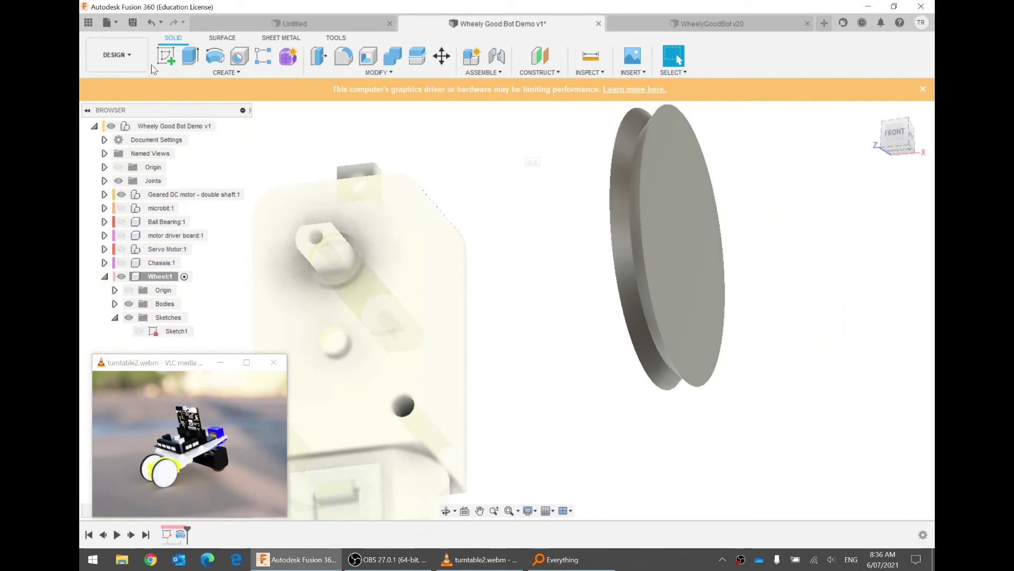
{"action": "left_click", "coordinate": [169, 50]}
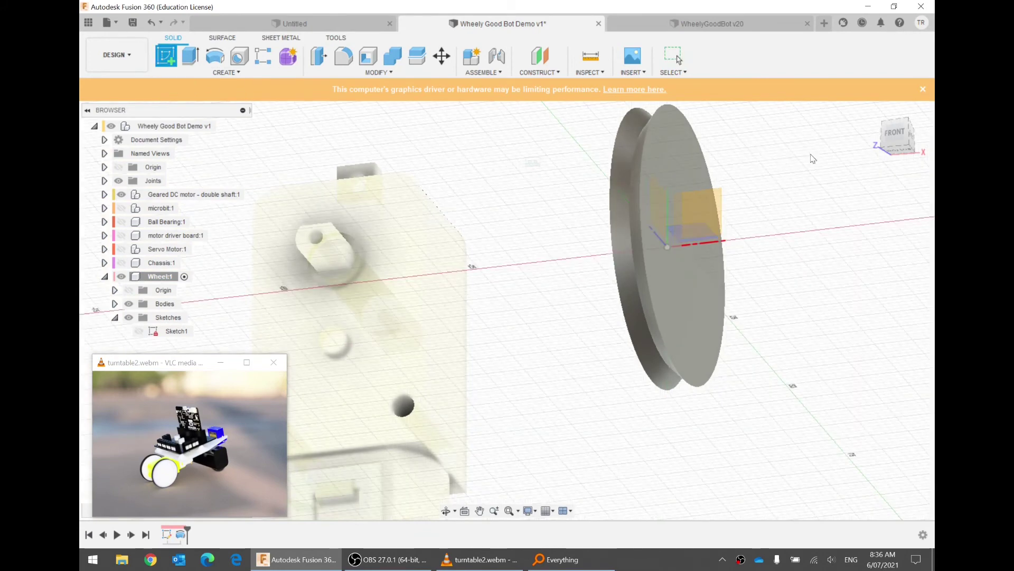
{"action": "left_click", "coordinate": [640, 225]}
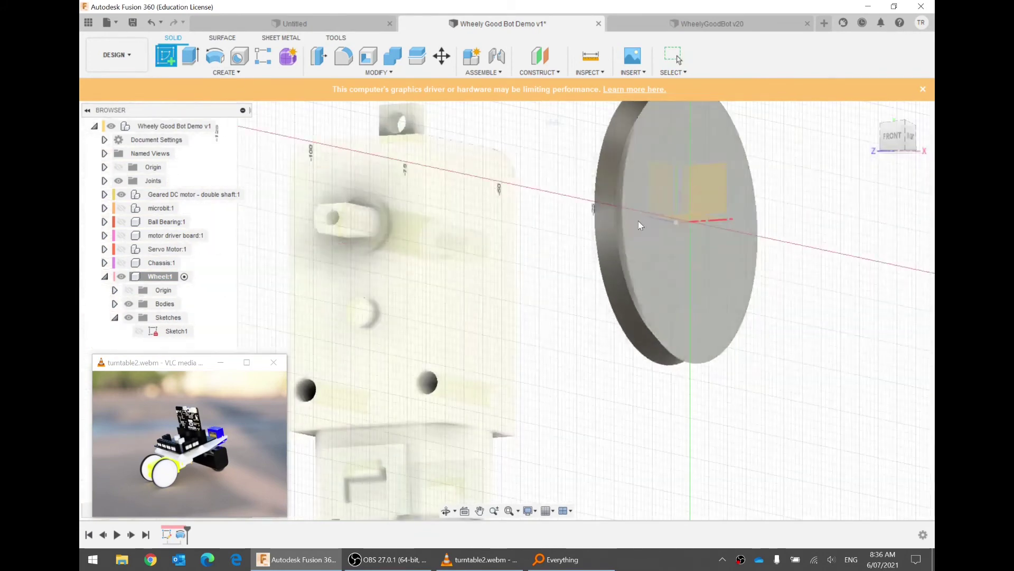
{"action": "left_click", "coordinate": [657, 265]}
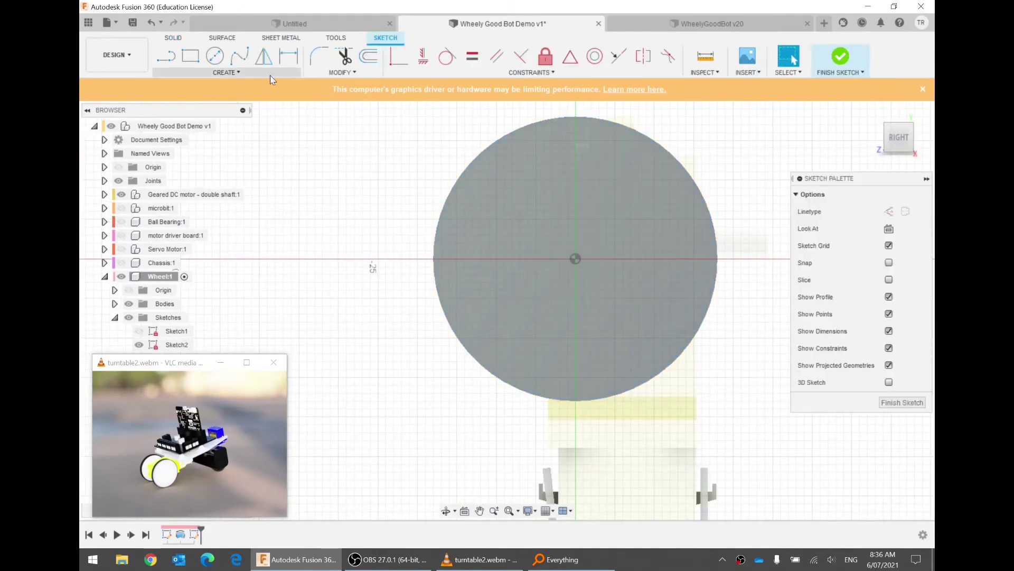
{"action": "left_click", "coordinate": [191, 55]}
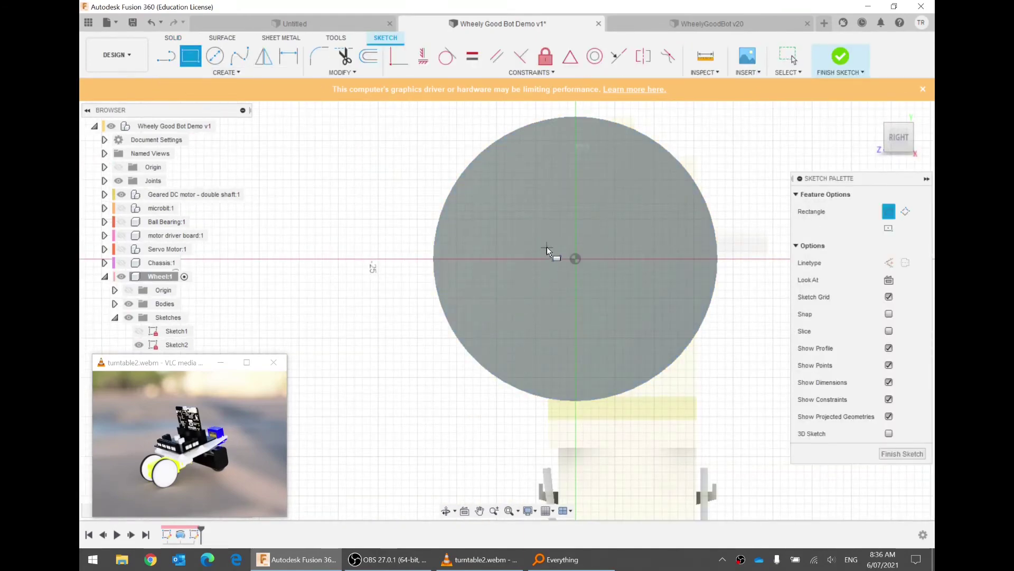
{"action": "left_click", "coordinate": [538, 241]}
{"action": "left_click", "coordinate": [591, 276]}
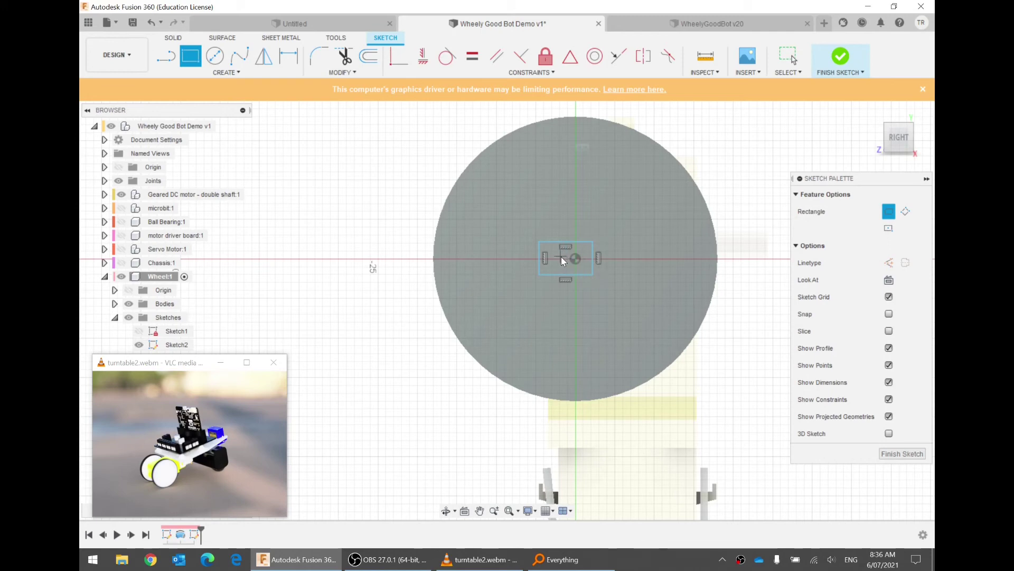
{"action": "key", "text": "Escape"}
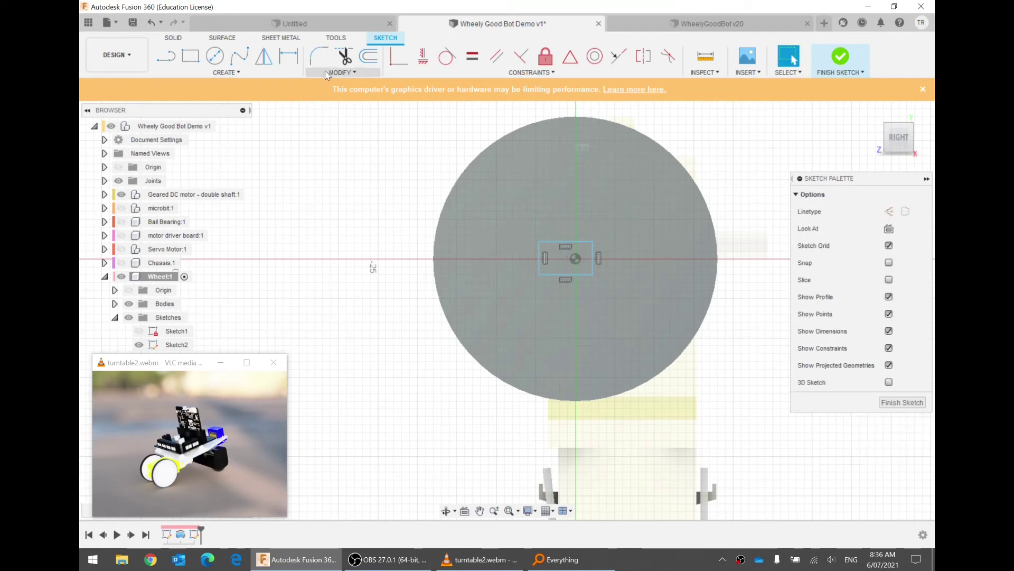
{"action": "key", "text": "ctrl+z"}
Sketch a center rectangle 5.1 mm wide and 3.6 mm high at the centre point of the wheel's face.
{"action": "left_click", "coordinate": [271, 74]}
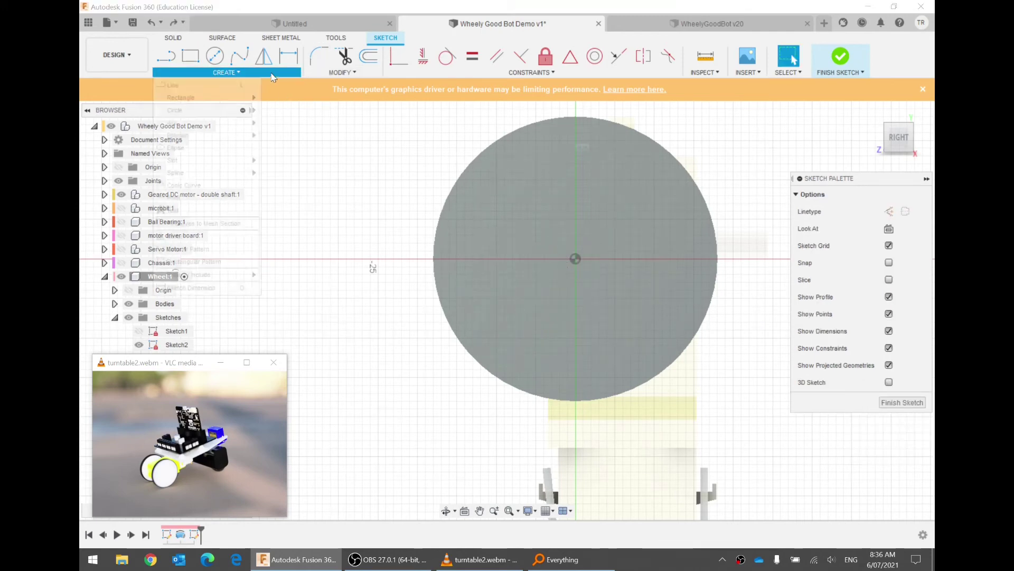
{"action": "mouse_move", "coordinate": [237, 104]}
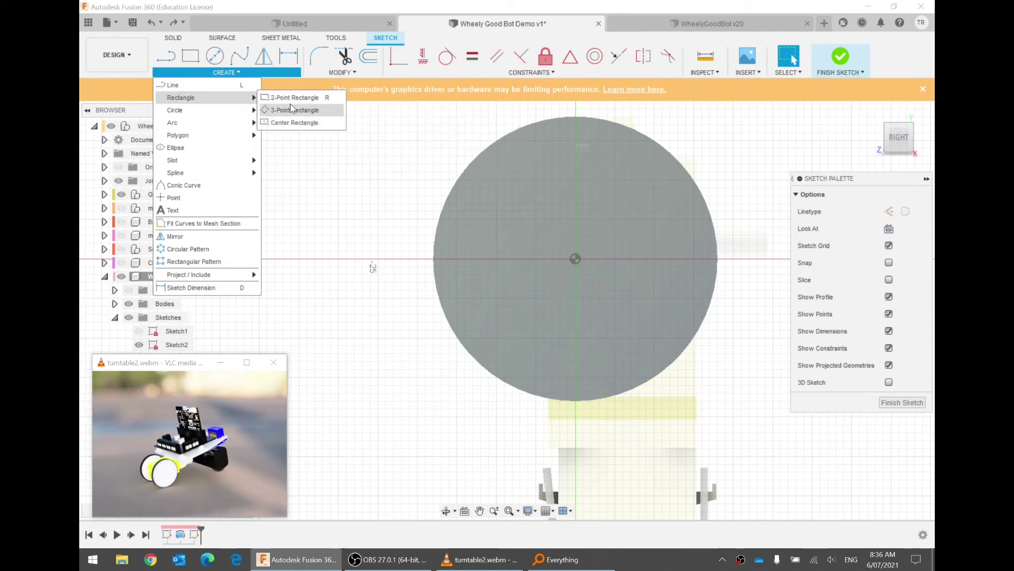
{"action": "left_click", "coordinate": [312, 123]}
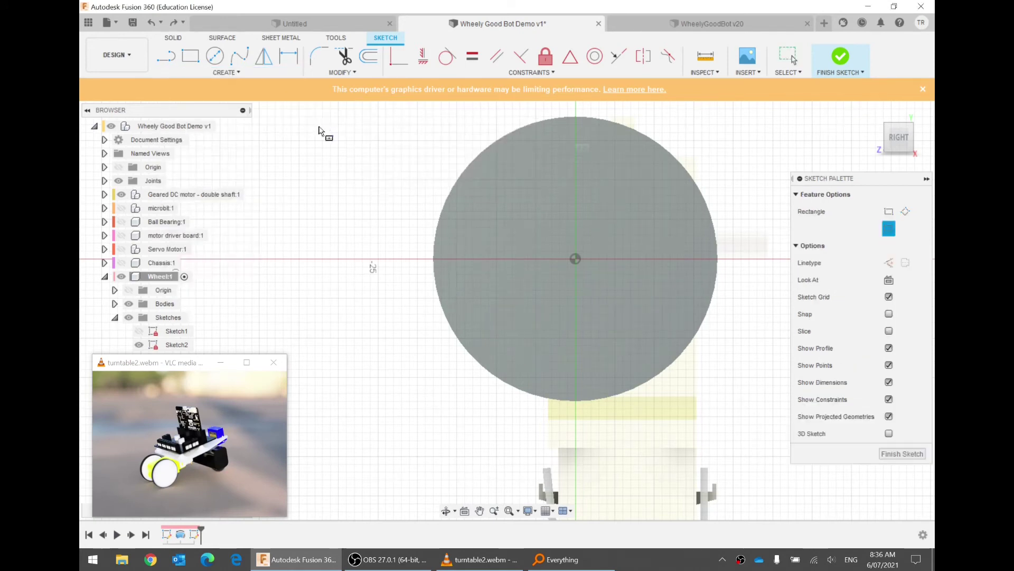
{"action": "left_click", "coordinate": [577, 260]}
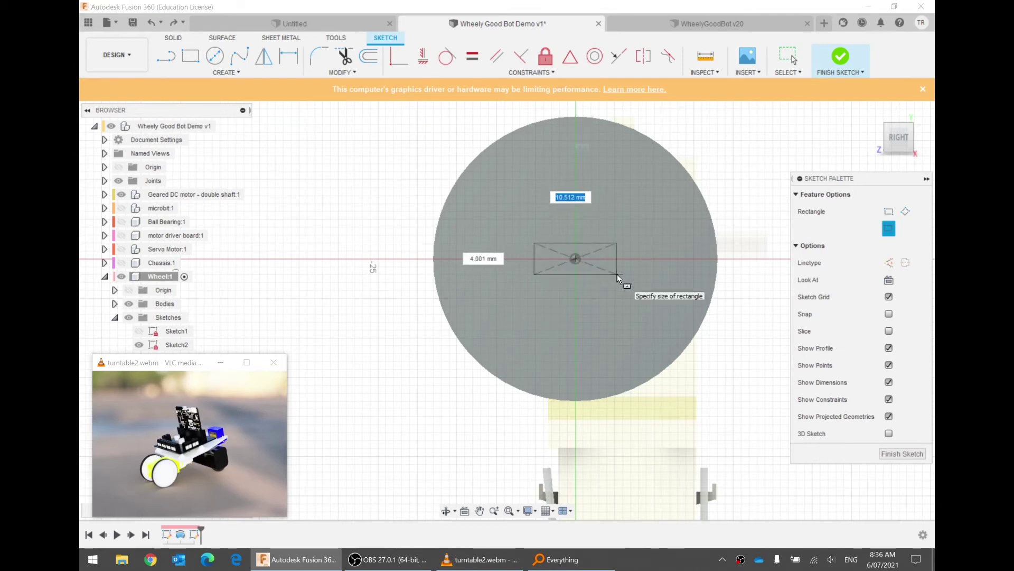
{"action": "type", "text": "4.1"}
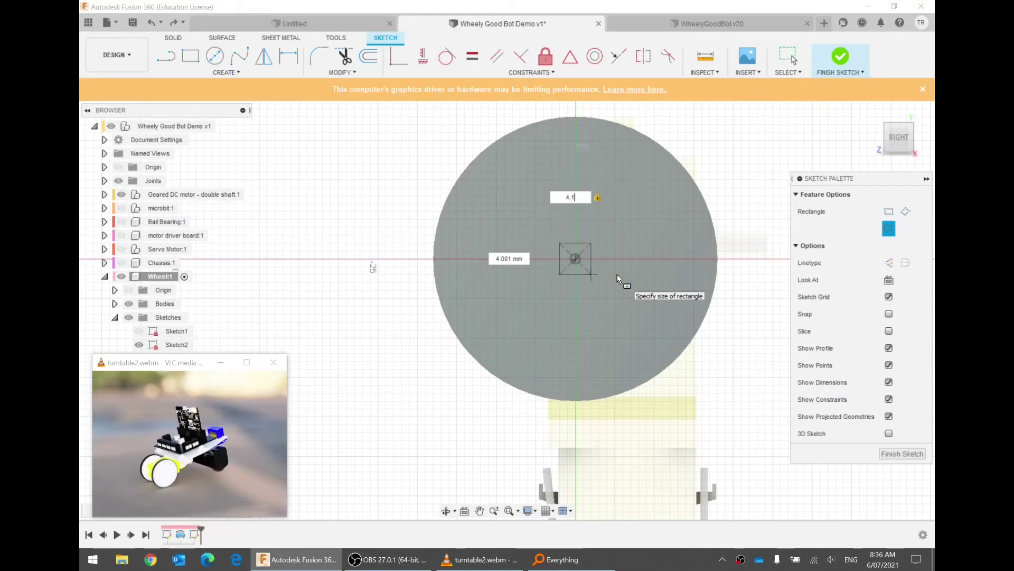
{"action": "key", "text": "BackSpace"}
{"action": "key", "text": "BackSpace"}
{"action": "key", "text": "BackSpace"}
{"action": "type", "text": "5.1"}
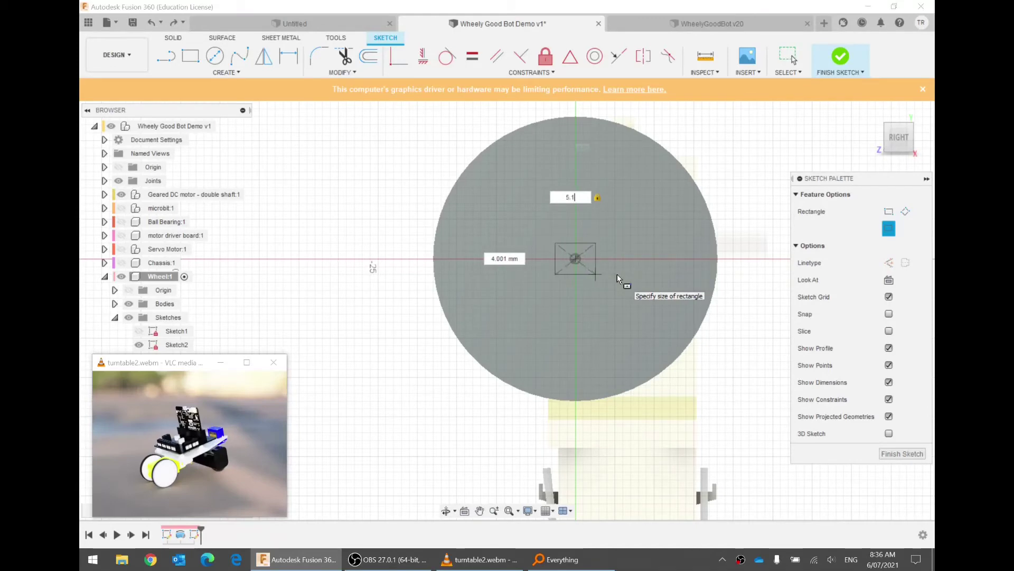
{"action": "key", "text": "Tab"}
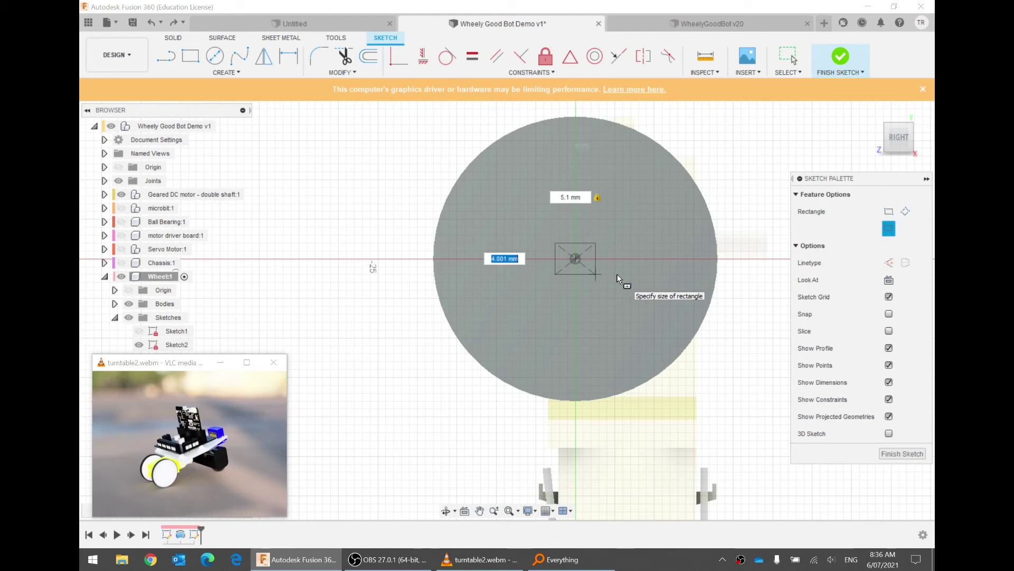
{"action": "type", "text": "3.6"}
{"action": "key", "text": "Return"}
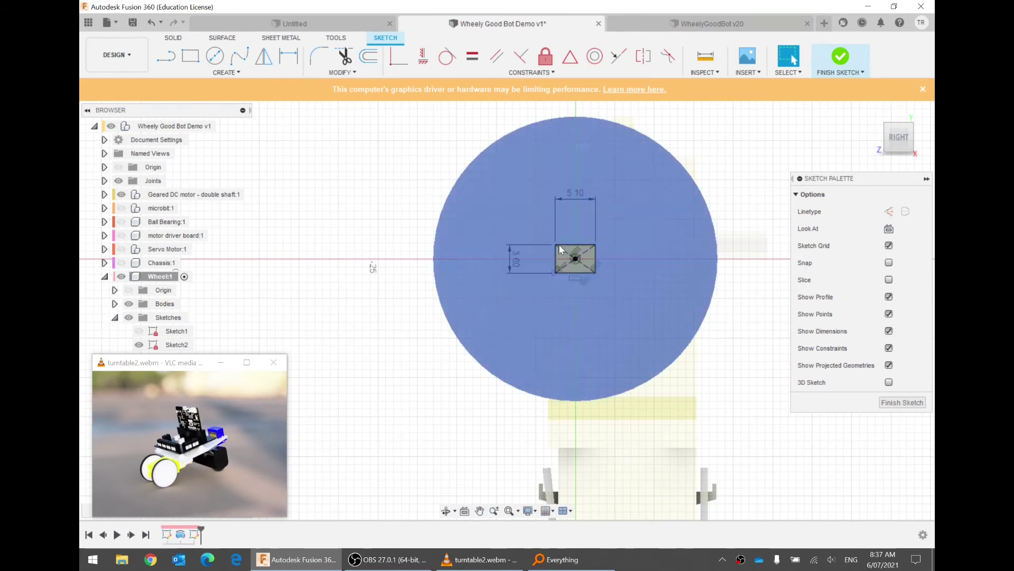
Finish the sketch and extrude the rectangle -12 mm as a cut through the wheel to make the shaft hole.
{"action": "left_click", "coordinate": [841, 57]}
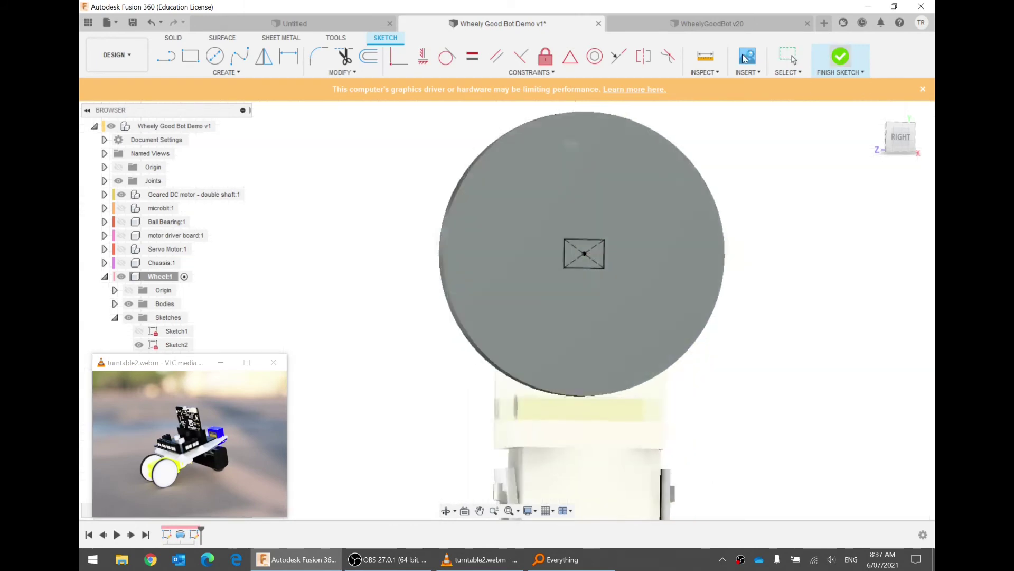
{"action": "left_click", "coordinate": [190, 55]}
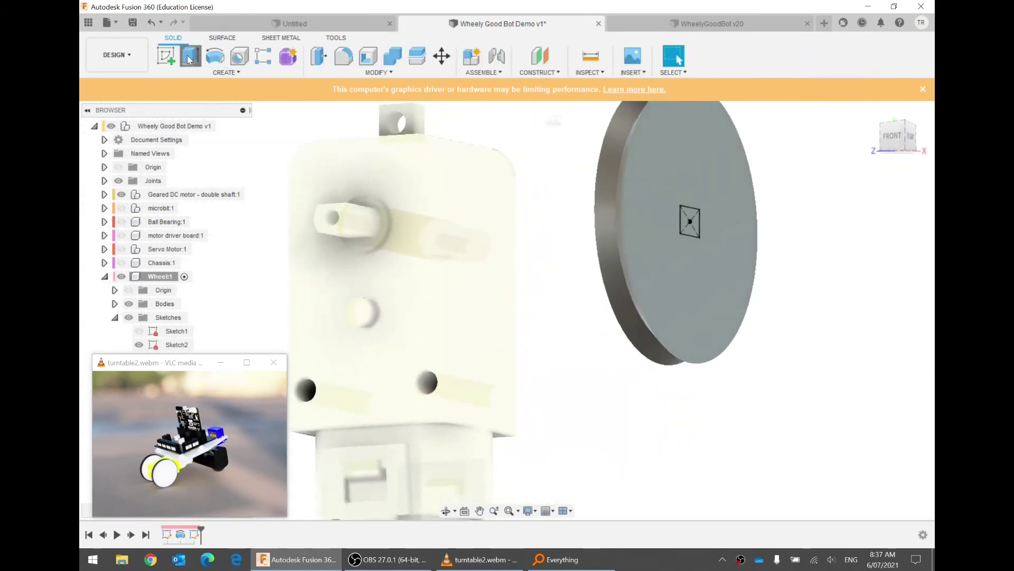
{"action": "left_click", "coordinate": [688, 225]}
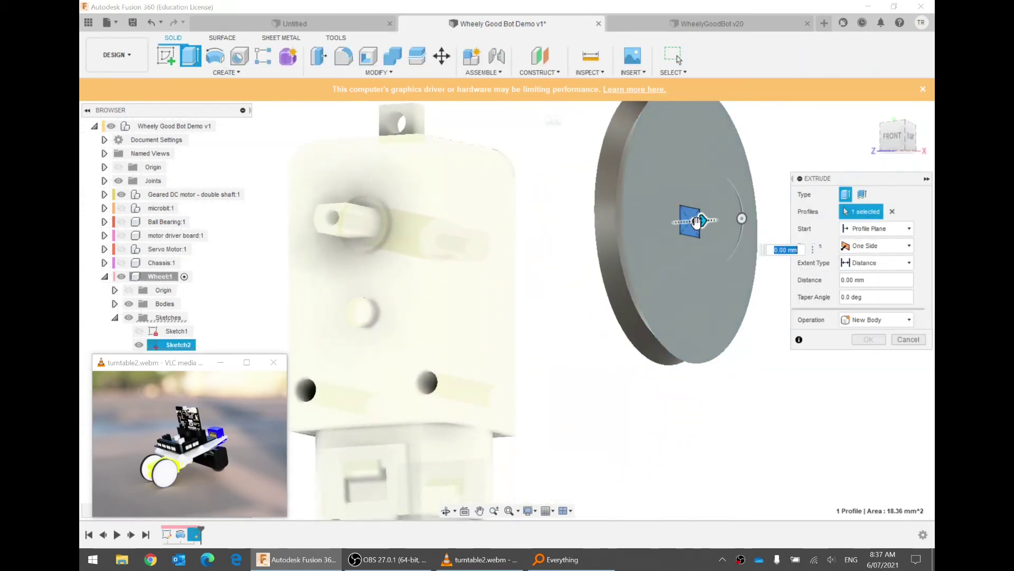
{"action": "left_click_drag", "start_coordinate": [699, 221], "coordinate": [597, 227]}
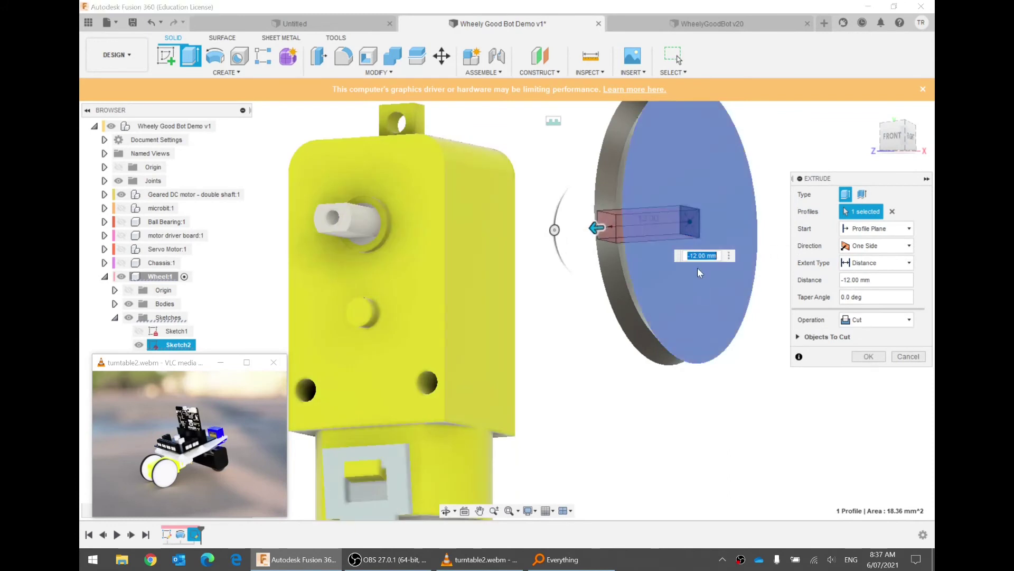
{"action": "left_click", "coordinate": [868, 356]}
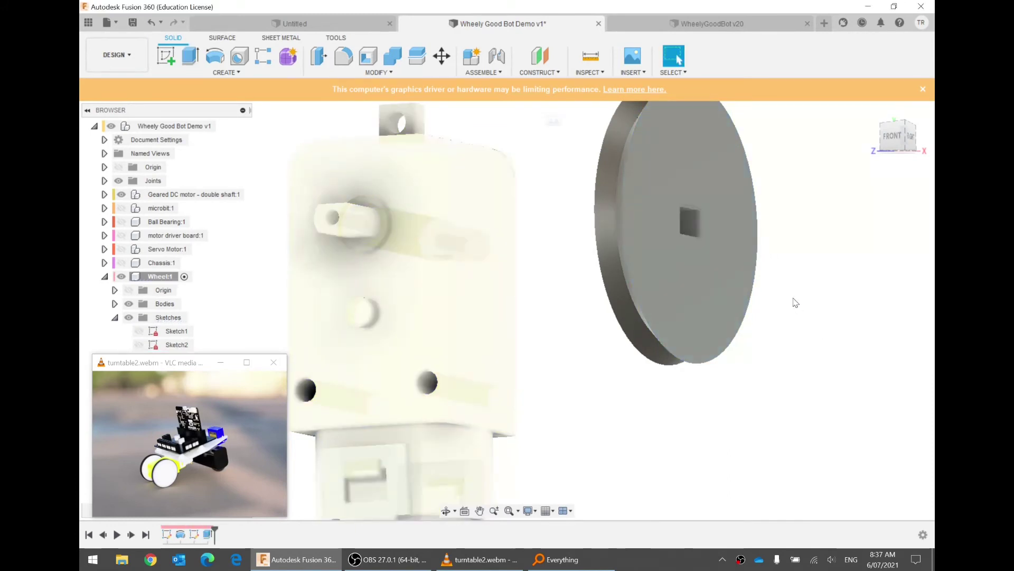
{"action": "middle_click_drag", "start_coordinate": [792, 297], "coordinate": [624, 301], "text": "shift"}
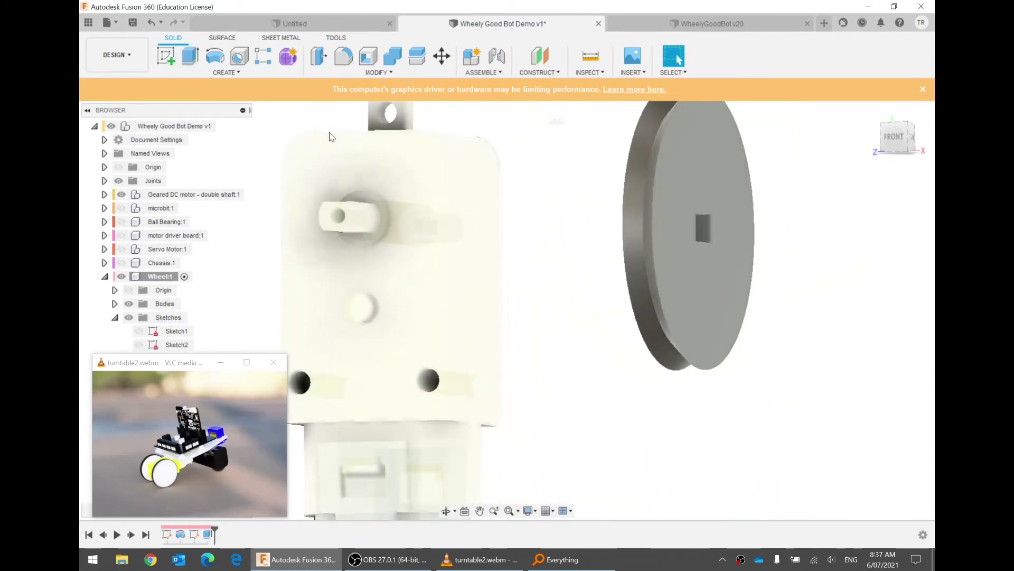
Activate the top-level assembly and start a joint from the centre of the wheel's shaft hole to the centre of the motor shaft's end face.
{"action": "left_click", "coordinate": [231, 125]}
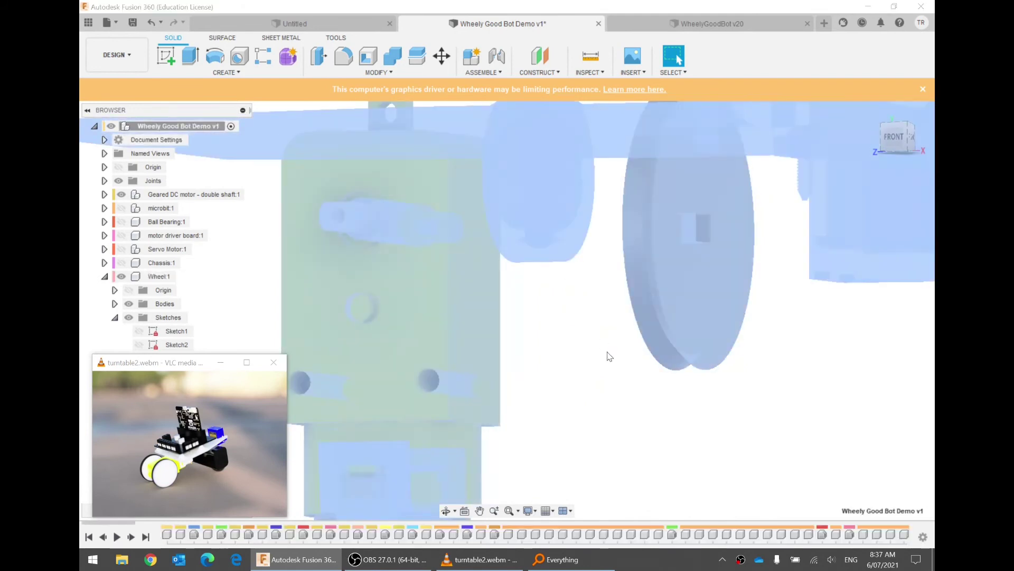
{"action": "scroll", "coordinate": [615, 359], "scroll_direction": "down", "scroll_amount": 3}
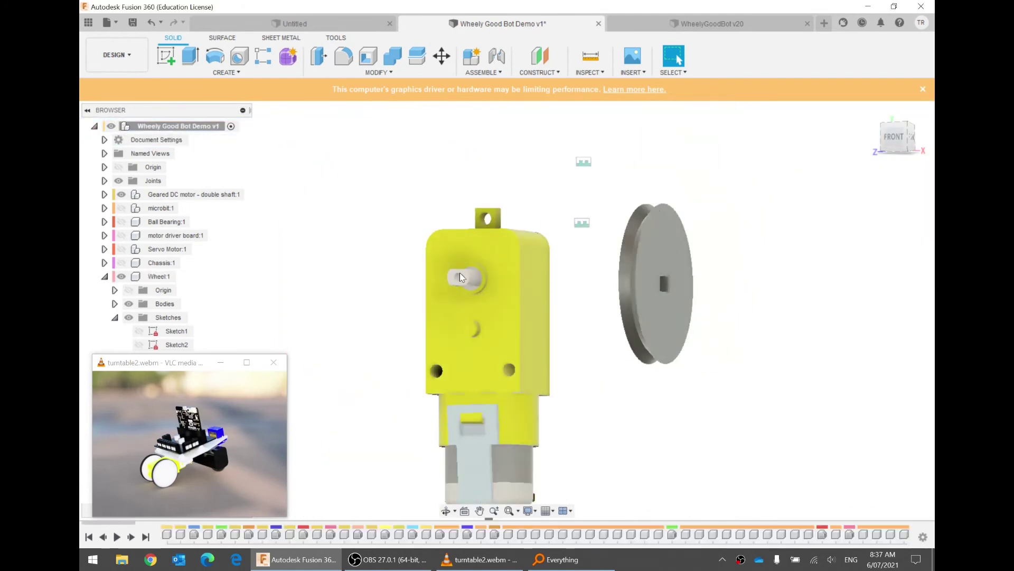
{"action": "scroll", "coordinate": [464, 277], "scroll_direction": "up", "scroll_amount": 3}
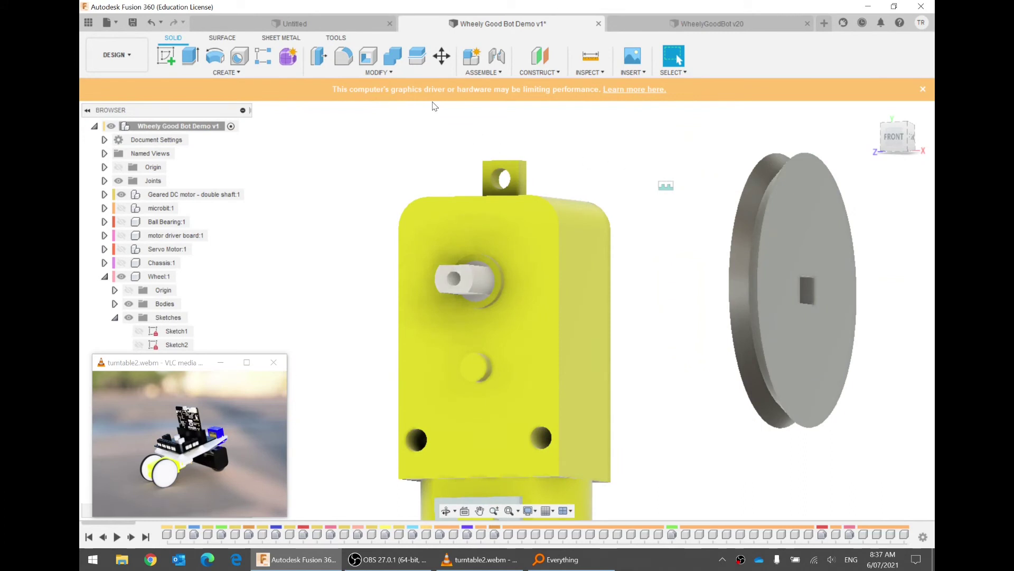
{"action": "left_click", "coordinate": [497, 57]}
{"action": "scroll", "coordinate": [603, 262], "scroll_direction": "down", "scroll_amount": 3}
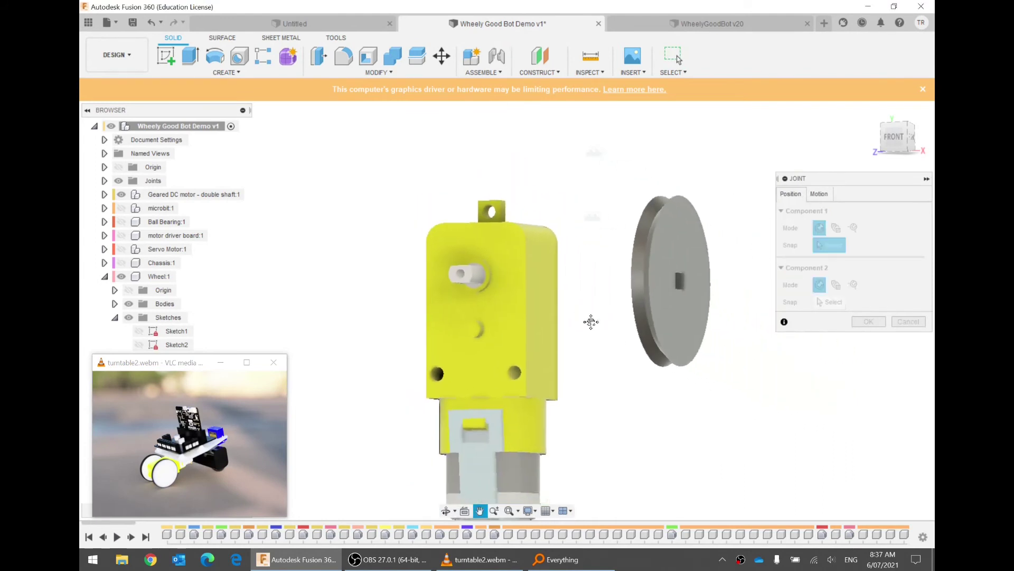
{"action": "middle_click_drag", "start_coordinate": [696, 282], "coordinate": [653, 287], "text": "shift"}
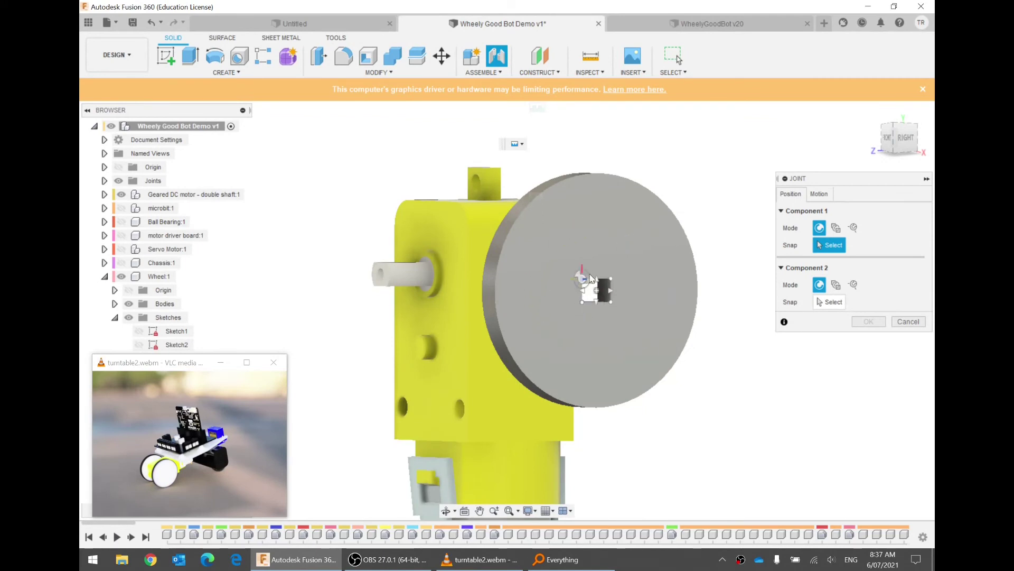
{"action": "left_click", "coordinate": [598, 294]}
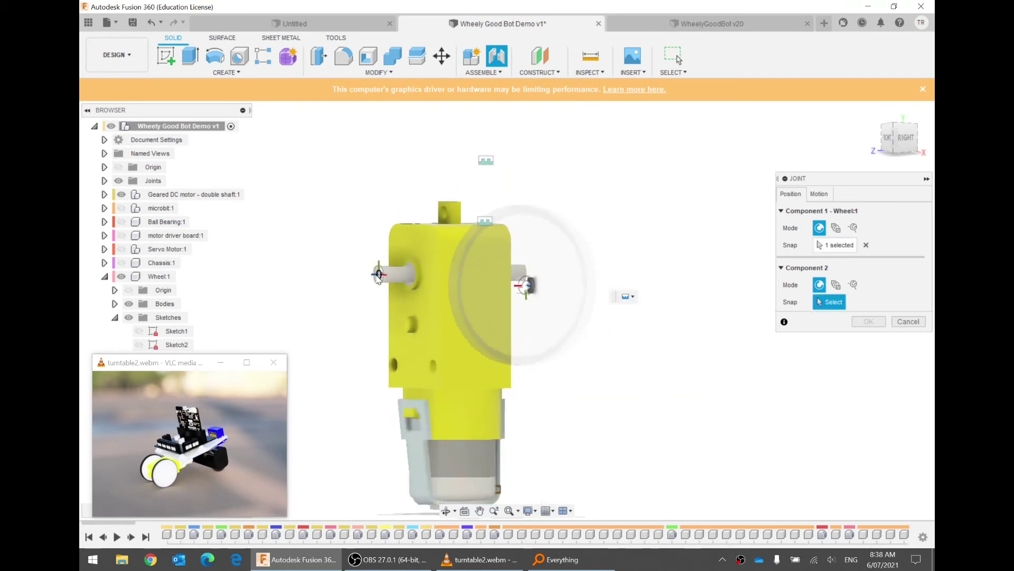
{"action": "scroll", "coordinate": [380, 272], "scroll_direction": "up", "scroll_amount": 8}
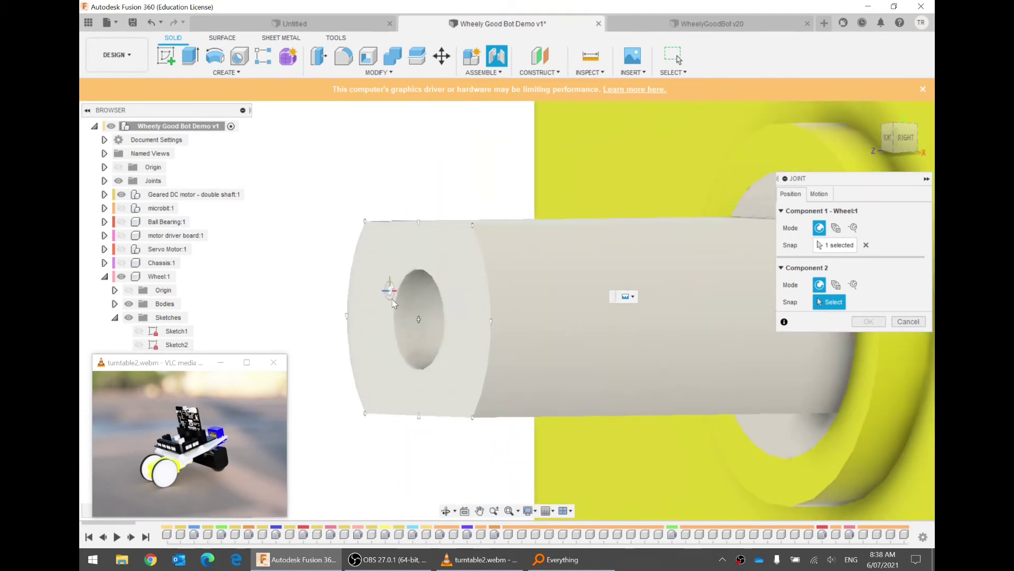
{"action": "left_click", "coordinate": [418, 320]}
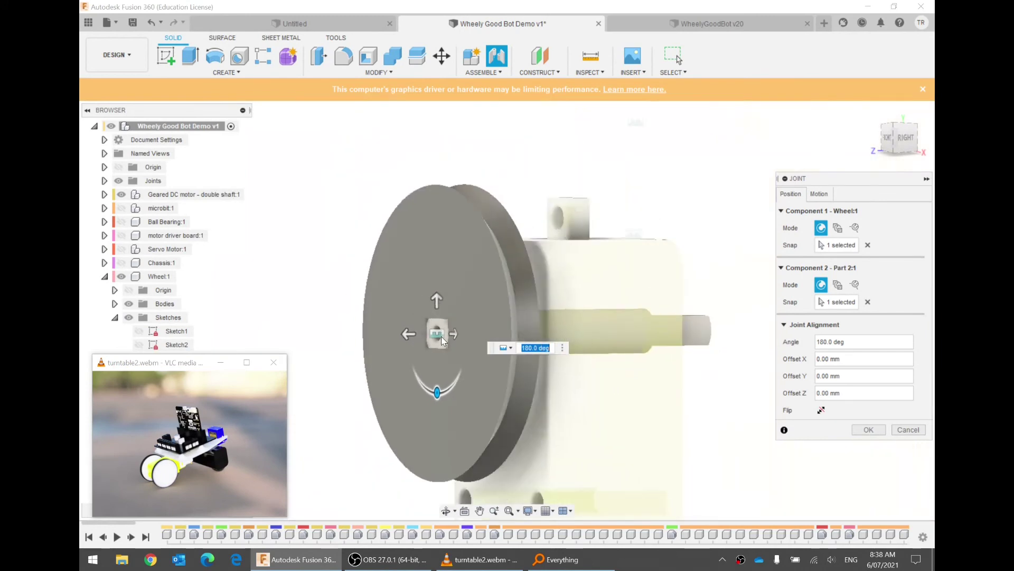
Try the wheel joint flipped, restore its original direction so the wheel sits over the shaft, and accept the joint.
{"action": "scroll", "coordinate": [442, 336], "scroll_direction": "down", "scroll_amount": 3}
{"action": "mouse_move", "coordinate": [550, 315]}
{"action": "middle_mouse_down", "text": "shift"}
{"action": "mouse_move", "coordinate": [512, 310]}
{"action": "mouse_move", "coordinate": [542, 314]}
{"action": "middle_mouse_up", "text": "shift"}
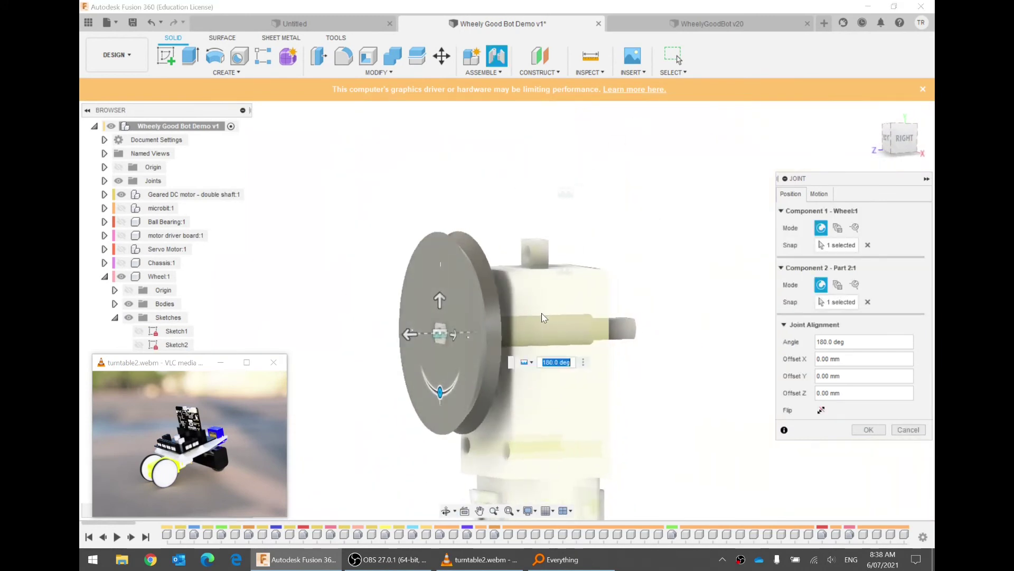
{"action": "left_click", "coordinate": [821, 410]}
{"action": "middle_click_drag", "start_coordinate": [683, 414], "coordinate": [648, 426], "text": "shift"}
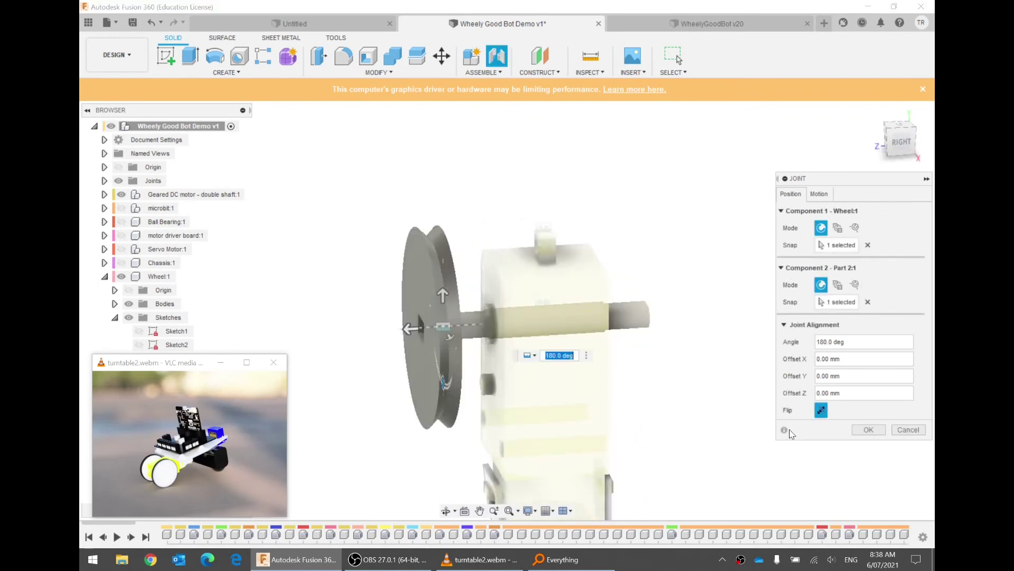
{"action": "middle_click_drag", "start_coordinate": [456, 306], "coordinate": [507, 286], "text": "shift"}
{"action": "scroll", "coordinate": [466, 324], "scroll_direction": "up", "scroll_amount": 3}
{"action": "scroll", "coordinate": [466, 323], "scroll_direction": "down", "scroll_amount": 3}
{"action": "middle_click_drag", "start_coordinate": [518, 329], "coordinate": [439, 326], "text": "shift"}
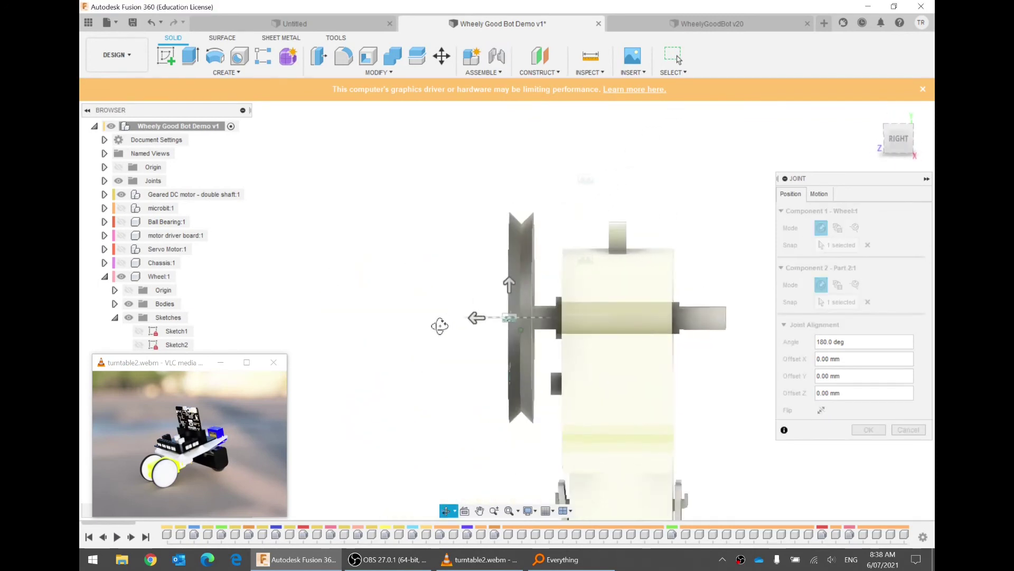
{"action": "left_click", "coordinate": [861, 433]}
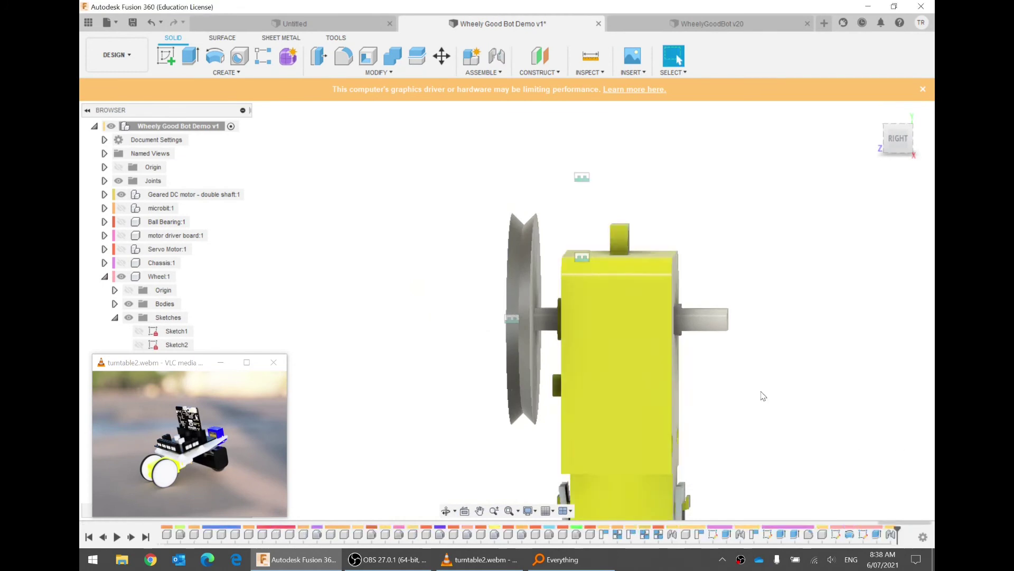
Copy the Wheel component, paste it into the top-level assembly and move the copy outward, clear of the first wheel.
{"action": "middle_click_drag", "start_coordinate": [727, 362], "coordinate": [718, 224]}
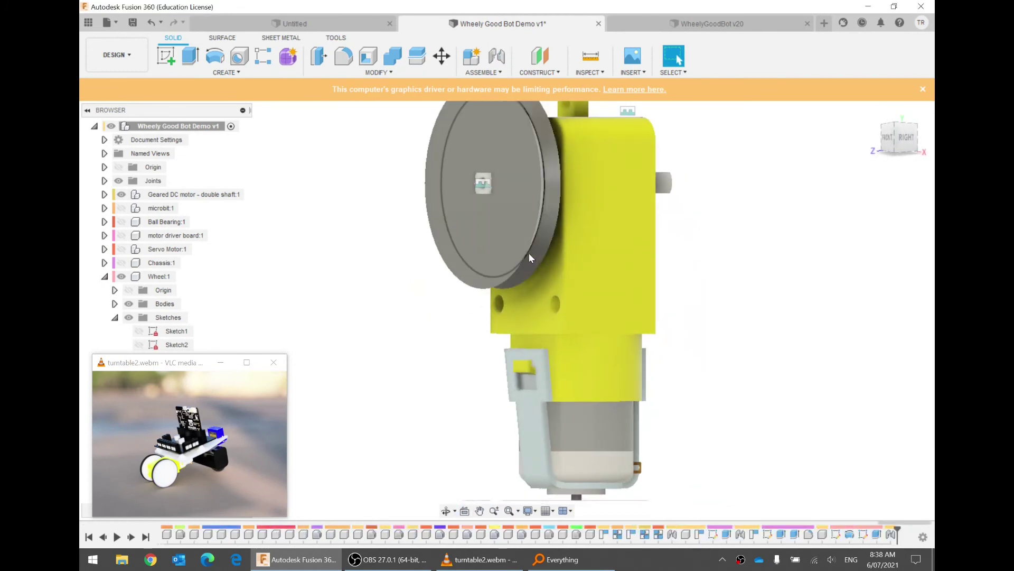
{"action": "left_click", "coordinate": [163, 490]}
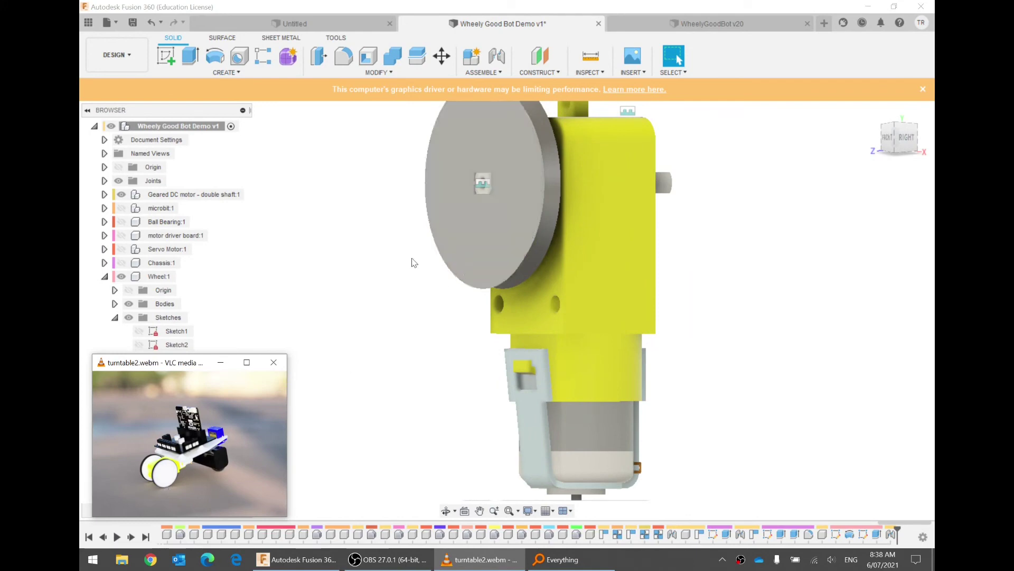
{"action": "left_click", "coordinate": [104, 277]}
{"action": "left_click", "coordinate": [159, 277]}
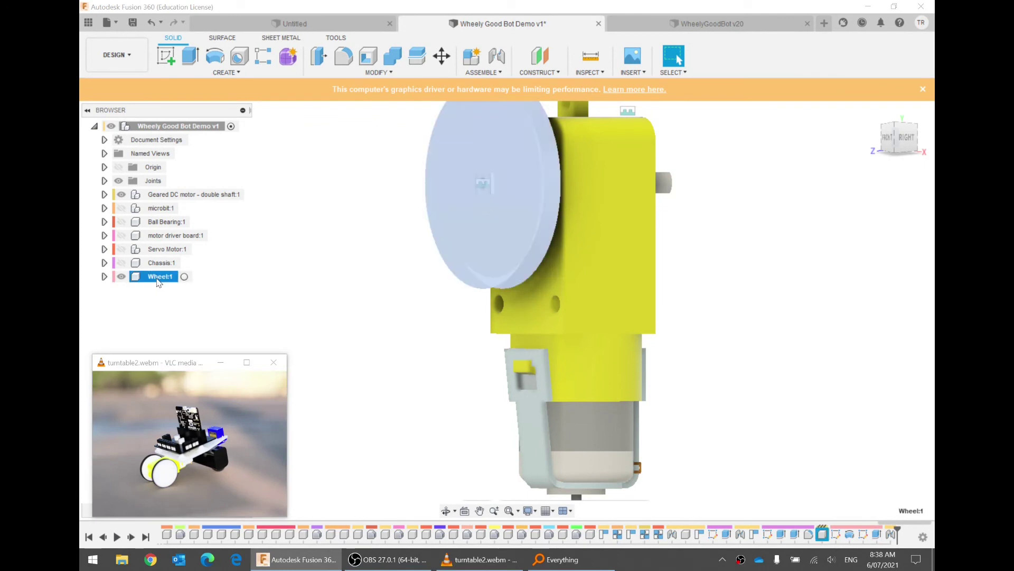
{"action": "left_click", "coordinate": [228, 143]}
{"action": "right_click", "coordinate": [220, 129]}
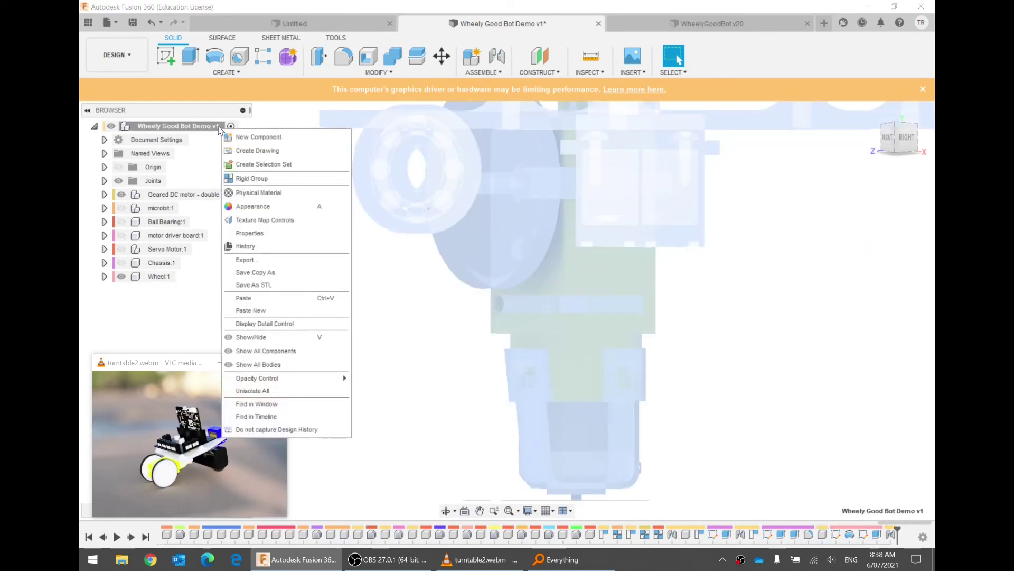
{"action": "left_click", "coordinate": [308, 301]}
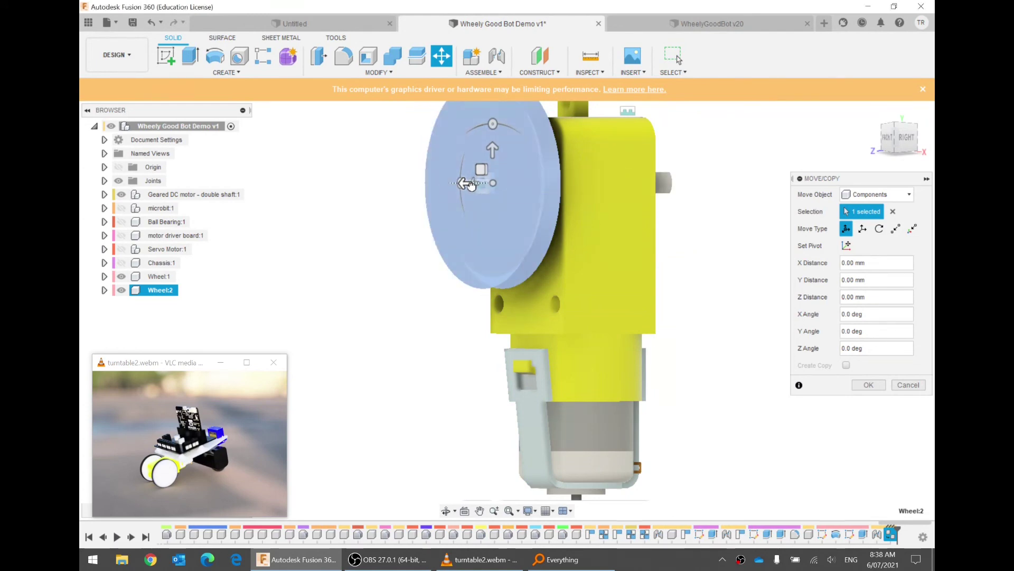
{"action": "left_click_drag", "start_coordinate": [471, 185], "coordinate": [336, 184]}
{"action": "left_click", "coordinate": [868, 390]}
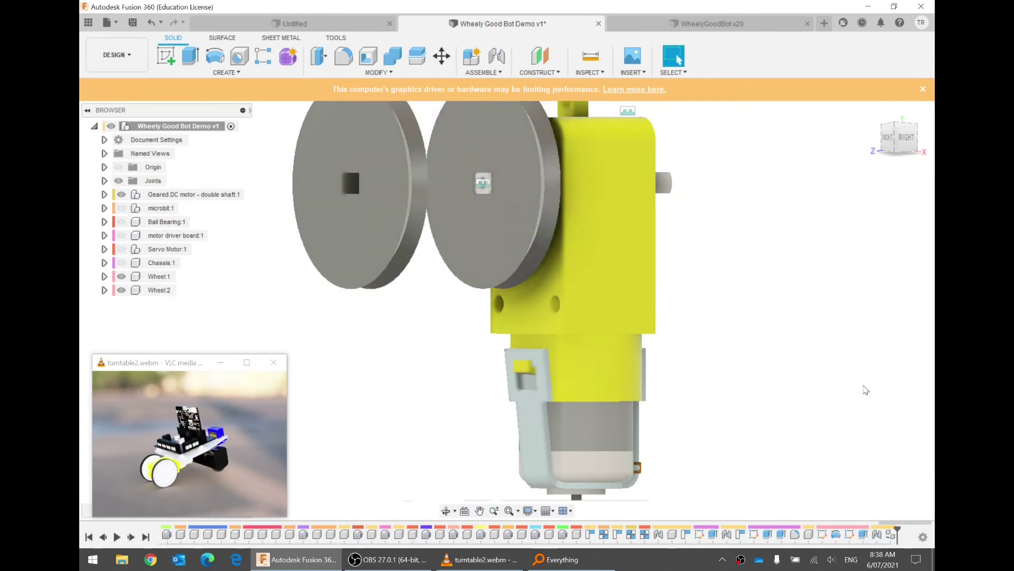
Start a joint from the second wheel's shaft-hole centre to the centre of the motor's opposite shaft end.
{"action": "middle_click_drag", "start_coordinate": [618, 310], "coordinate": [601, 354]}
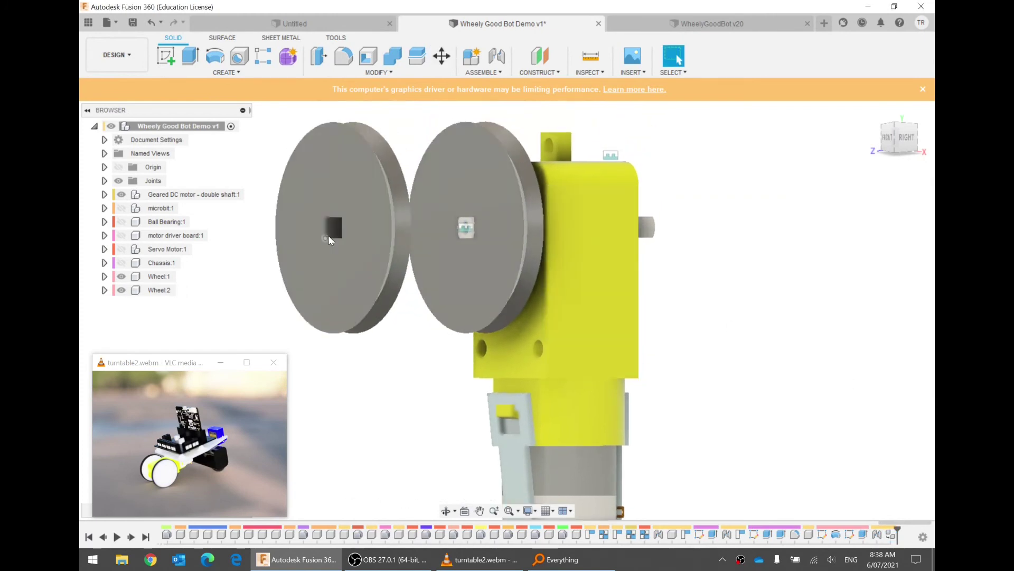
{"action": "left_click", "coordinate": [354, 246]}
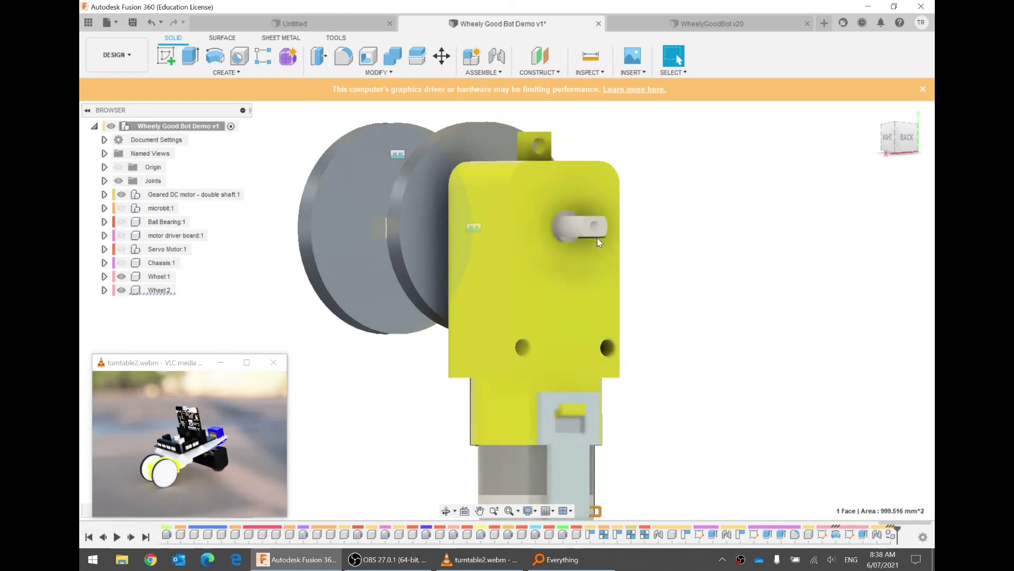
{"action": "middle_click_drag", "start_coordinate": [338, 301], "coordinate": [449, 280], "text": "shift"}
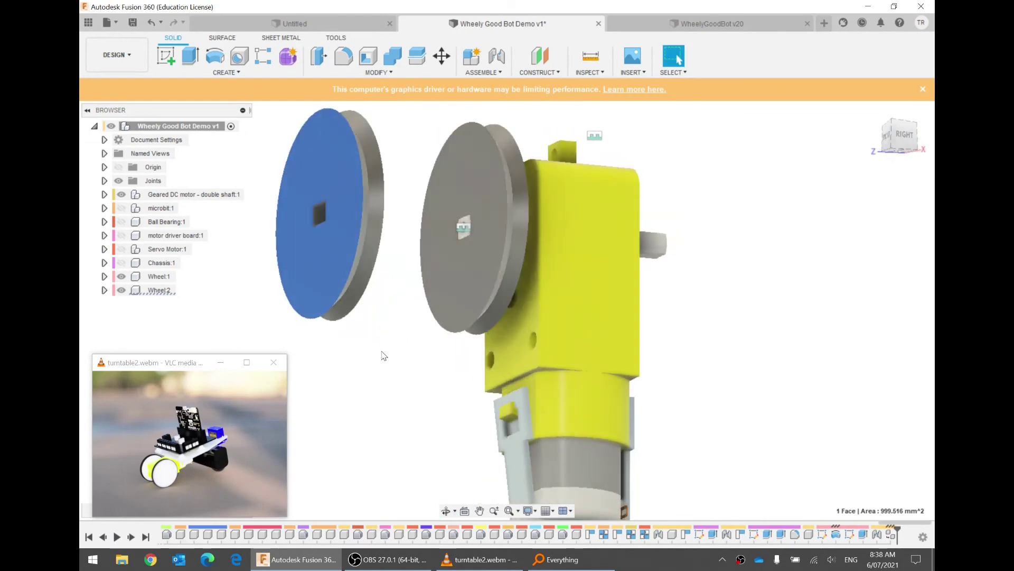
{"action": "left_click", "coordinate": [493, 62]}
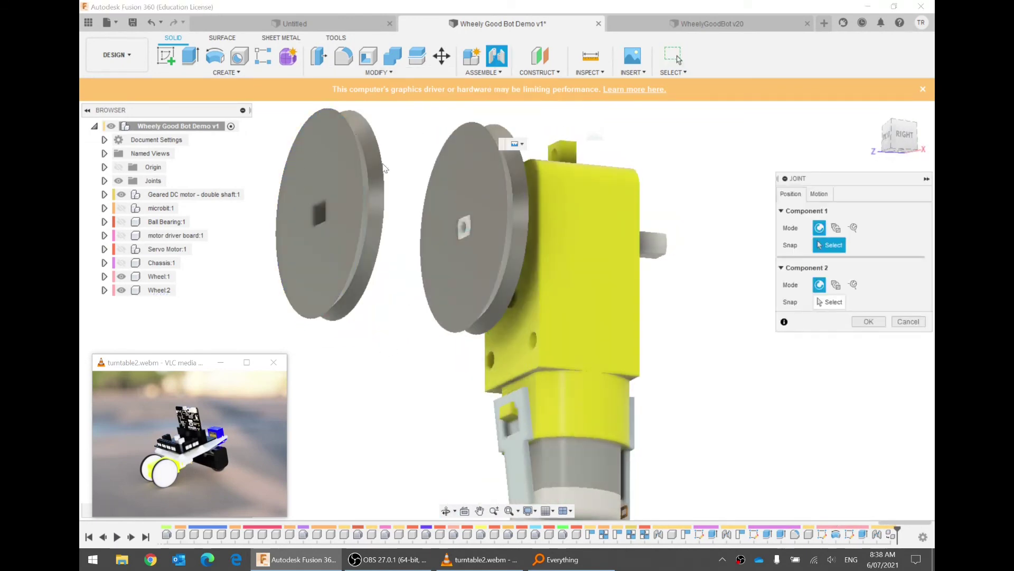
{"action": "left_click", "coordinate": [318, 220]}
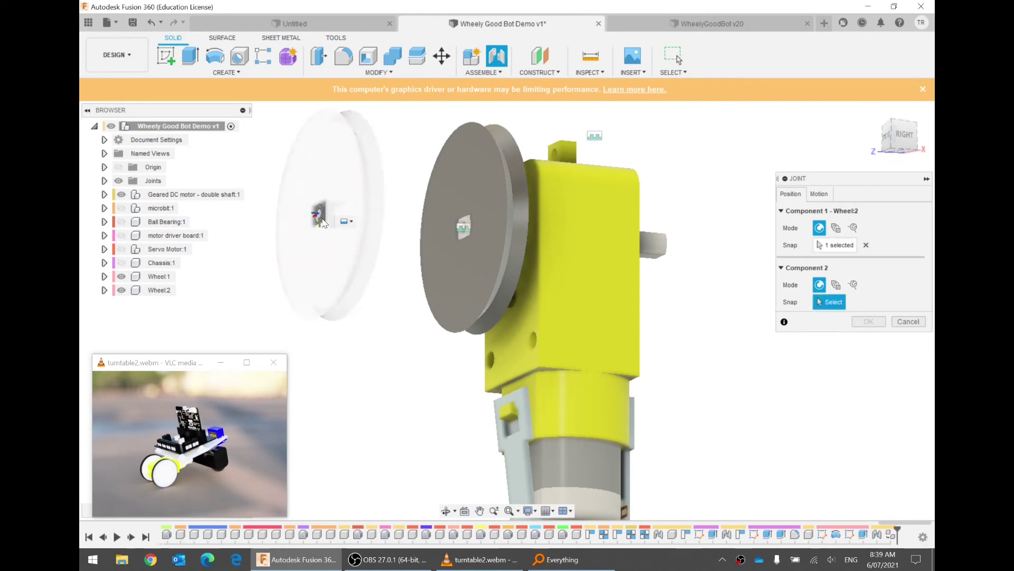
{"action": "middle_click_drag", "start_coordinate": [762, 332], "coordinate": [601, 349], "text": "shift"}
{"action": "scroll", "coordinate": [433, 208], "scroll_direction": "up", "scroll_amount": 6}
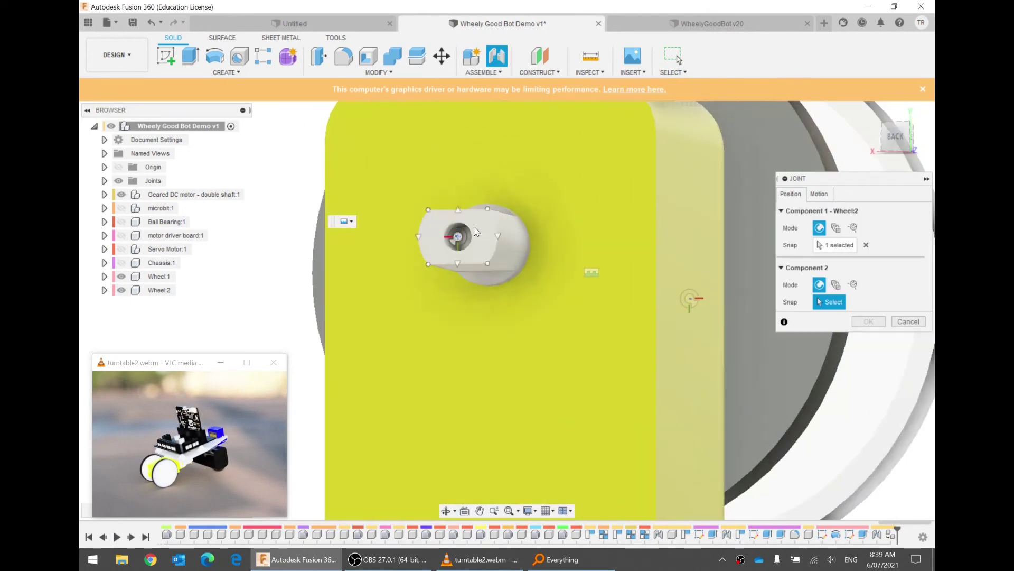
{"action": "left_click", "coordinate": [449, 242]}
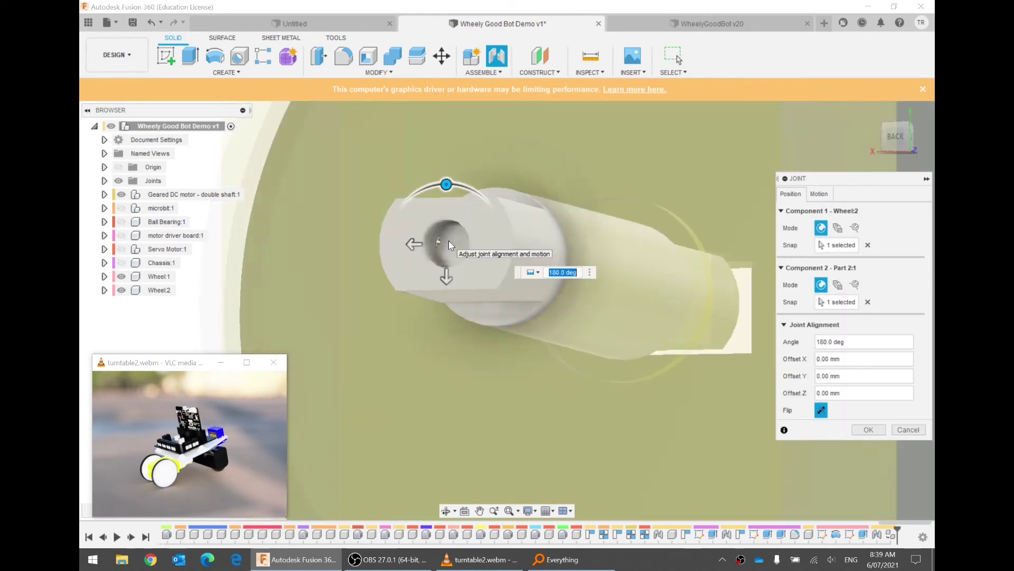
Reverse the flip direction of the second wheel's joint so the wheel sits over the shaft, and accept it.
{"action": "middle_click_drag", "start_coordinate": [449, 242], "coordinate": [514, 255], "text": "shift"}
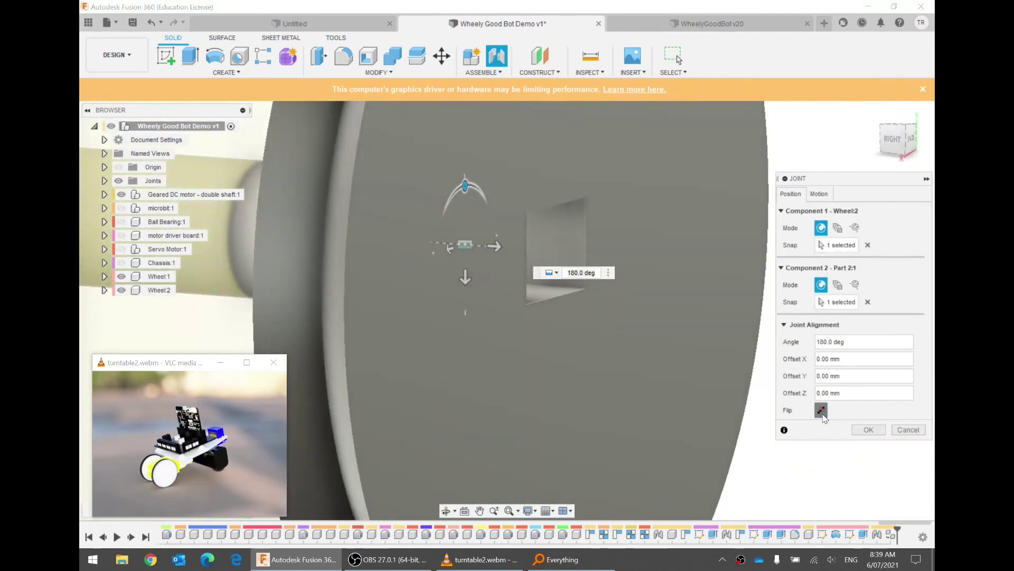
{"action": "left_click", "coordinate": [821, 410]}
{"action": "scroll", "coordinate": [694, 399], "scroll_direction": "down", "scroll_amount": 6}
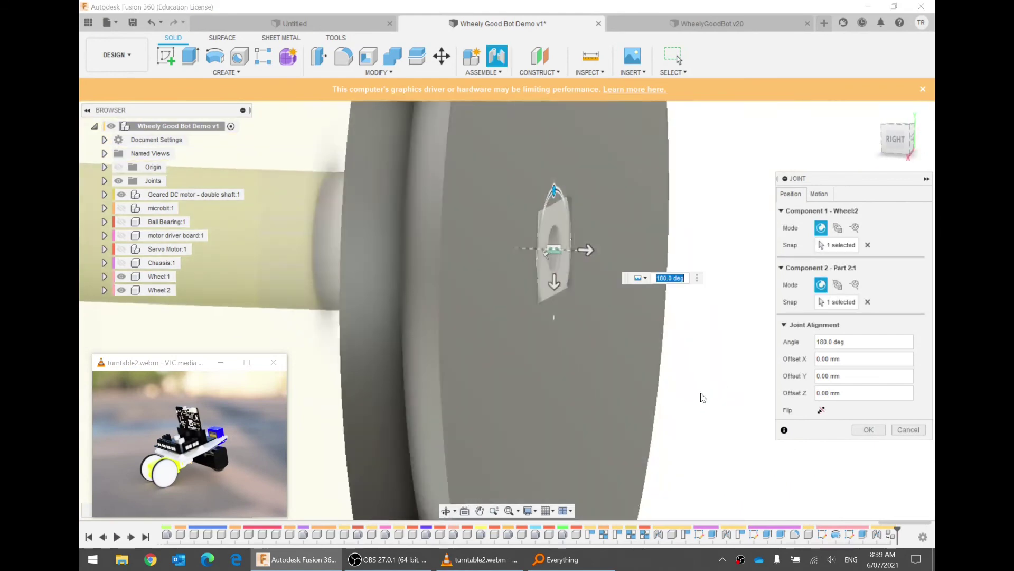
{"action": "left_click", "coordinate": [857, 431]}
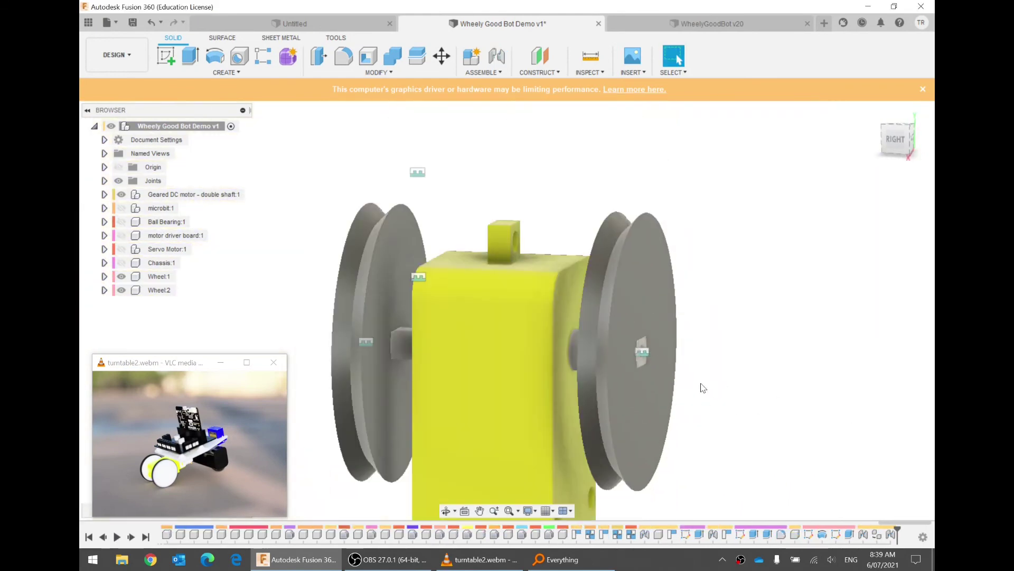
Unisolate all components and show the chassis, servo motor, motor driver board, ball bearing and microbit again.
{"action": "middle_click_drag", "start_coordinate": [702, 388], "coordinate": [734, 180]}
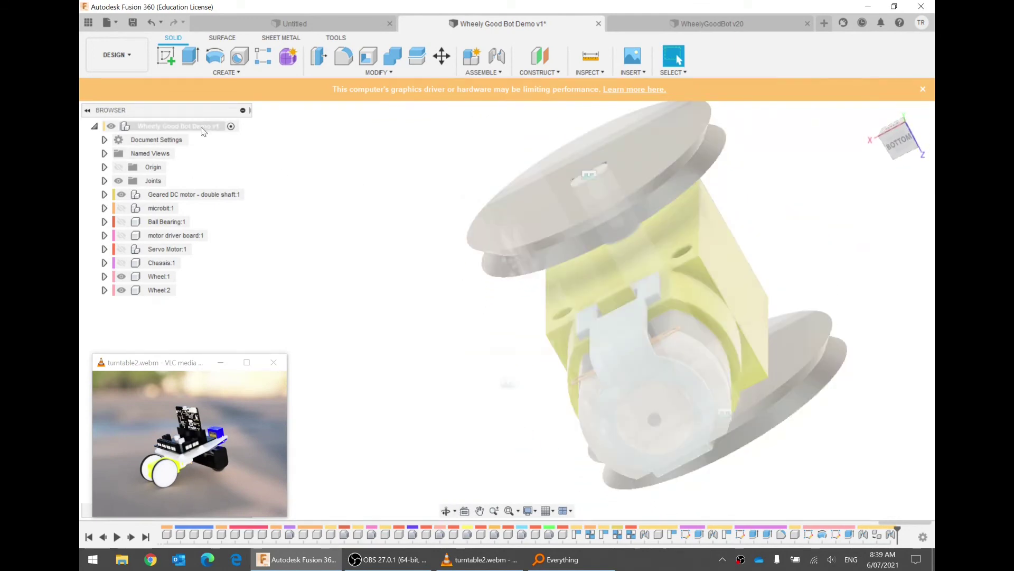
{"action": "right_click", "coordinate": [202, 127]}
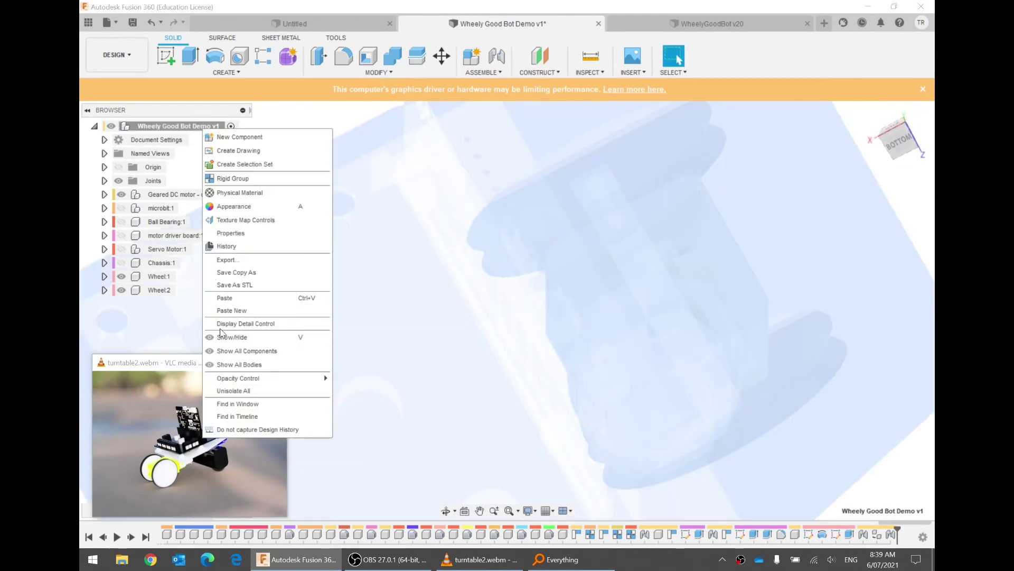
{"action": "left_click", "coordinate": [259, 388]}
{"action": "scroll", "coordinate": [588, 299], "scroll_direction": "down", "scroll_amount": 5}
{"action": "left_click", "coordinate": [724, 367]}
{"action": "middle_click_drag", "start_coordinate": [695, 366], "coordinate": [635, 265], "text": "shift"}
{"action": "scroll", "coordinate": [639, 264], "scroll_direction": "up", "scroll_amount": 5}
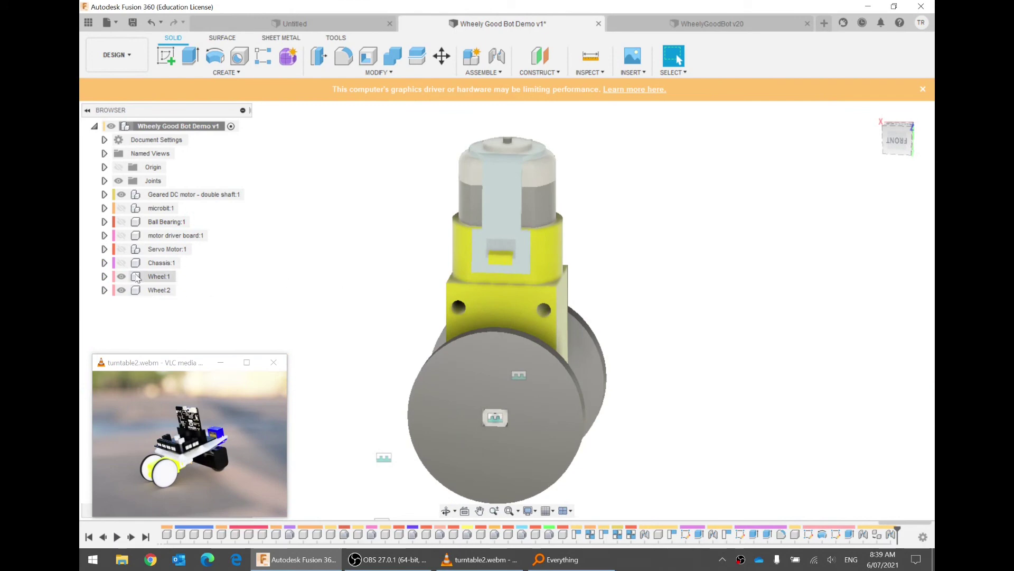
{"action": "left_click", "coordinate": [121, 263]}
{"action": "left_click", "coordinate": [121, 249]}
{"action": "left_click", "coordinate": [121, 235]}
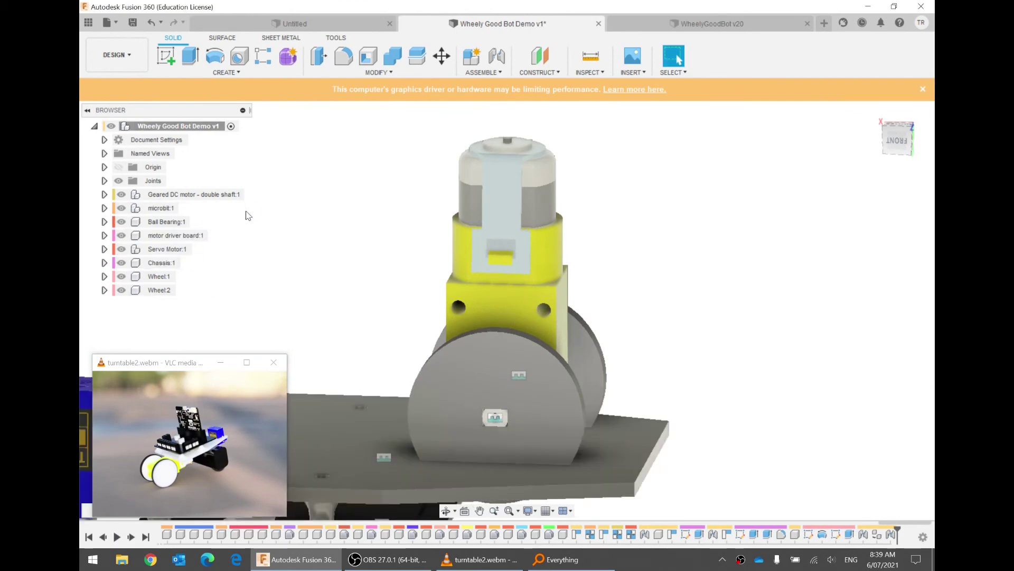
{"action": "middle_click_drag", "start_coordinate": [249, 215], "coordinate": [465, 319], "text": "shift"}
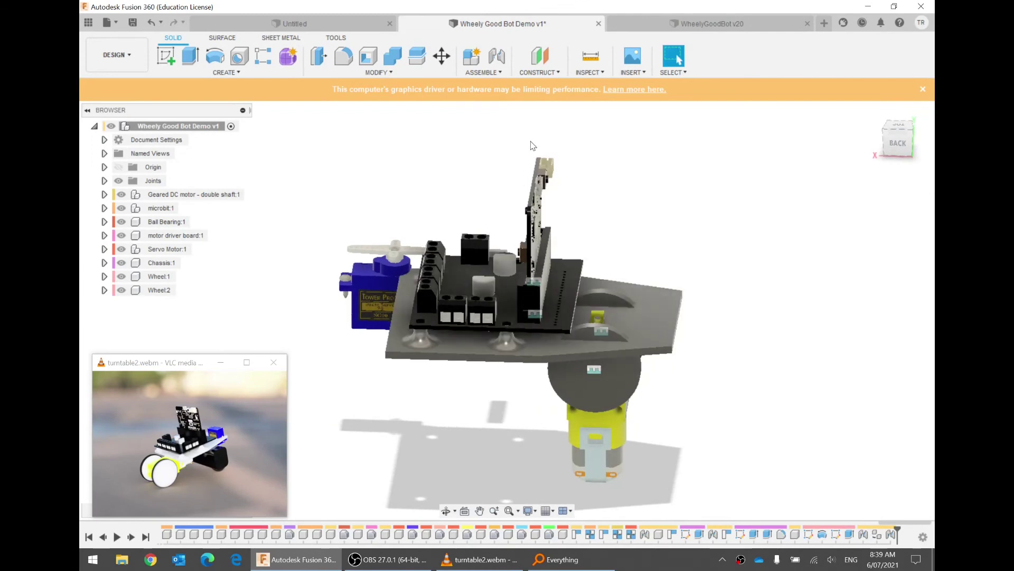
Turn on component color cycling to view the robot's parts in distinct colours, and turn it back off.
{"action": "left_click", "coordinate": [598, 75]}
{"action": "left_click", "coordinate": [606, 224]}
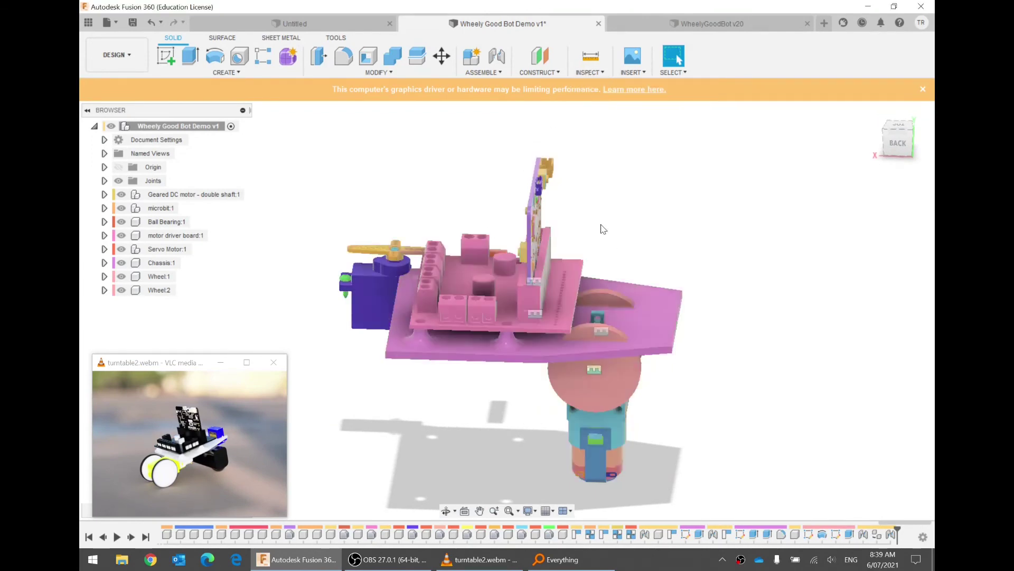
{"action": "middle_click_drag", "start_coordinate": [612, 259], "coordinate": [609, 316], "text": "shift"}
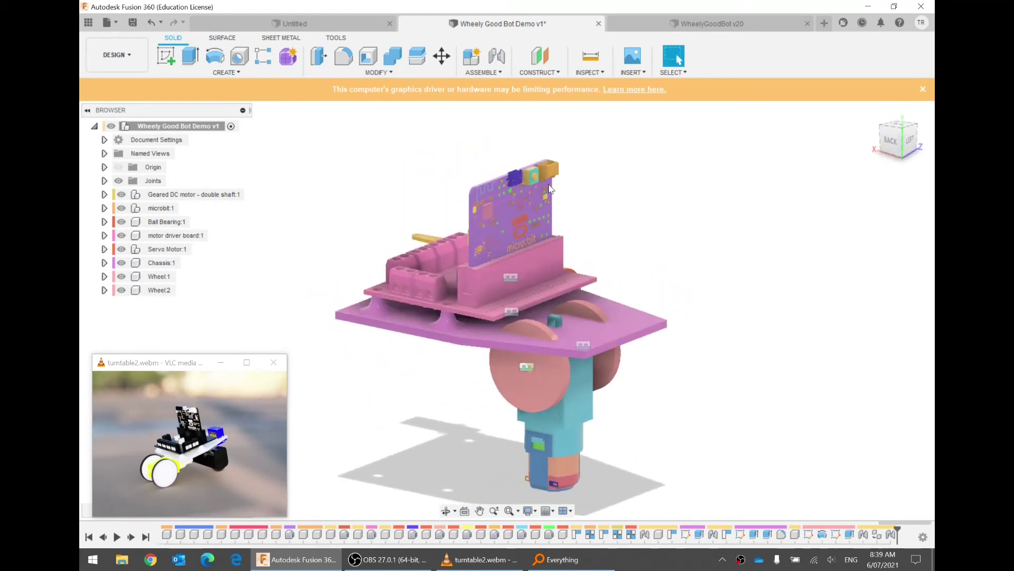
{"action": "left_click", "coordinate": [581, 75]}
{"action": "left_click", "coordinate": [606, 222]}
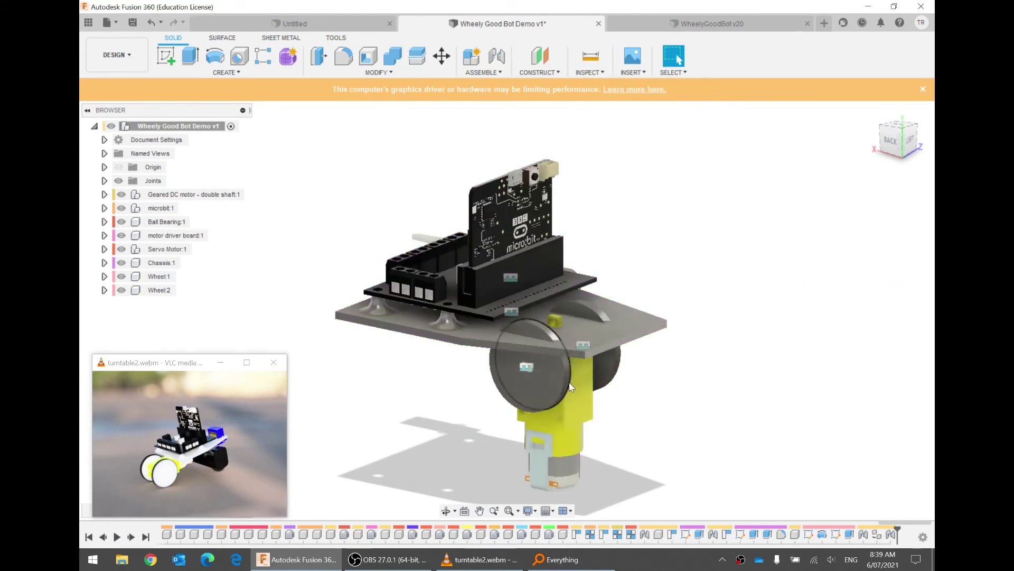
{"action": "middle_click_drag", "start_coordinate": [573, 410], "coordinate": [325, 444], "text": "shift"}
{"action": "left_click", "coordinate": [222, 463]}
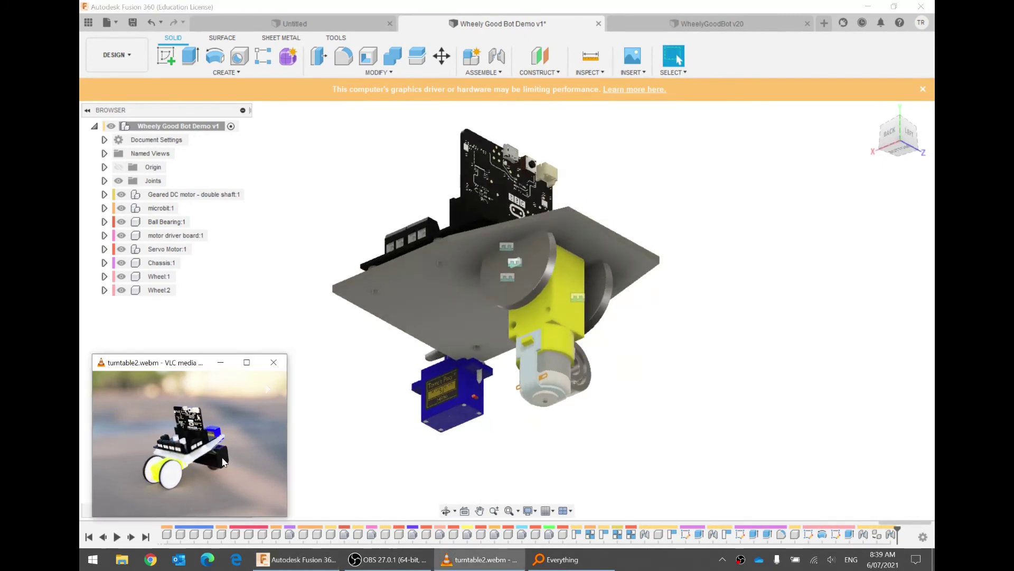